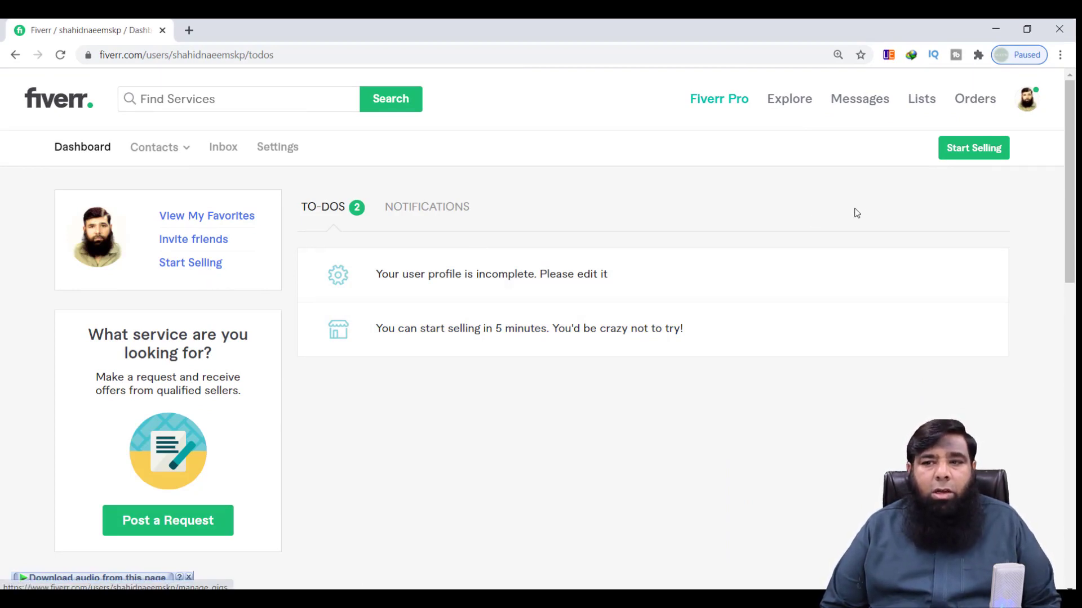
Start the seller sign-up and proceed through the introductory overview, do's and don'ts pages to the personal info form.
{"action": "left_click", "coordinate": [980, 156]}
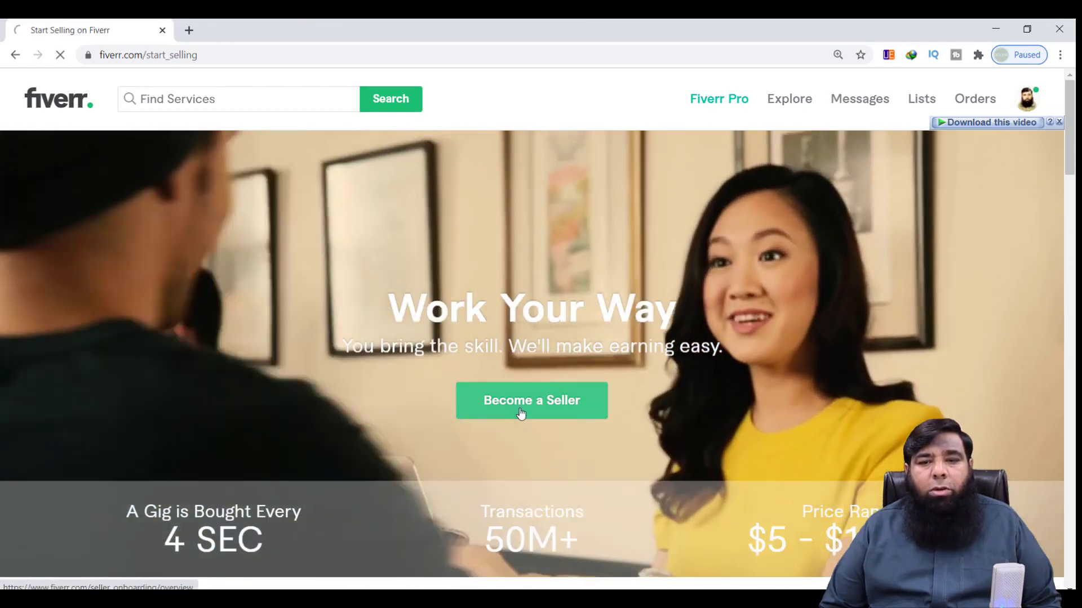
{"action": "left_click", "coordinate": [520, 412]}
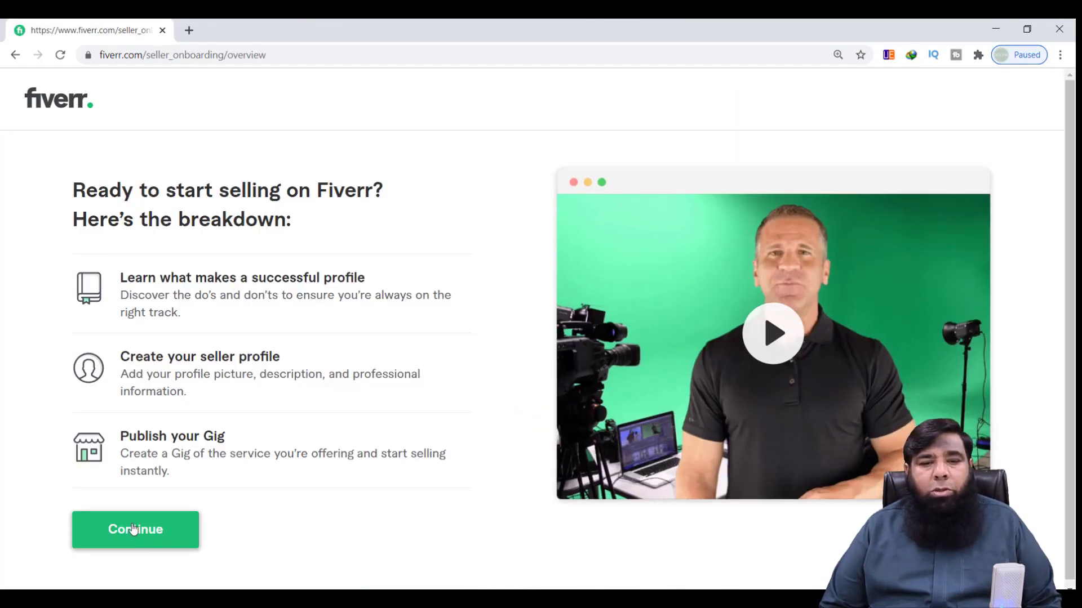
{"action": "left_click", "coordinate": [133, 535]}
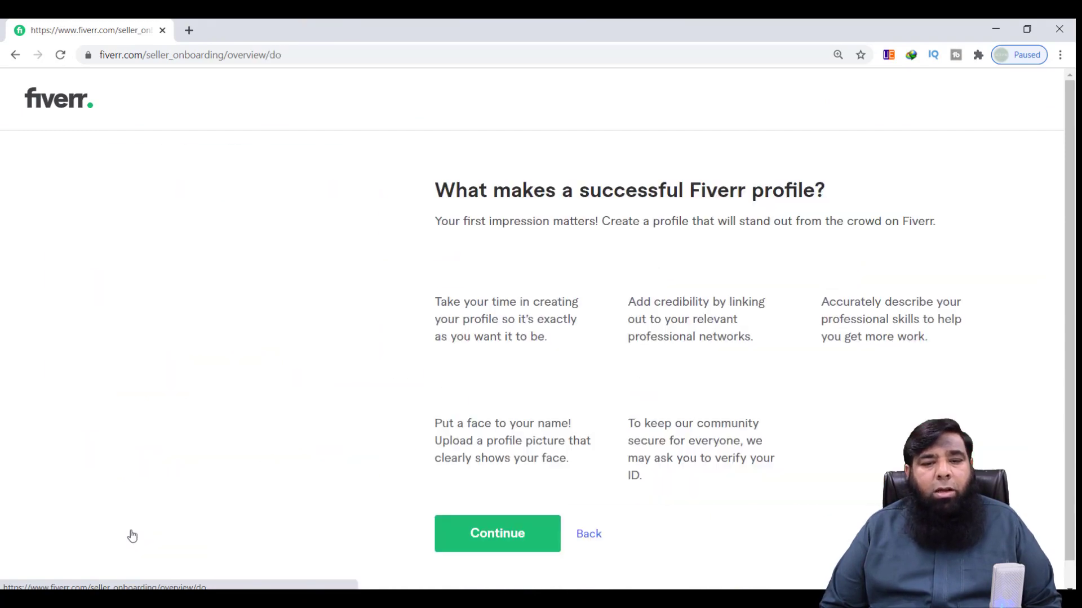
{"action": "left_click", "coordinate": [505, 537]}
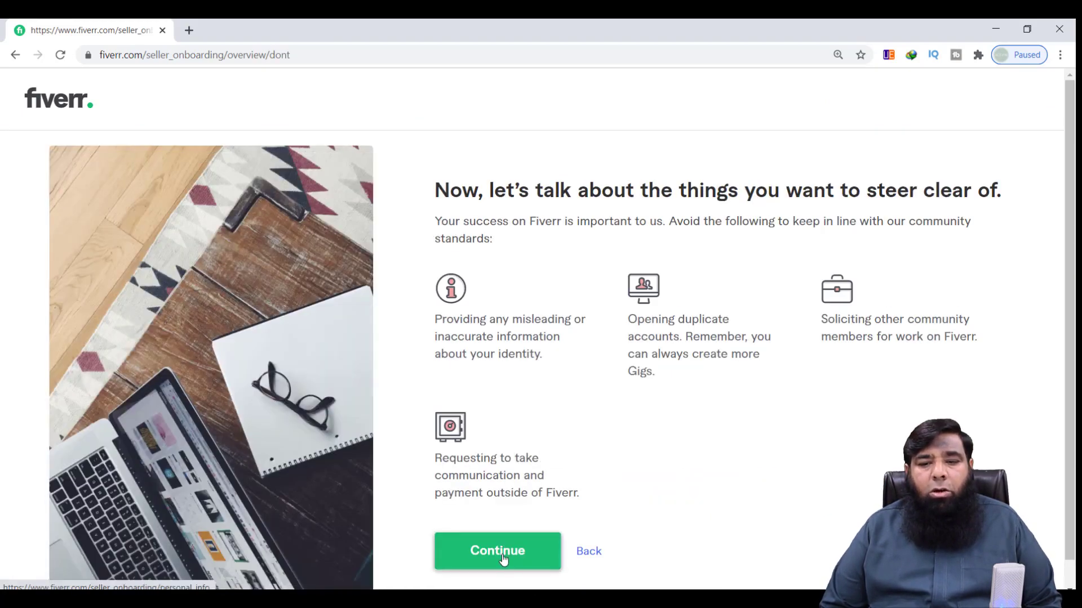
{"action": "left_click", "coordinate": [504, 558]}
Accept the filled-in personal, professional, linked accounts and account security sections and finish the seller profile to reach gig creation.
{"action": "scroll", "coordinate": [678, 468], "scroll_direction": "down", "scroll_amount": 10}
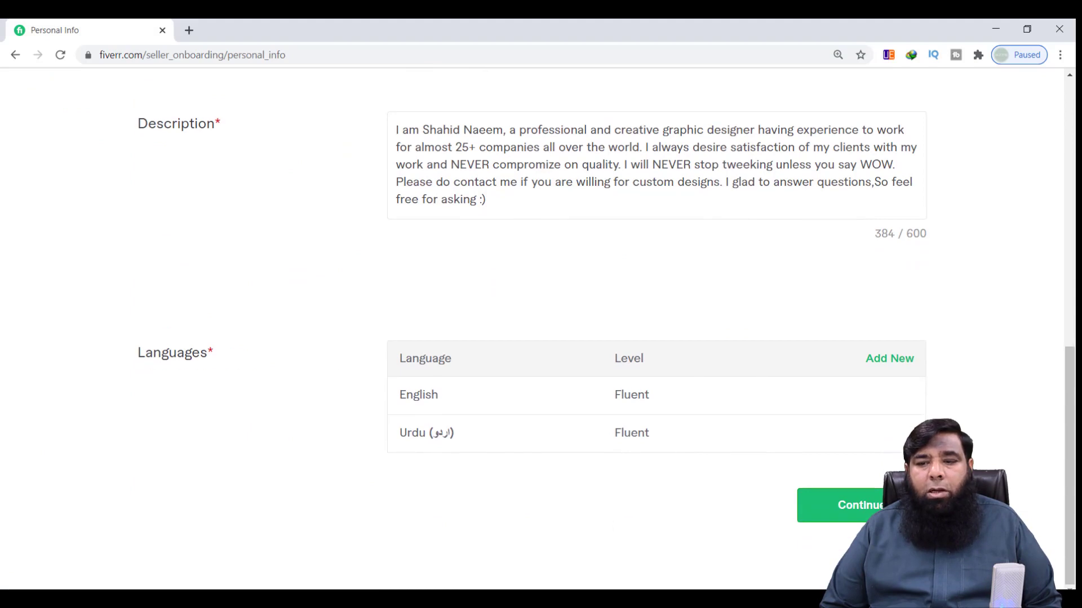
{"action": "left_click", "coordinate": [823, 506]}
{"action": "scroll", "coordinate": [824, 452], "scroll_direction": "down", "scroll_amount": 10}
{"action": "left_click", "coordinate": [832, 499]}
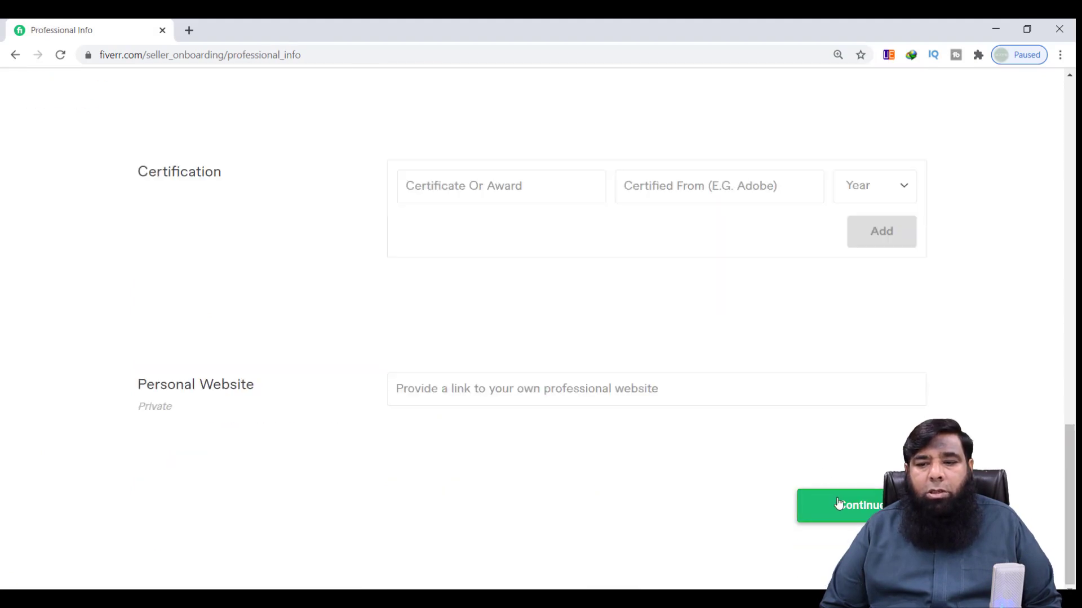
{"action": "scroll", "coordinate": [811, 462], "scroll_direction": "down", "scroll_amount": 3}
{"action": "scroll", "coordinate": [808, 456], "scroll_direction": "down", "scroll_amount": 4}
{"action": "left_click", "coordinate": [817, 503]}
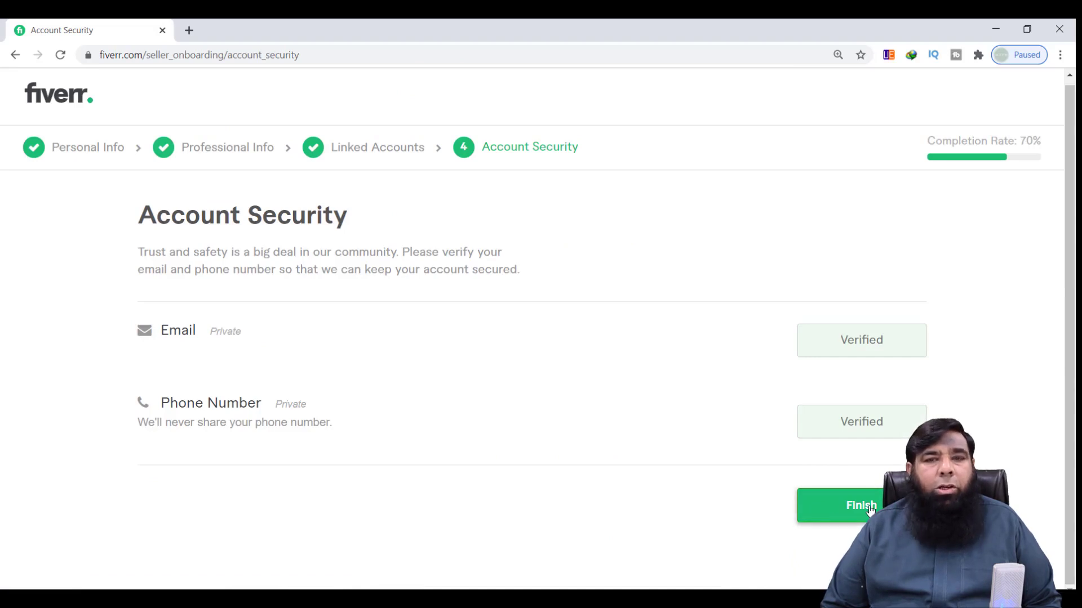
{"action": "left_click", "coordinate": [869, 510]}
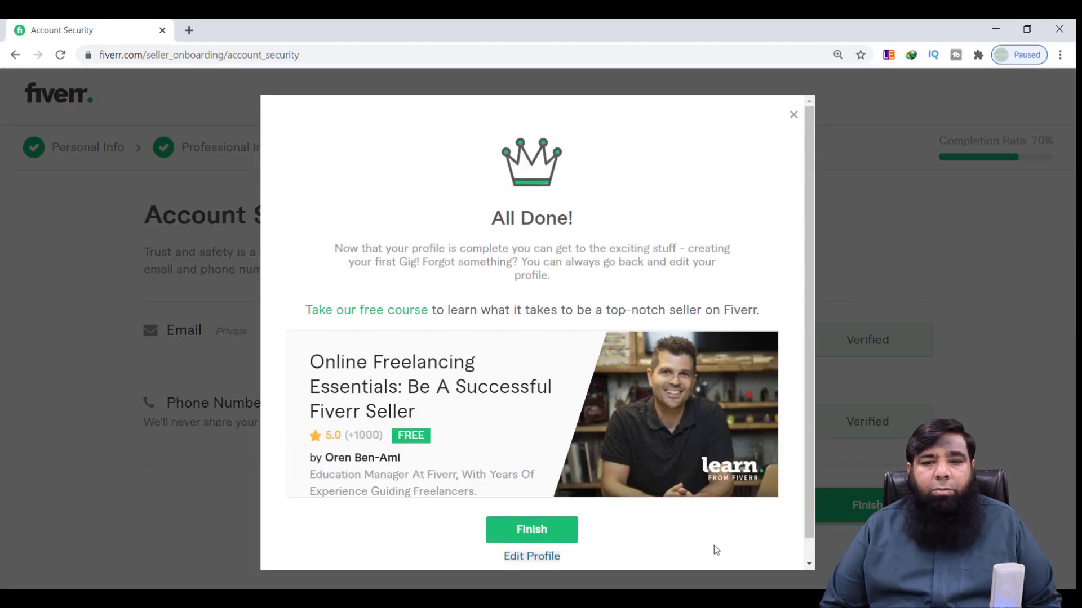
{"action": "left_click", "coordinate": [540, 530]}
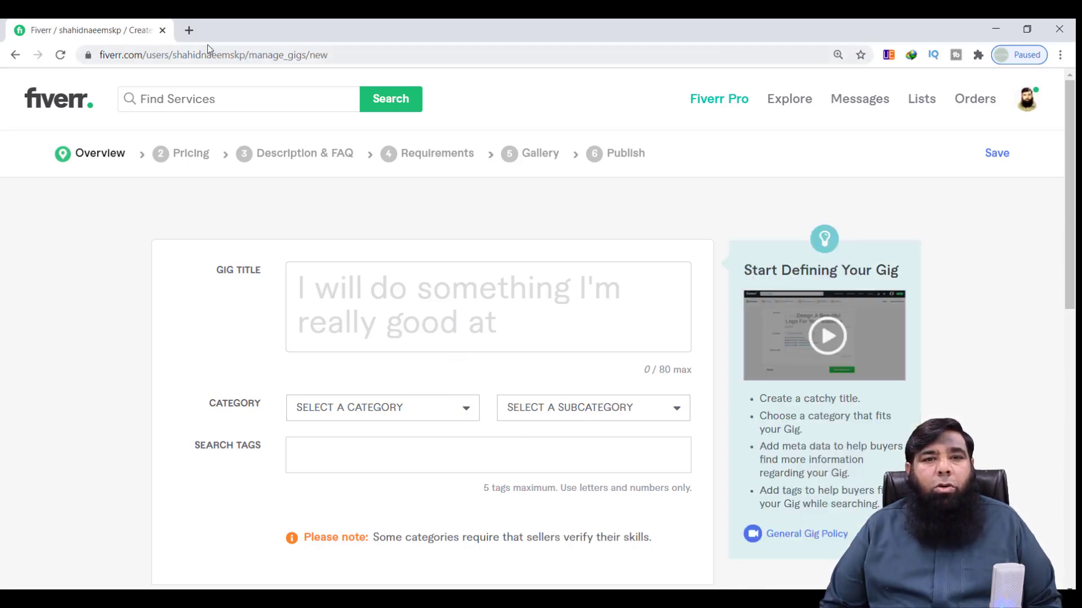
Open the fiverr.com home page in a new browser tab, keeping the gig creation form open.
{"action": "left_click", "coordinate": [185, 34]}
{"action": "left_click", "coordinate": [185, 56]}
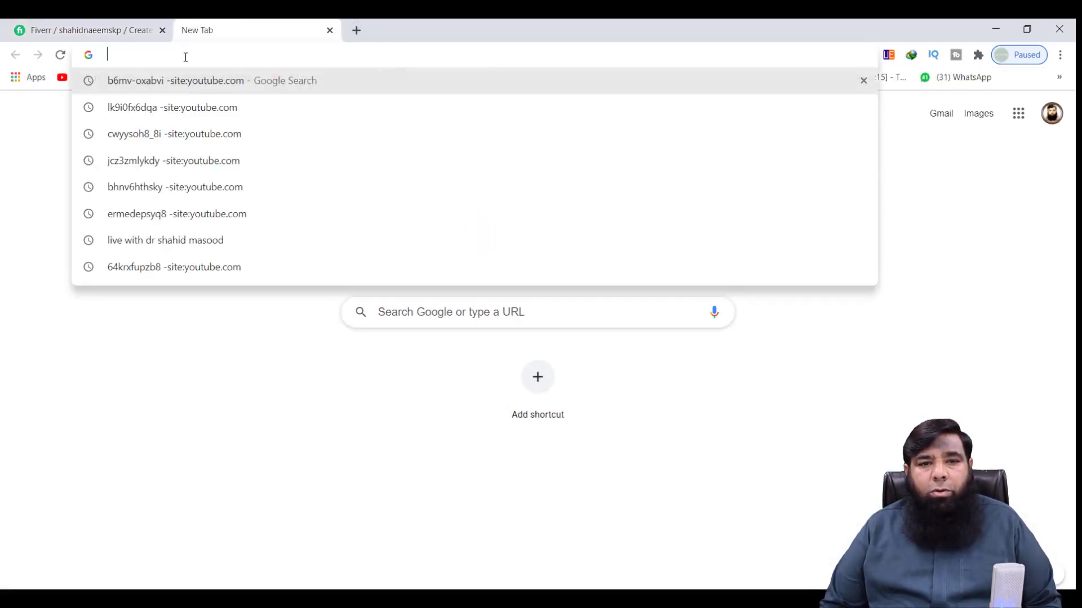
{"action": "type", "text": "fiver"}
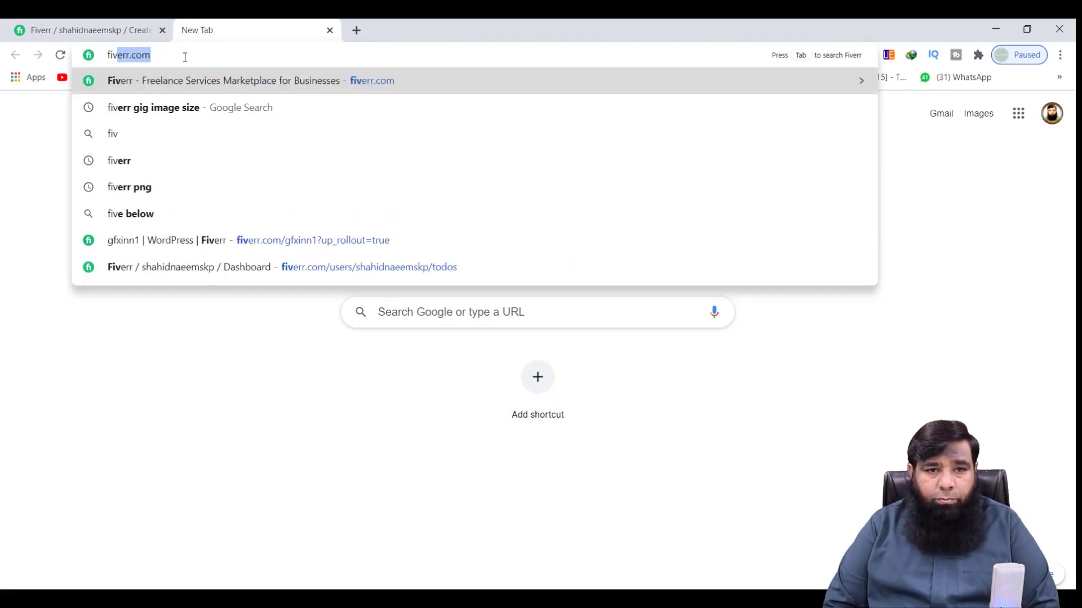
{"action": "type", "text": "r"}
{"action": "key", "text": "Return"}
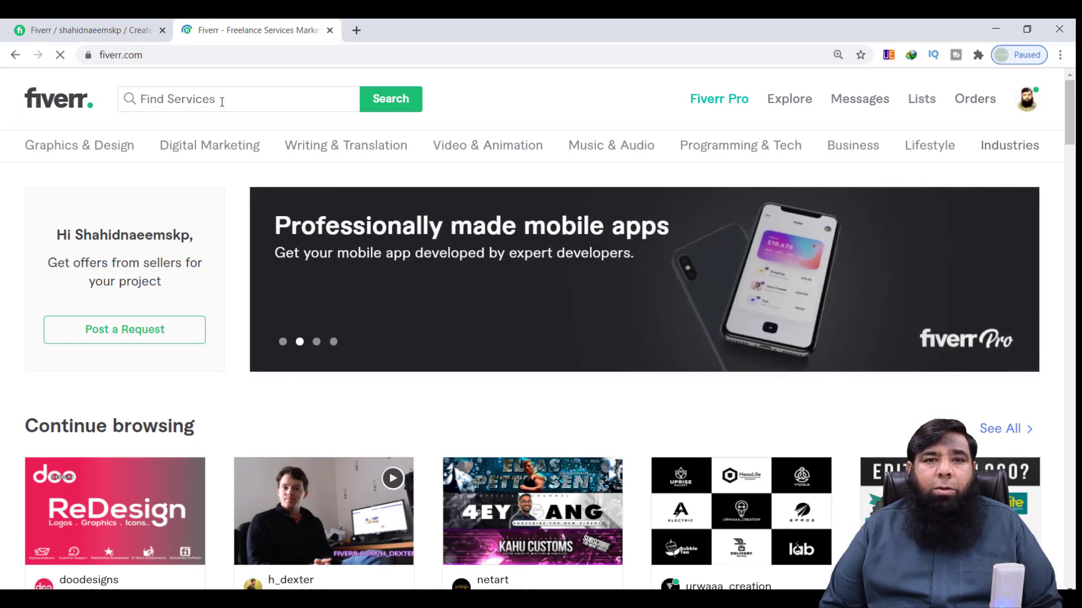
Search the marketplace services for "logo design".
{"action": "left_click", "coordinate": [221, 101]}
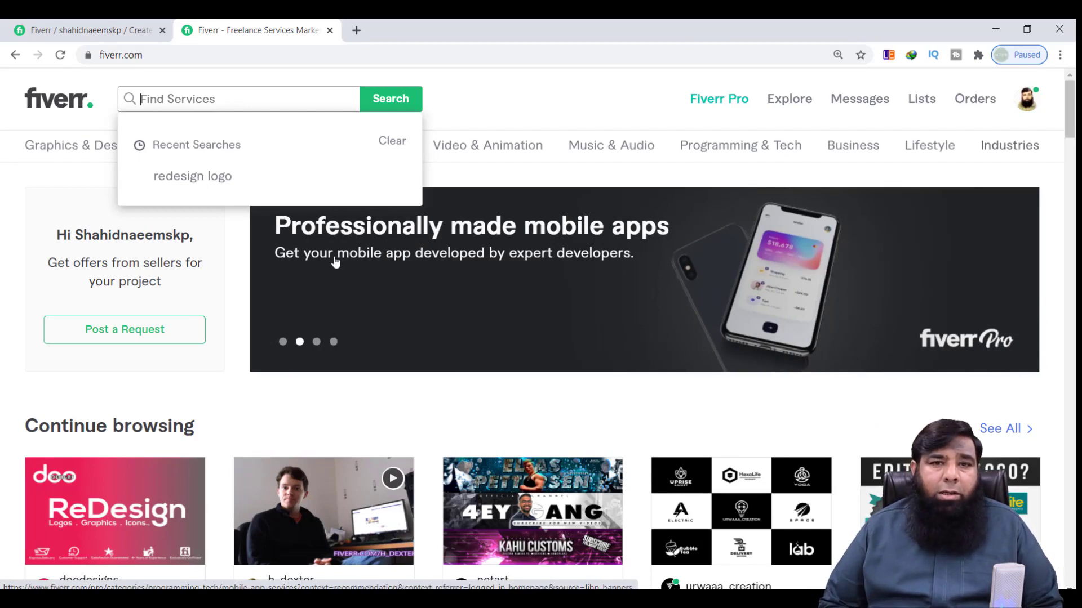
{"action": "type", "text": "lo"}
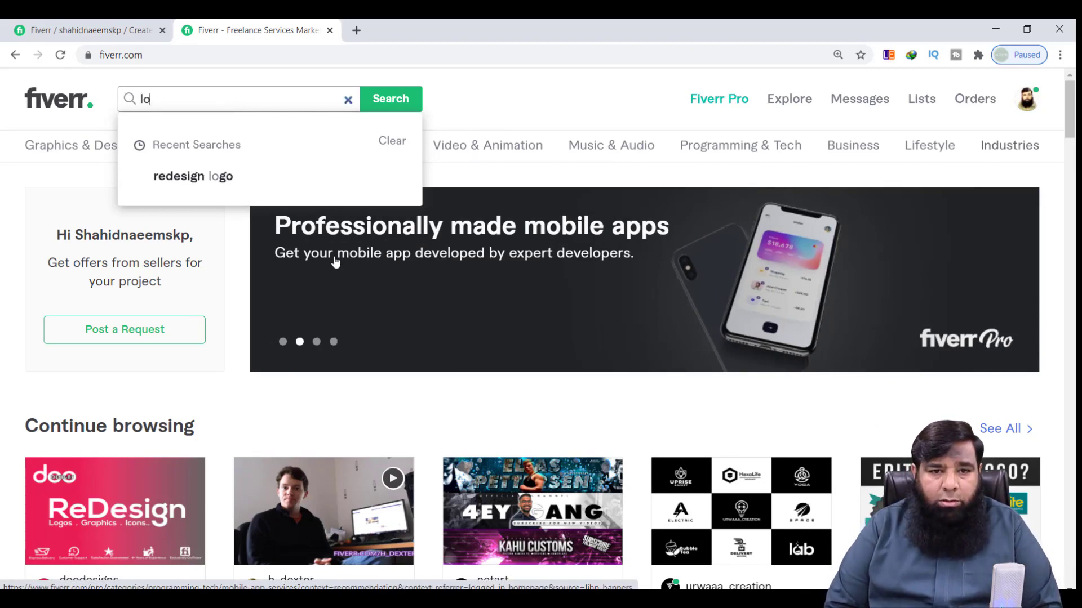
{"action": "type", "text": "go design"}
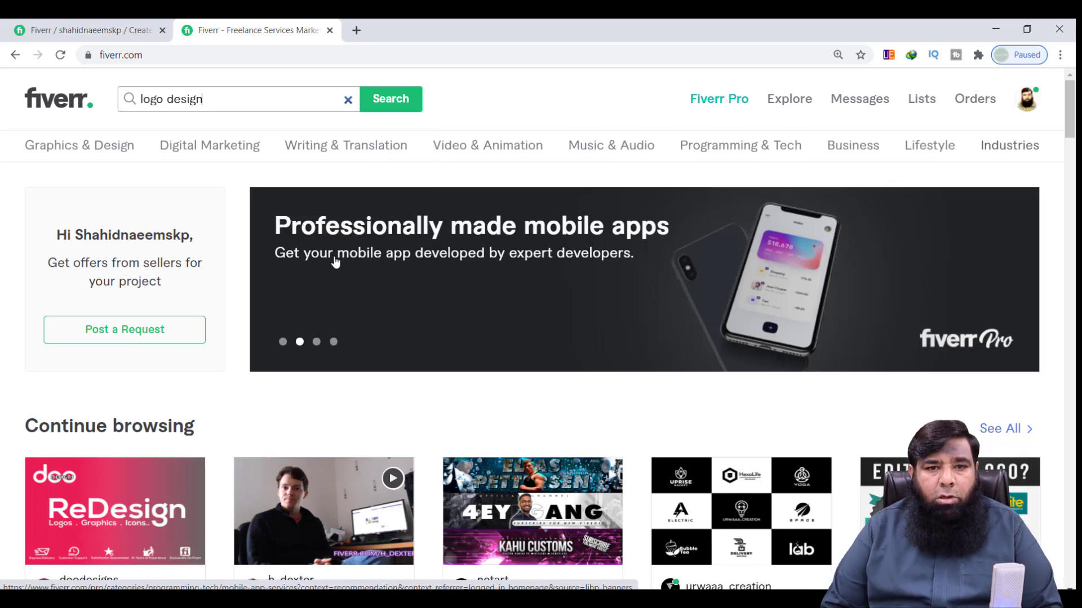
{"action": "left_click", "coordinate": [402, 103]}
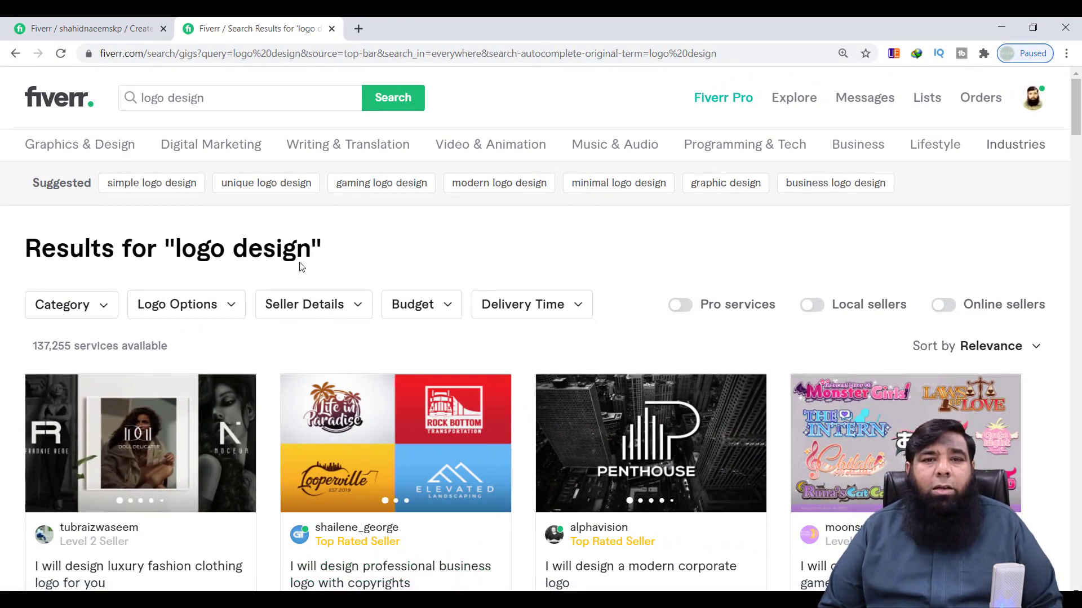
Replace the search term with "professional logo" and run the service search.
{"action": "left_click", "coordinate": [211, 109]}
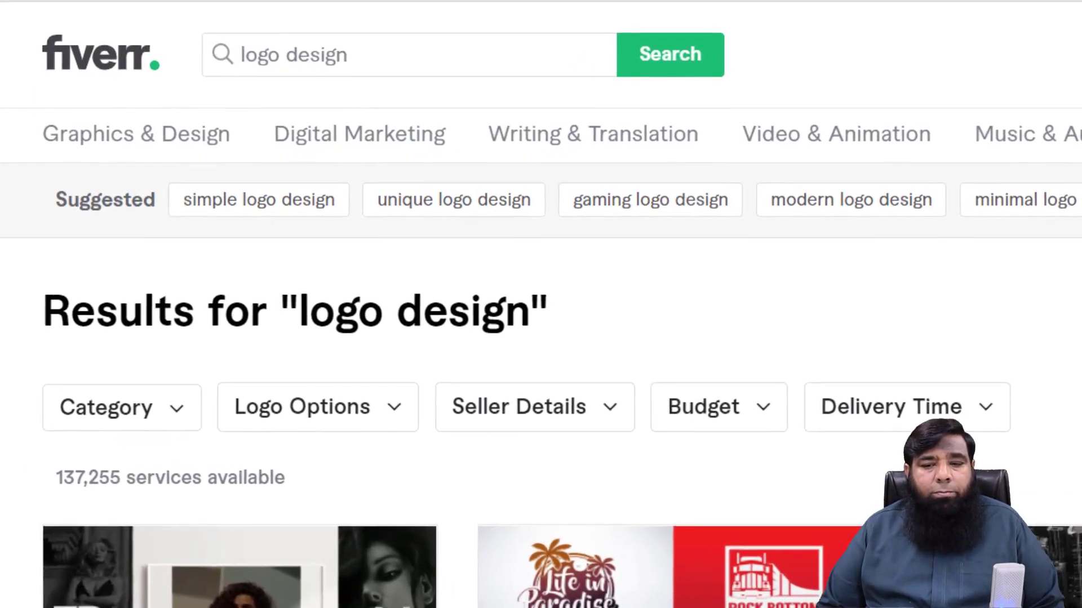
{"action": "left_click", "coordinate": [391, 53]}
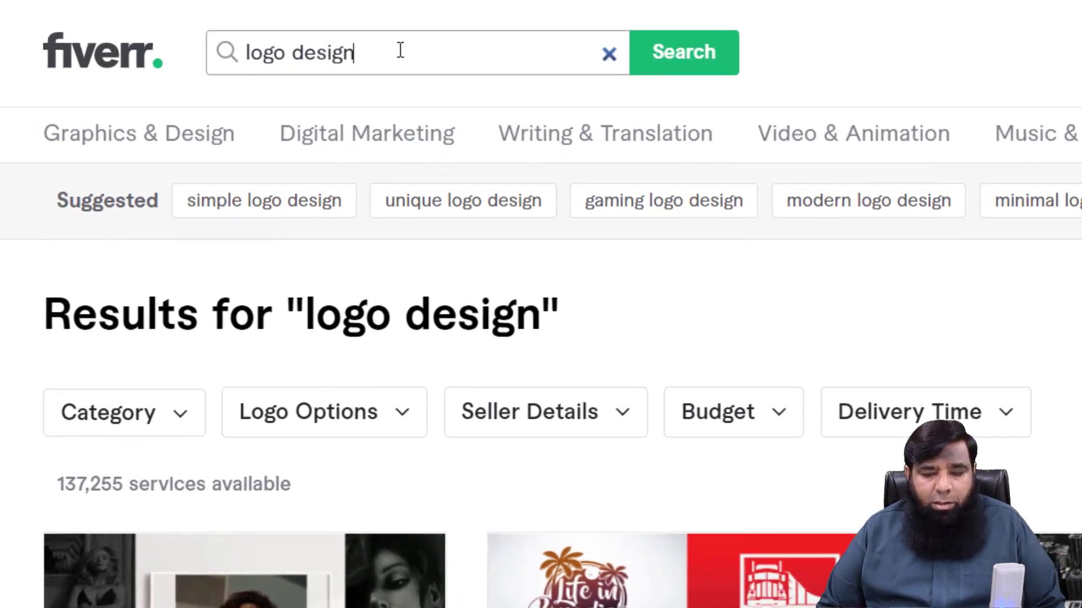
{"action": "key", "text": "BackSpace"}
{"action": "key", "text": "BackSpace"}
{"action": "key", "text": "BackSpace"}
{"action": "key", "text": "BackSpace"}
{"action": "key", "text": "BackSpace"}
{"action": "key", "text": "BackSpace"}
{"action": "key", "text": "BackSpace"}
{"action": "key", "text": "BackSpace"}
{"action": "key", "text": "BackSpace"}
{"action": "key", "text": "BackSpace"}
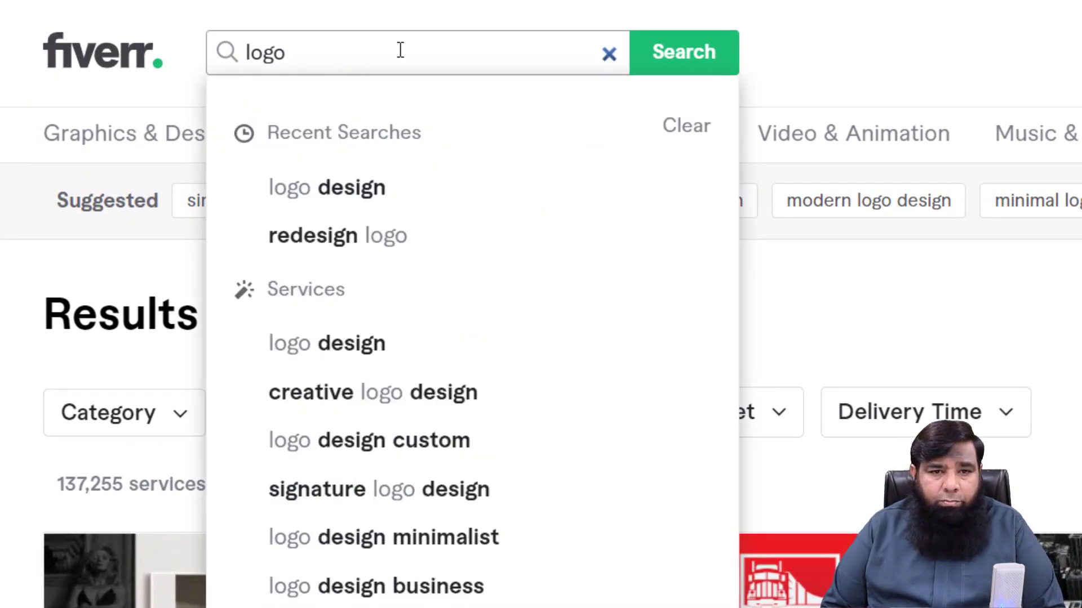
{"action": "key", "text": "BackSpace"}
{"action": "type", "text": "pro"}
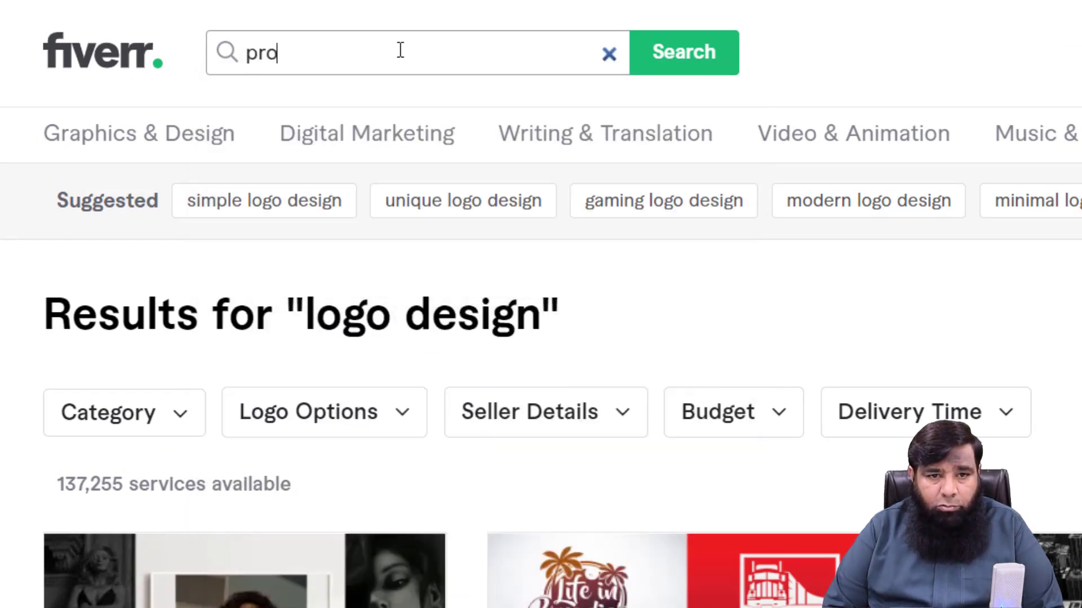
{"action": "type", "text": "fessional "}
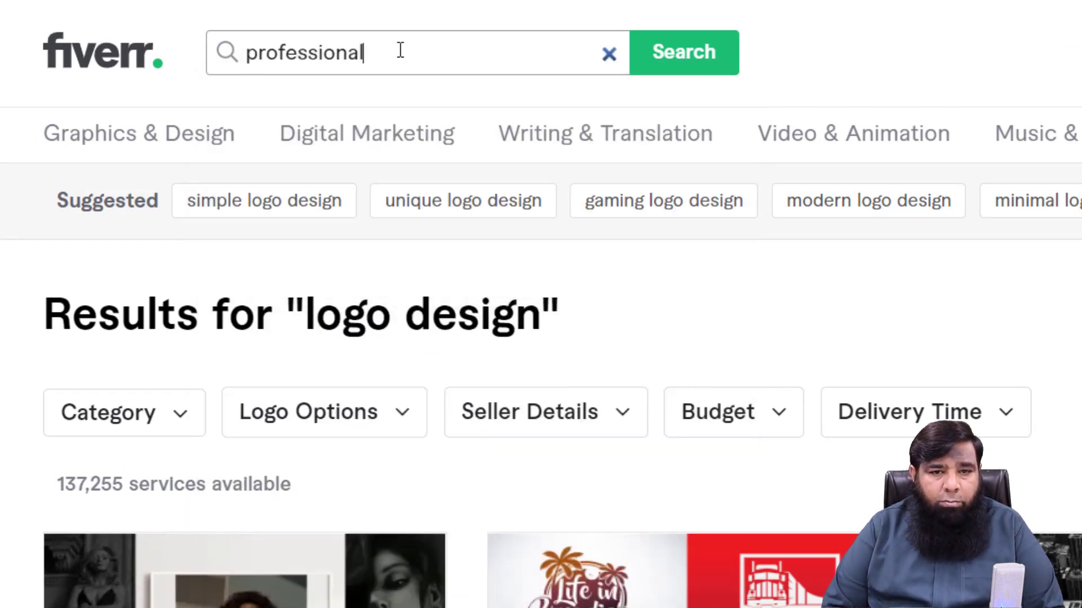
{"action": "type", "text": "logo"}
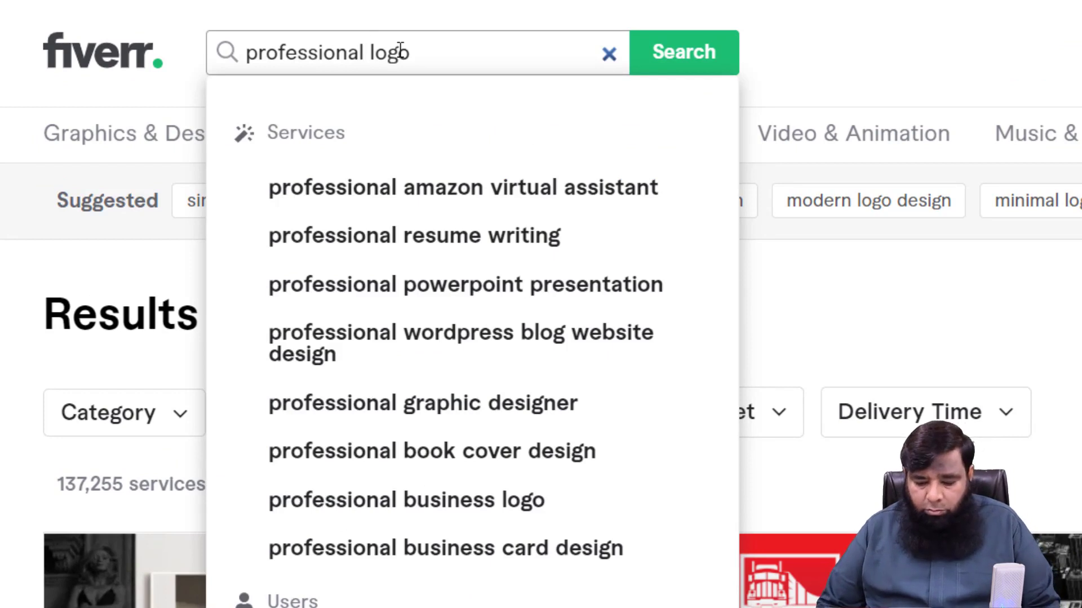
{"action": "key", "text": "Return"}
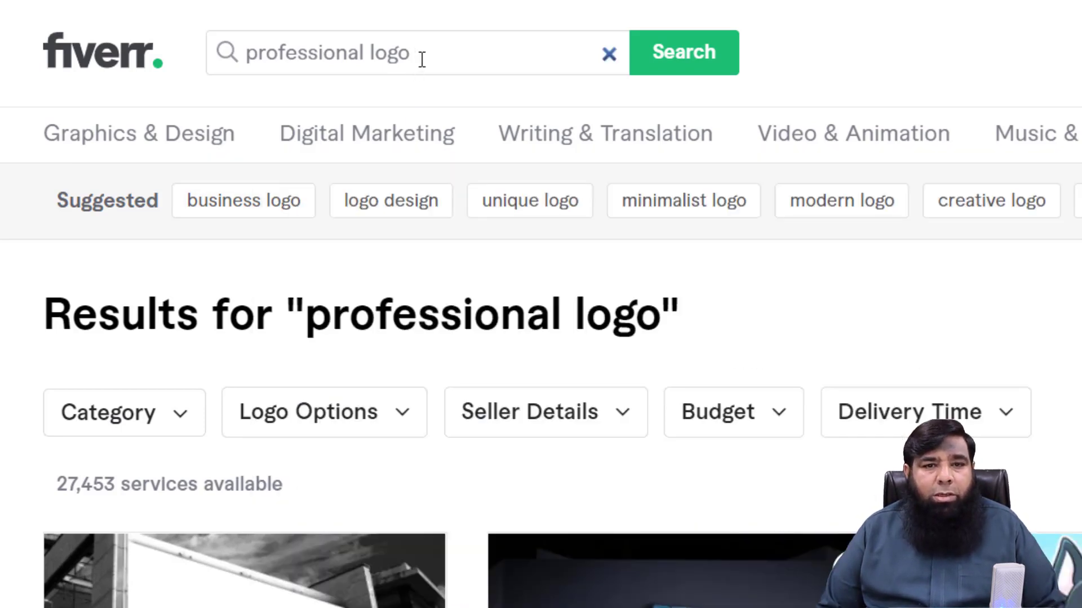
Replace the search term with "unique logo" and run the service search.
{"action": "left_click", "coordinate": [422, 59]}
{"action": "left_click_drag", "start_coordinate": [422, 59], "coordinate": [186, 61]}
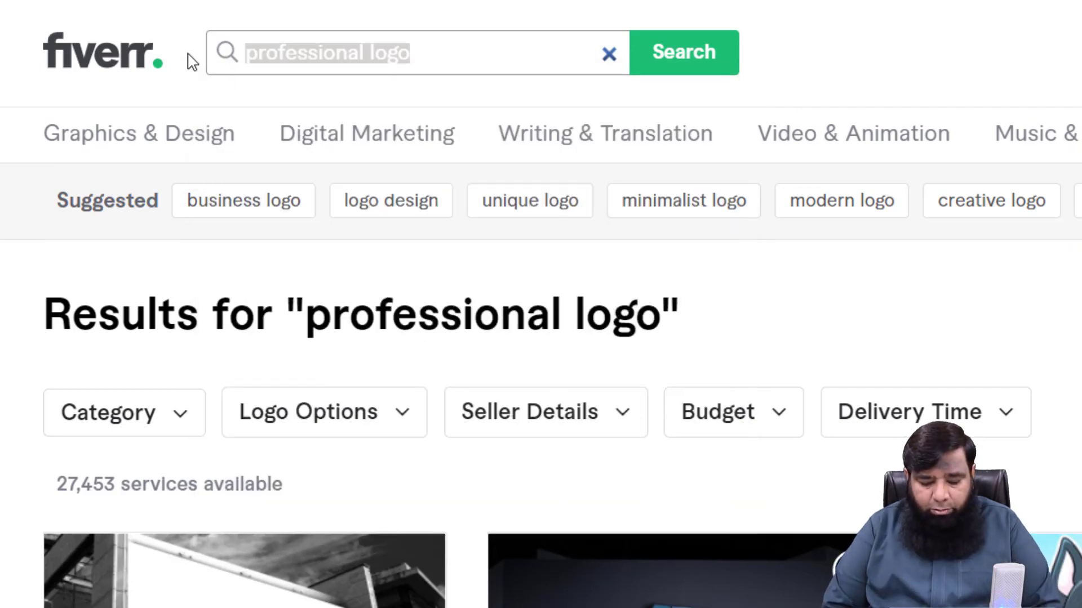
{"action": "type", "text": "unique logo"}
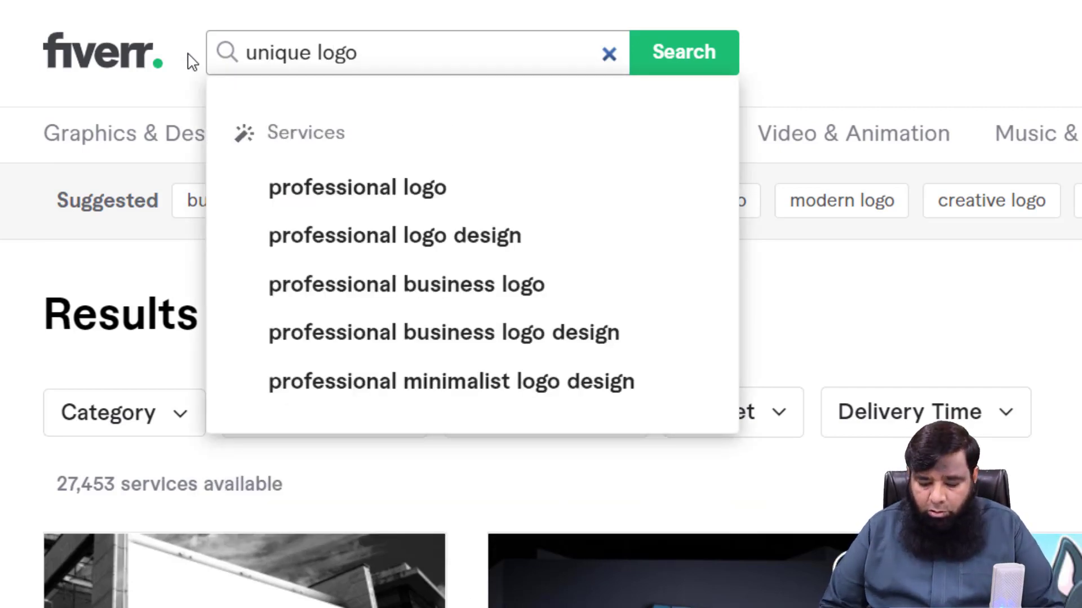
{"action": "key", "text": "Return"}
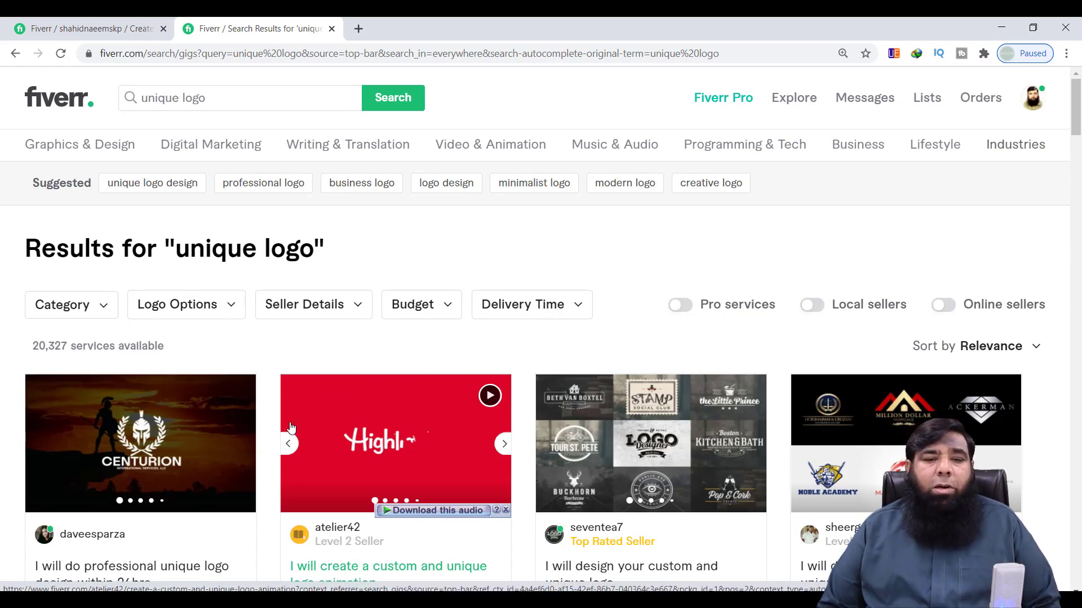
Open the modern flat unique eye catching business logo gig, review its description, packages, reviews and related tags, and close it.
{"action": "scroll", "coordinate": [276, 424], "scroll_direction": "down", "scroll_amount": 10}
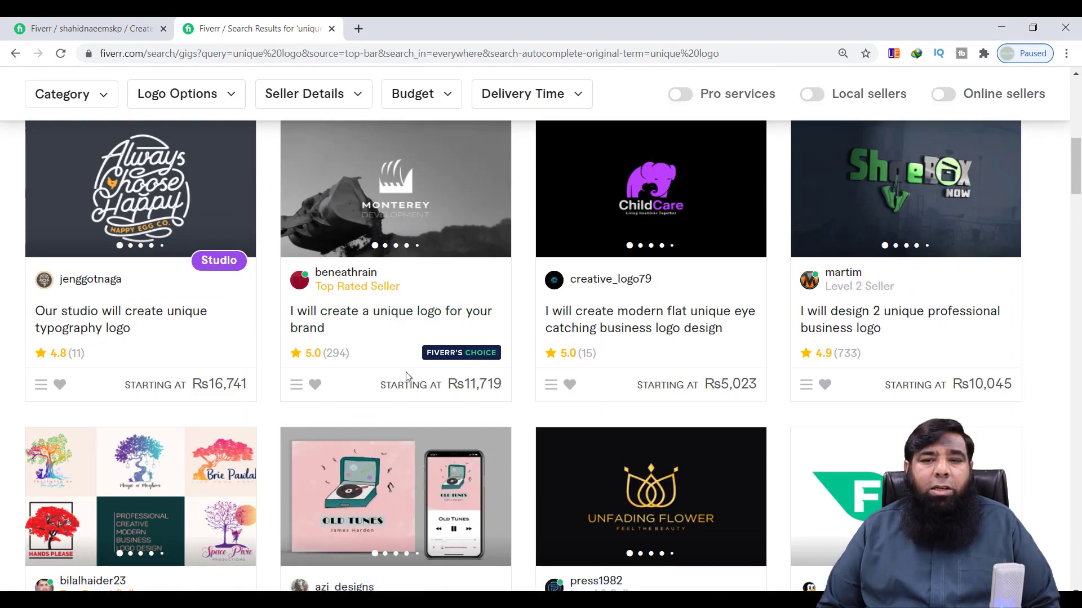
{"action": "left_click", "coordinate": [599, 201]}
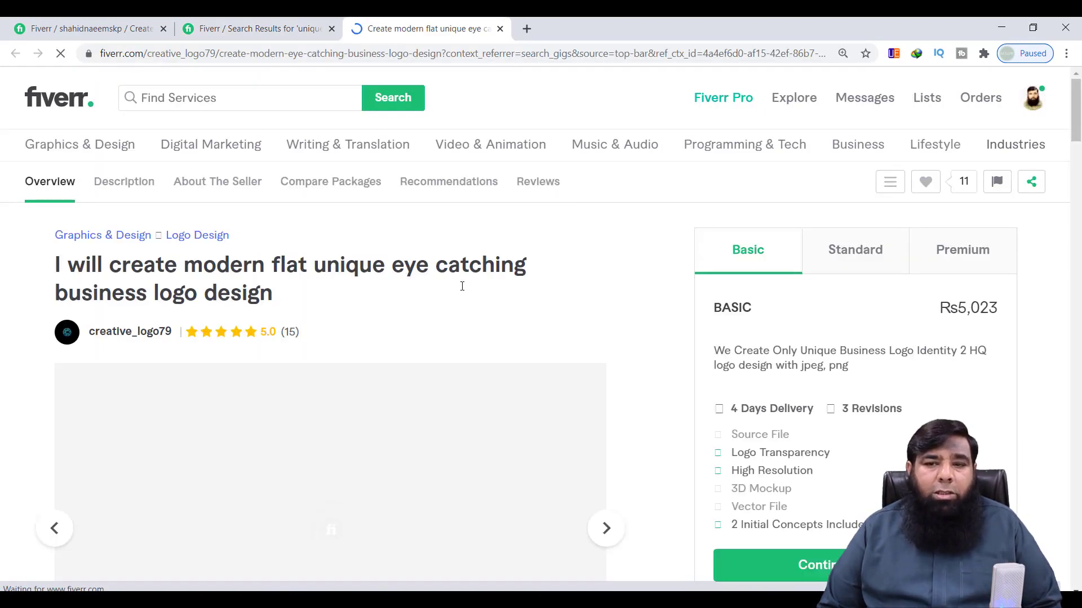
{"action": "scroll", "coordinate": [460, 321], "scroll_direction": "down", "scroll_amount": 12}
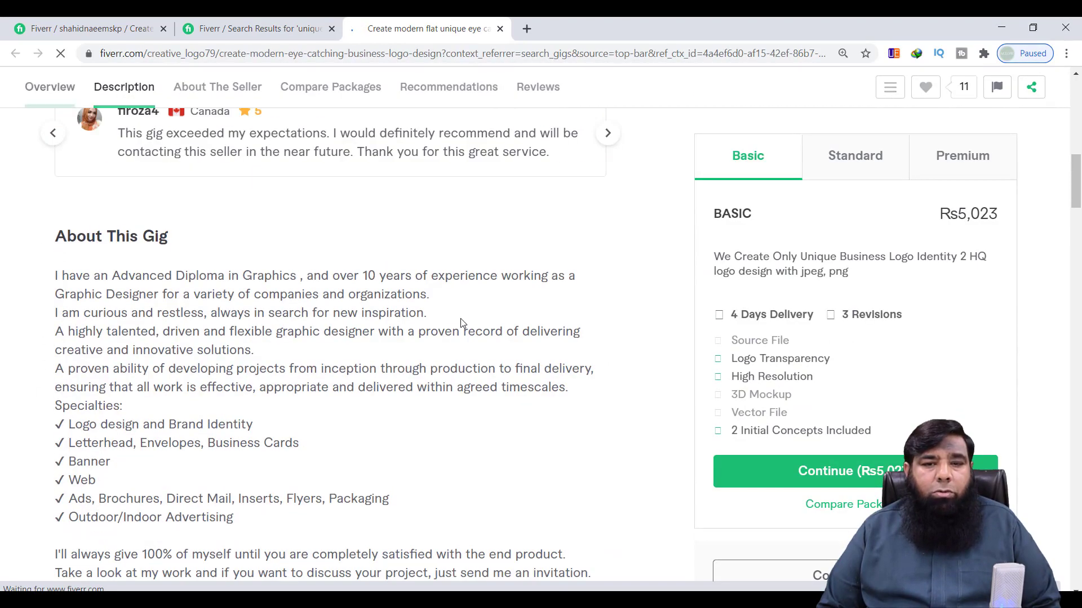
{"action": "scroll", "coordinate": [461, 319], "scroll_direction": "down", "scroll_amount": 15}
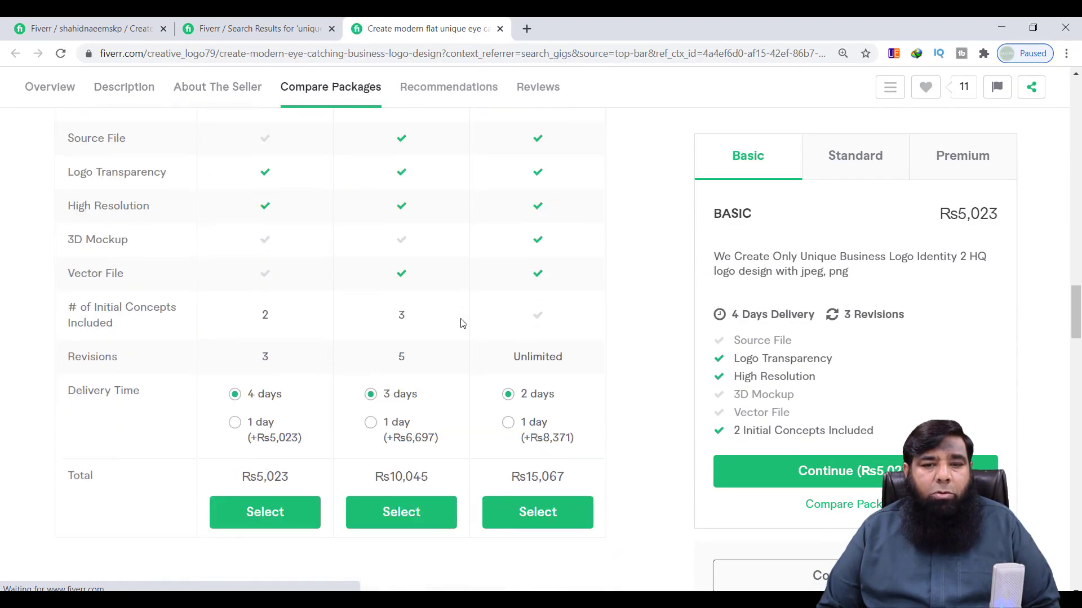
{"action": "scroll", "coordinate": [461, 323], "scroll_direction": "down", "scroll_amount": 13}
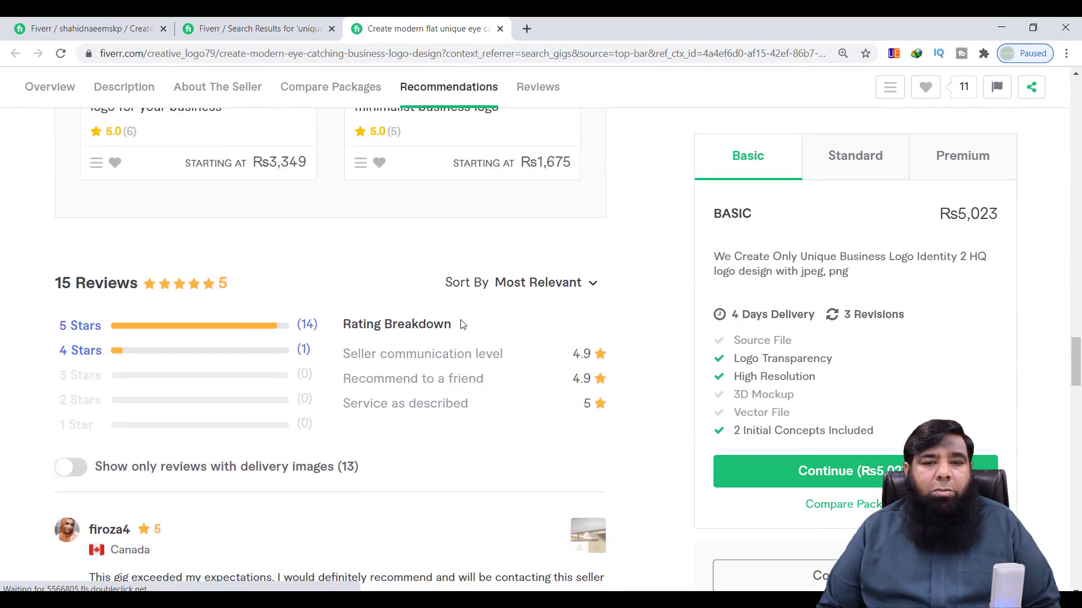
{"action": "scroll", "coordinate": [461, 325], "scroll_direction": "down", "scroll_amount": 15}
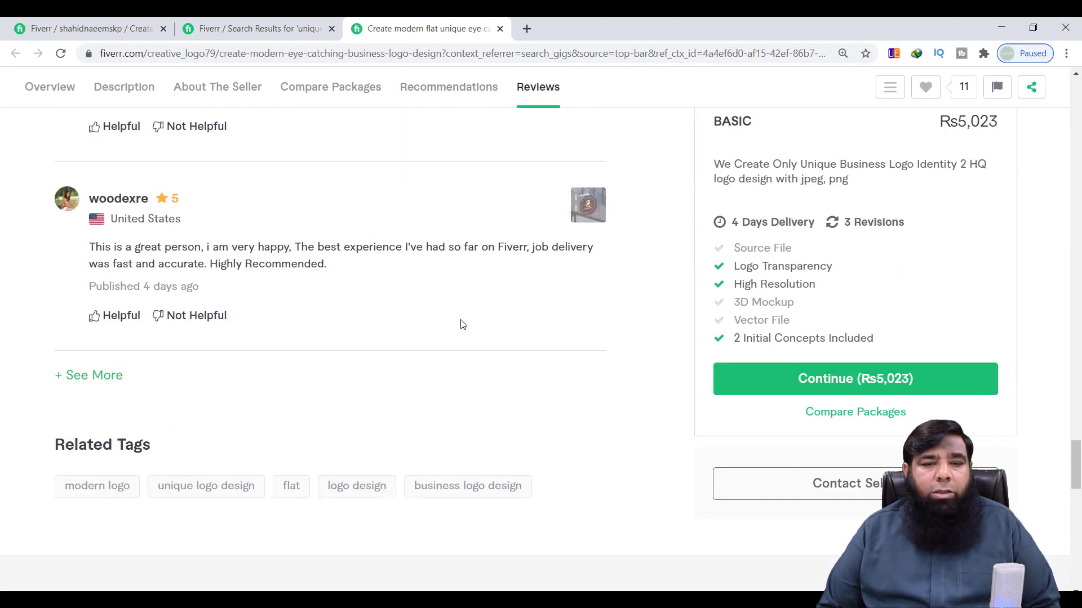
{"action": "scroll", "coordinate": [461, 324], "scroll_direction": "down", "scroll_amount": 3}
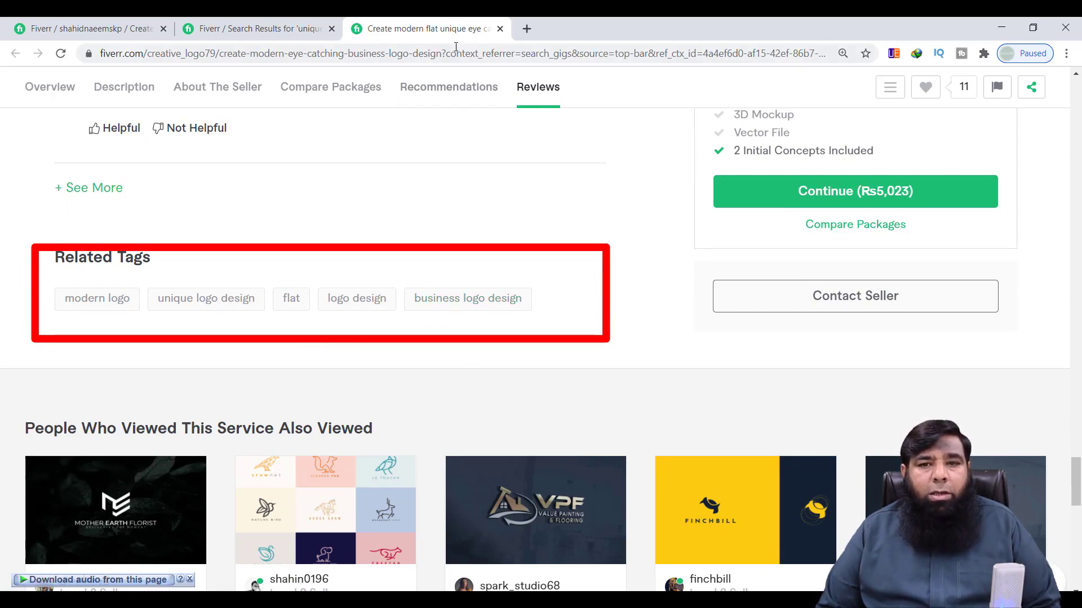
{"action": "left_click", "coordinate": [500, 28]}
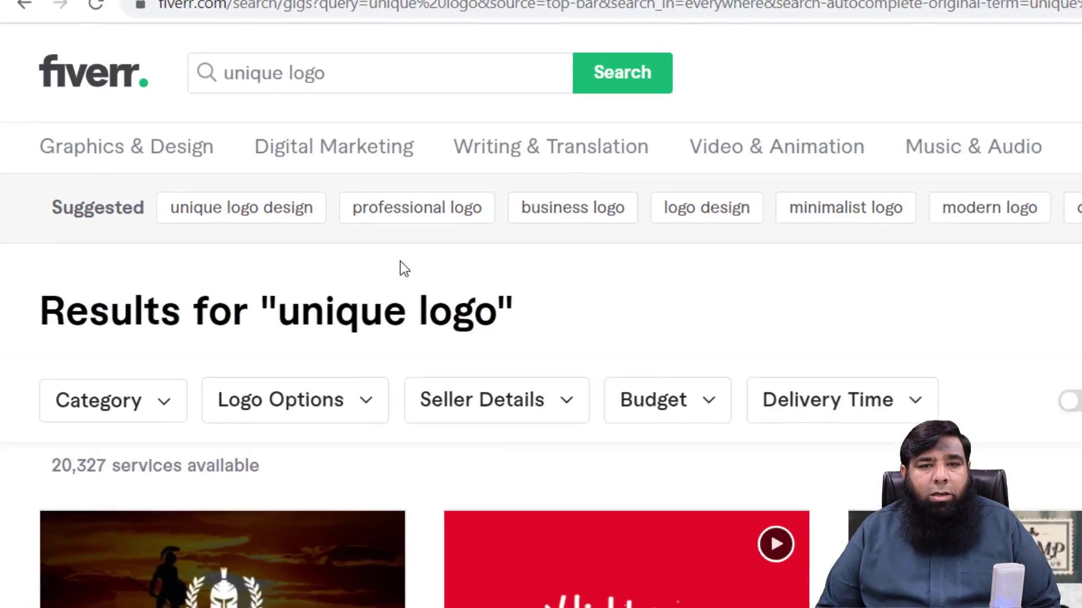
Replace the search term with "business logo design" and run the service search.
{"action": "left_click_drag", "start_coordinate": [338, 72], "coordinate": [156, 66]}
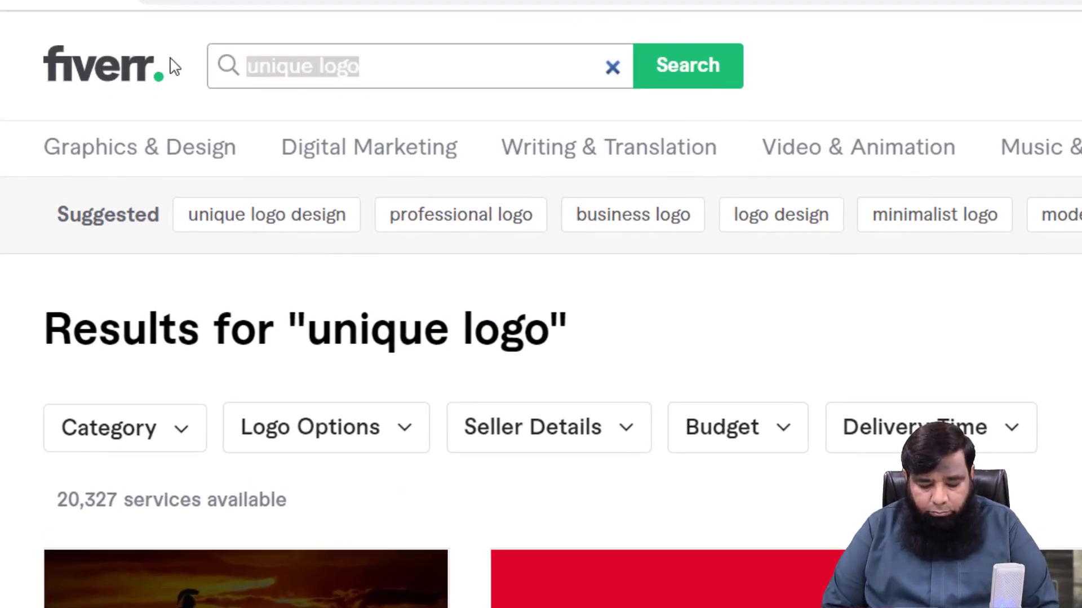
{"action": "type", "text": "business log"}
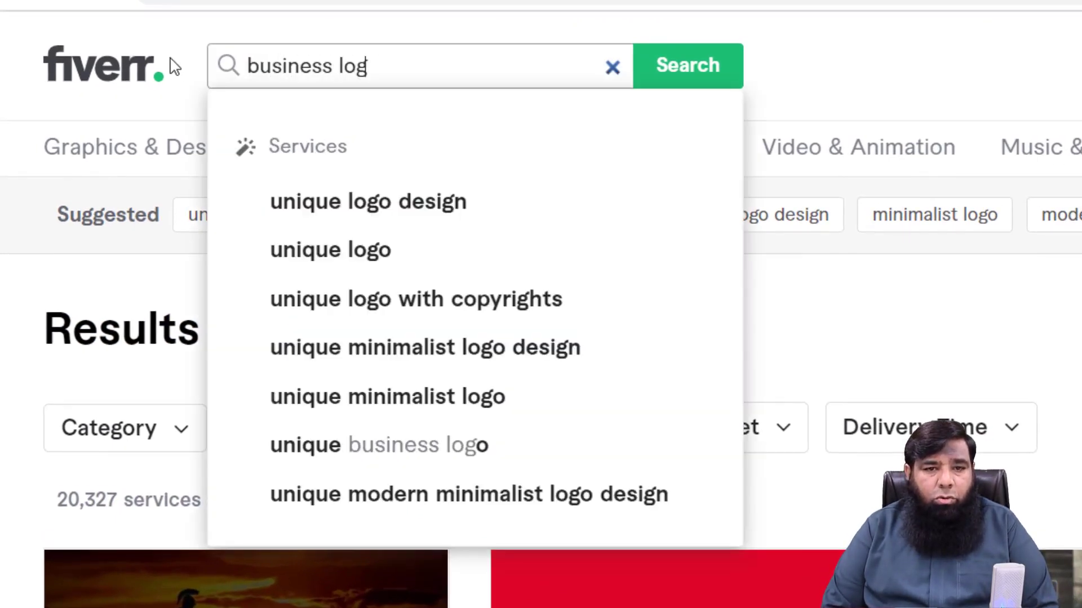
{"action": "type", "text": "o de"}
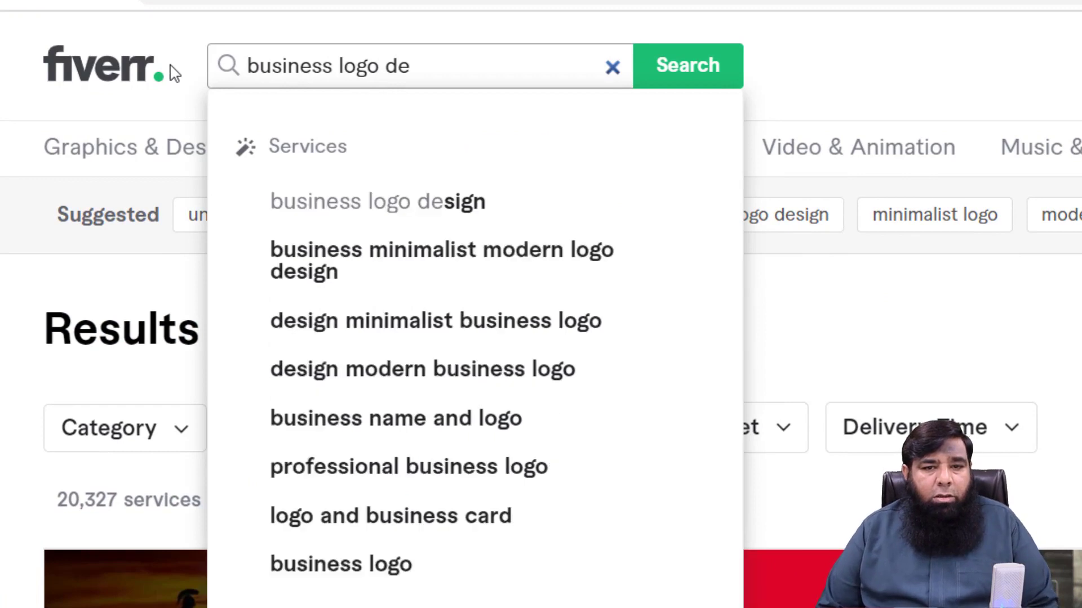
{"action": "left_click", "coordinate": [425, 220]}
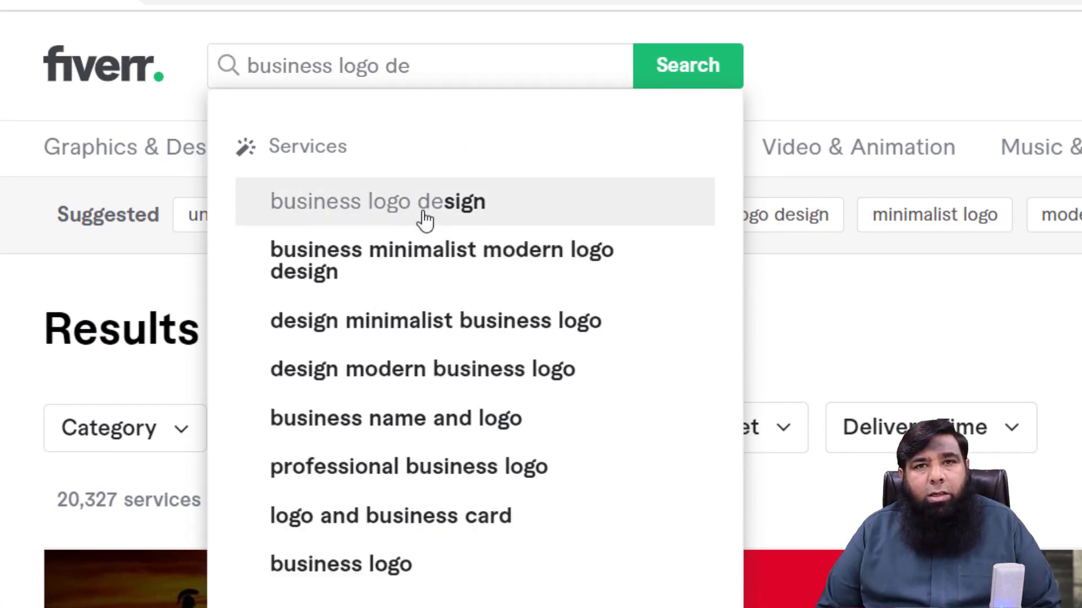
{"action": "left_click", "coordinate": [425, 220]}
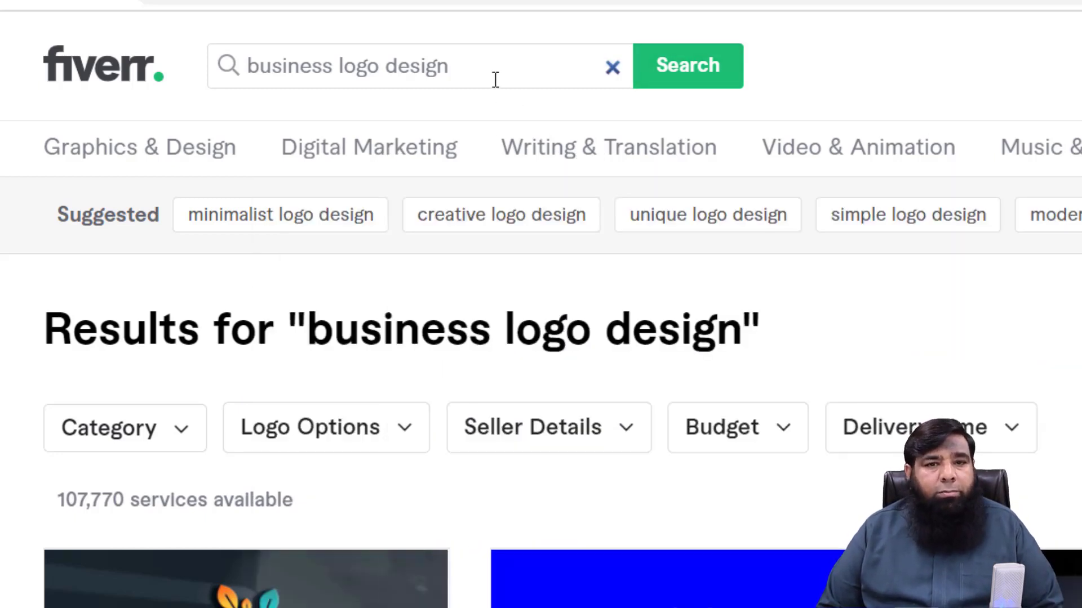
Replace the search term with "logo redesign" and run the service search.
{"action": "left_click_drag", "start_coordinate": [495, 77], "coordinate": [221, 70]}
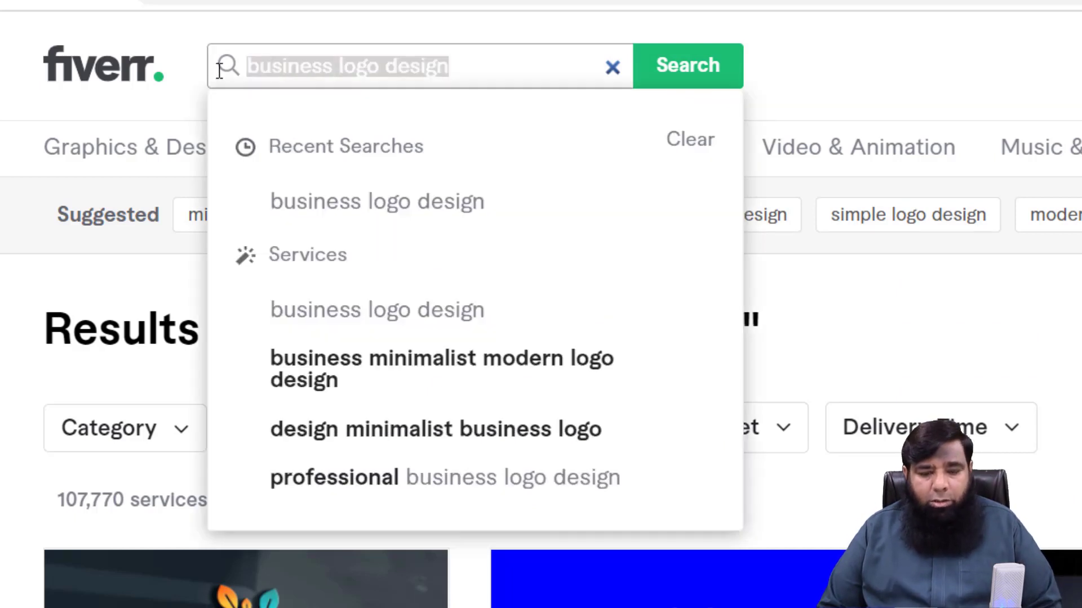
{"action": "type", "text": "logo re"}
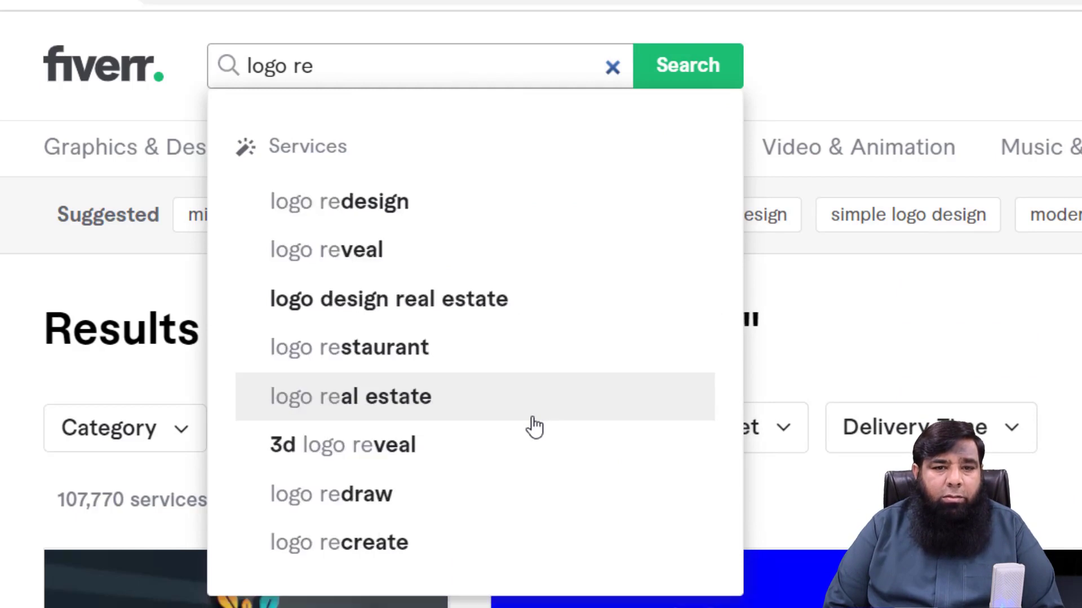
{"action": "left_click", "coordinate": [454, 214]}
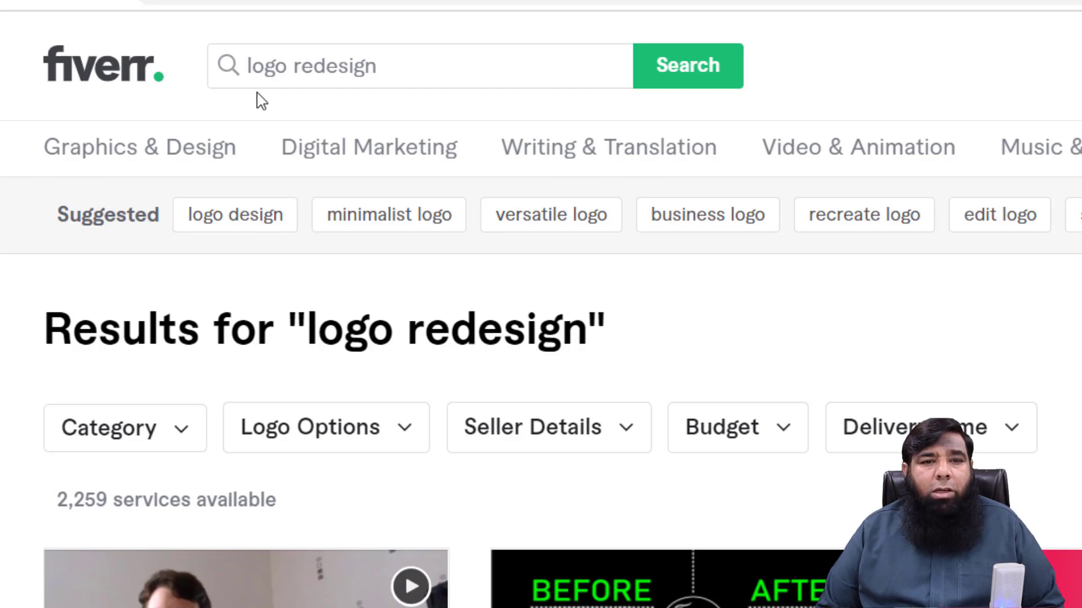
{"action": "mouse_move", "coordinate": [317, 87]}
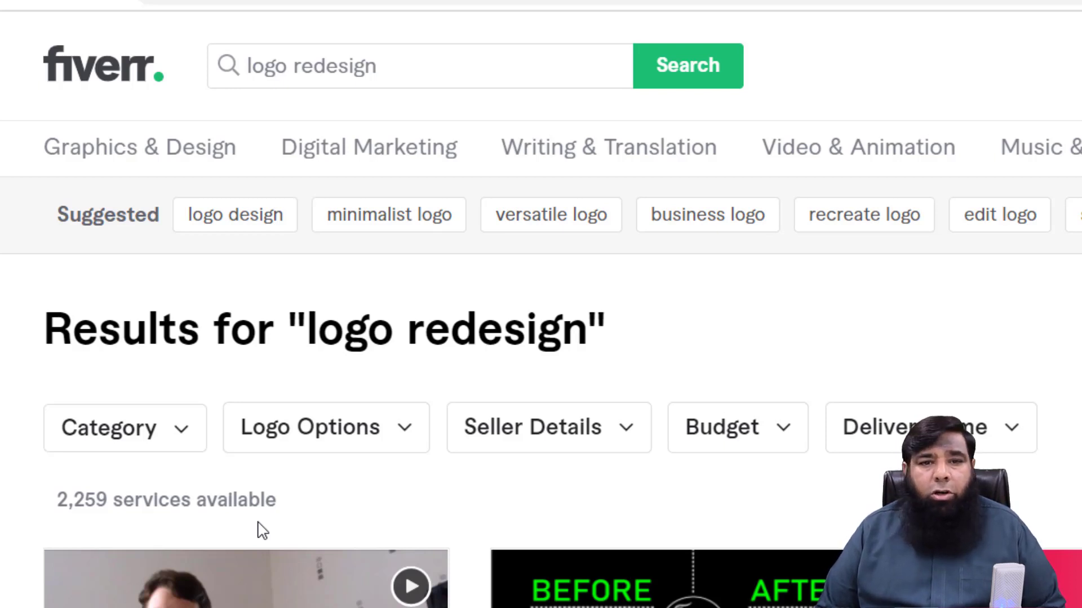
Change the search term to "edit redesign" and run the service search.
{"action": "left_click_drag", "start_coordinate": [291, 67], "coordinate": [224, 66]}
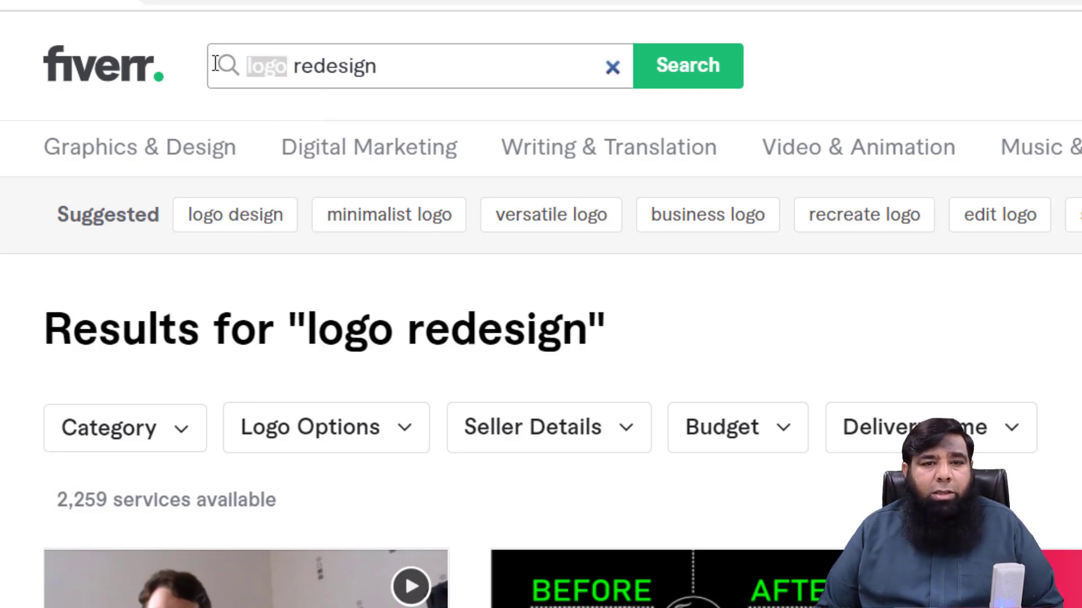
{"action": "type", "text": "edit"}
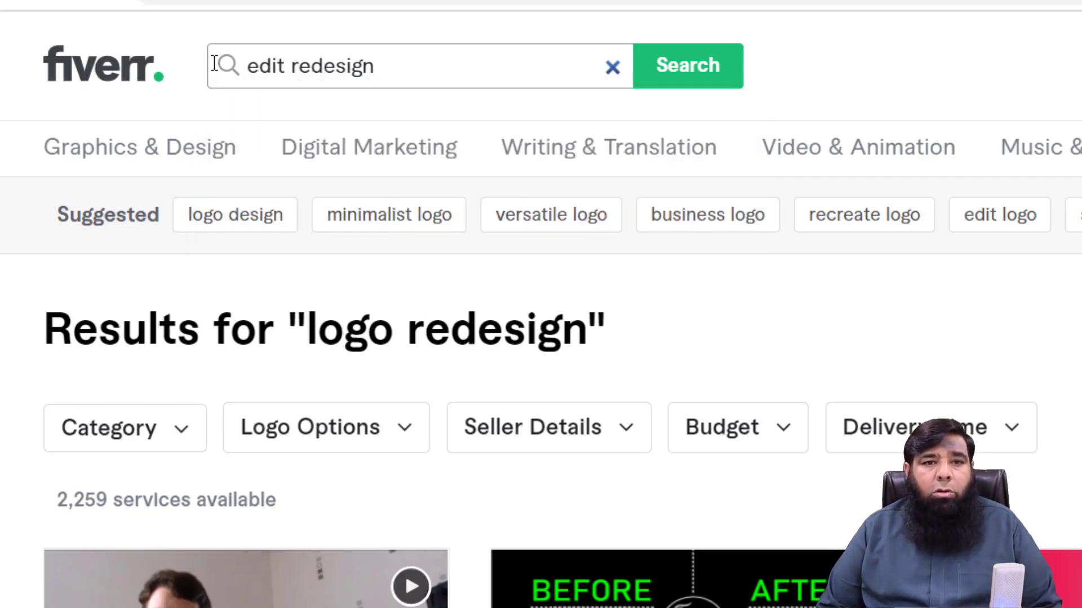
{"action": "key", "text": "Return"}
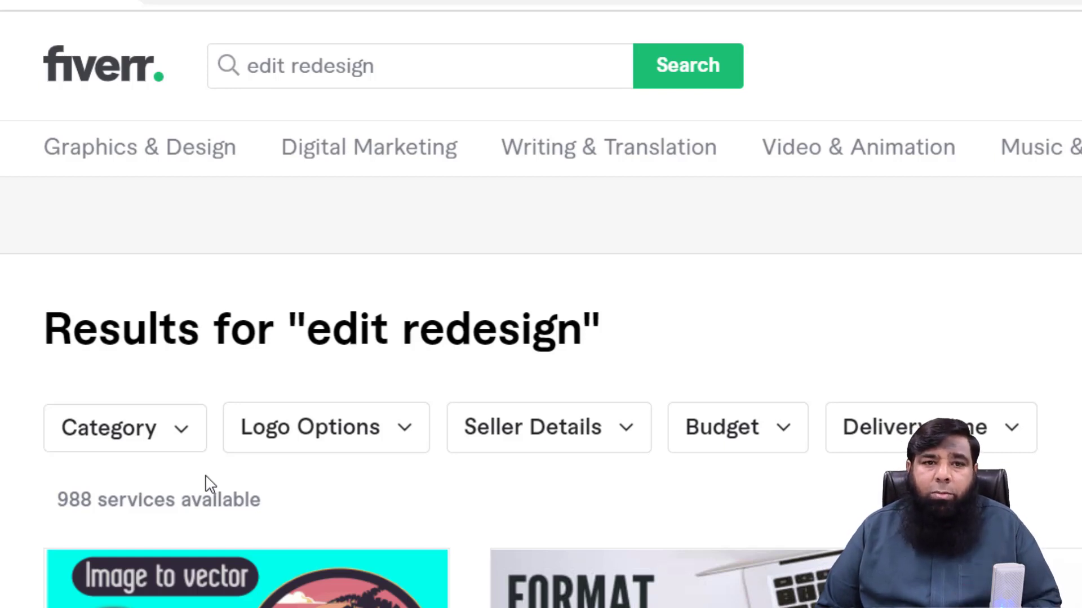
Search the services for "recolor logo" and close the search results to return to the new gig form.
{"action": "left_click", "coordinate": [271, 66]}
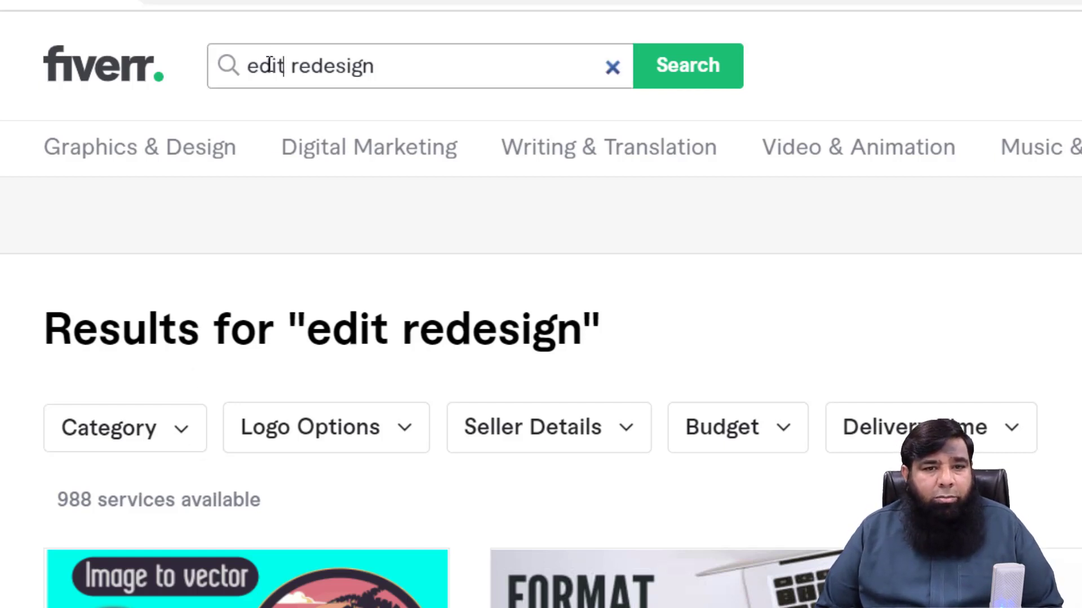
{"action": "double_click", "coordinate": [270, 64]}
{"action": "type", "text": "rd"}
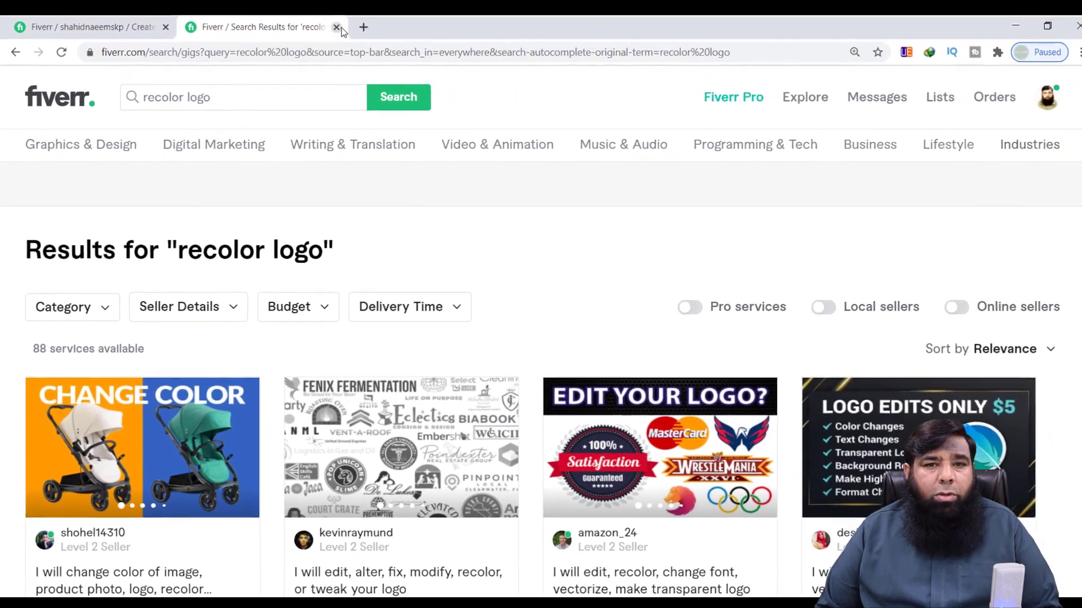
{"action": "left_click", "coordinate": [333, 28]}
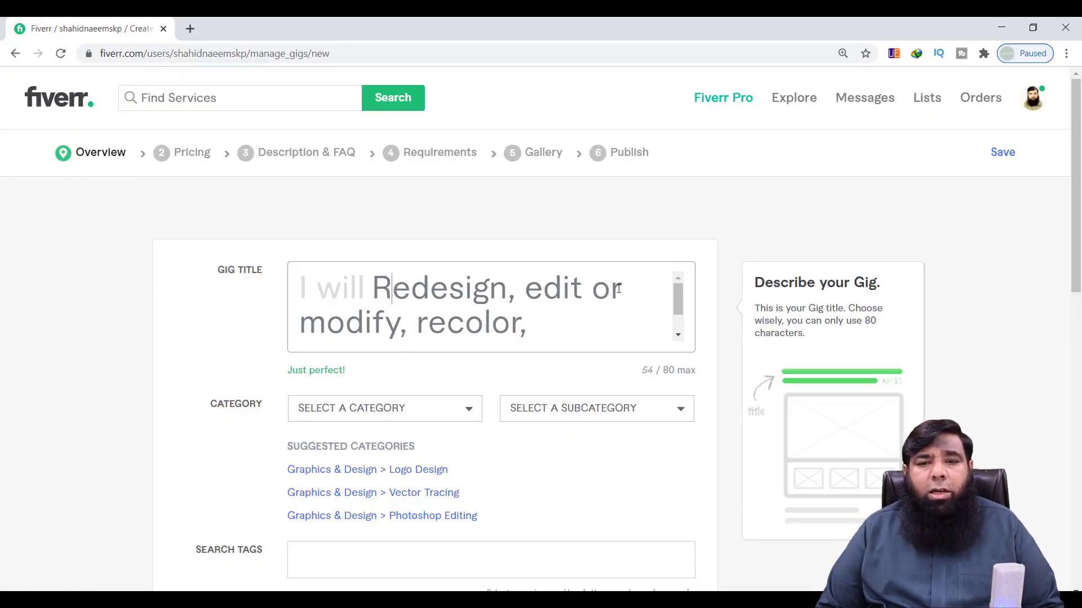
Review the full gig title and assign the suggested category Graphics & Design > Logo Design.
{"action": "left_click", "coordinate": [678, 335]}
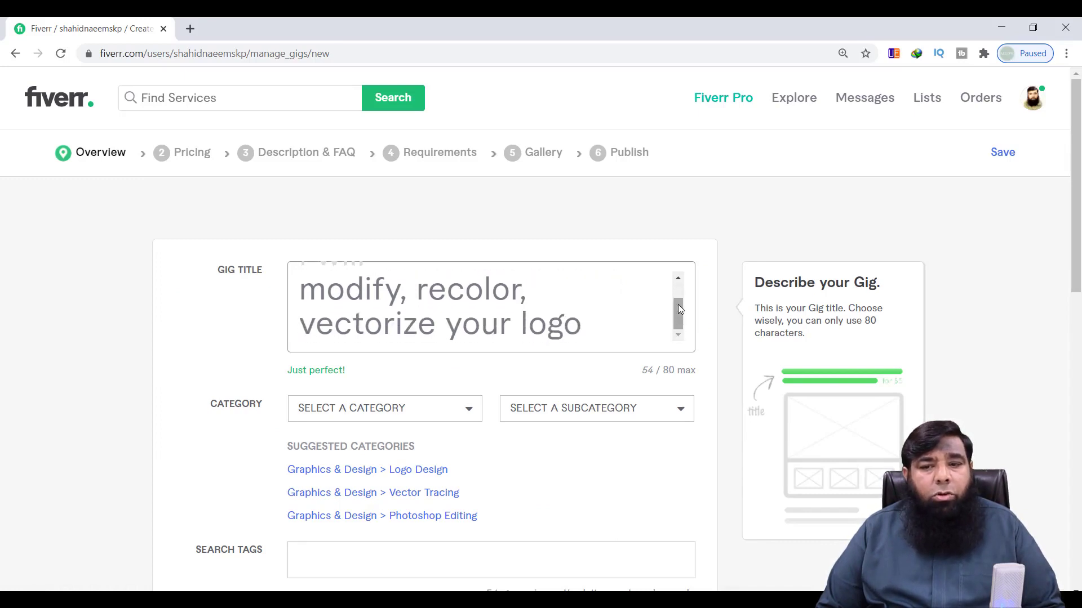
{"action": "left_click_drag", "start_coordinate": [677, 304], "coordinate": [677, 284]}
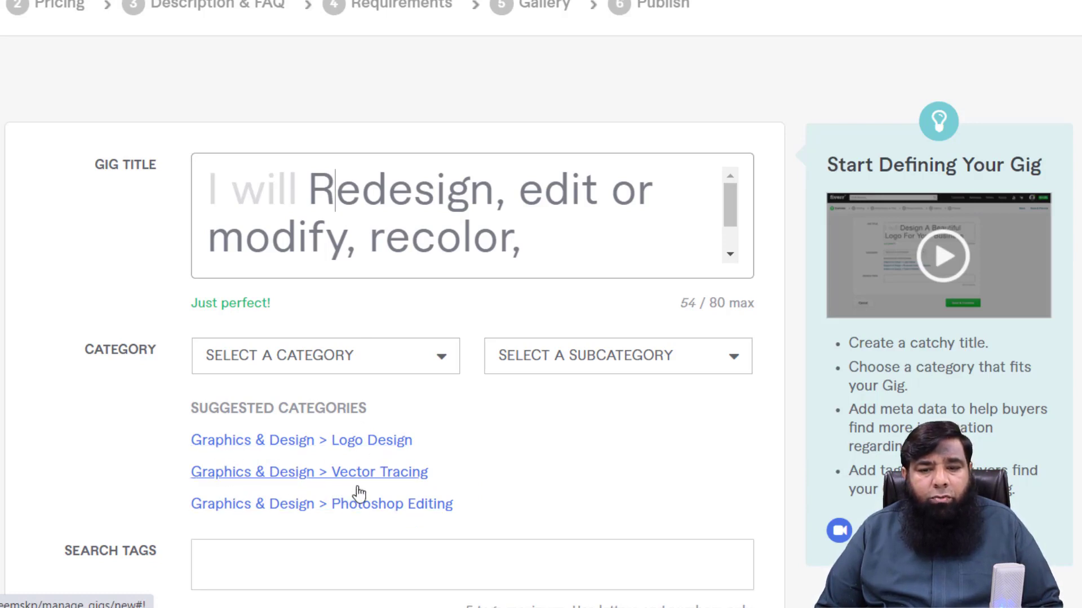
{"action": "mouse_move", "coordinate": [449, 363]}
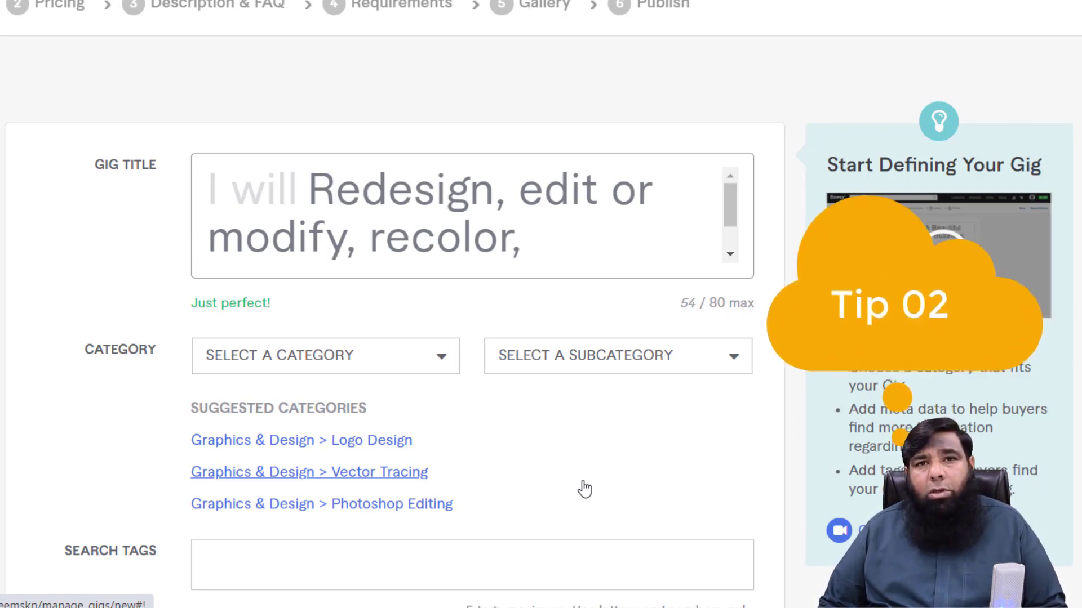
{"action": "left_click", "coordinate": [373, 445]}
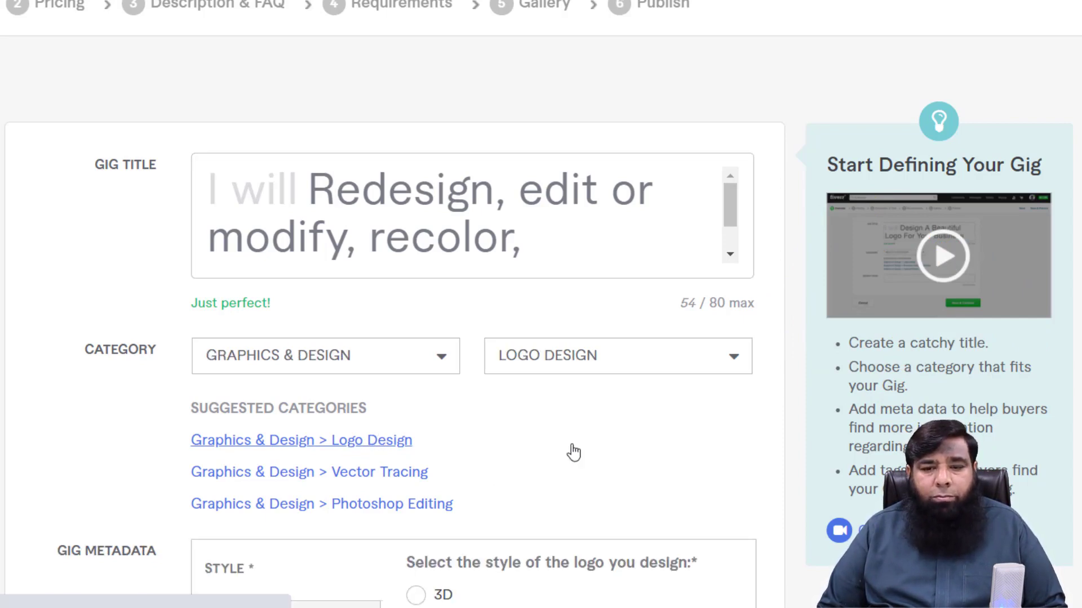
Set the logo style in the gig metadata to Versatile.
{"action": "scroll", "coordinate": [669, 463], "scroll_direction": "down", "scroll_amount": 5}
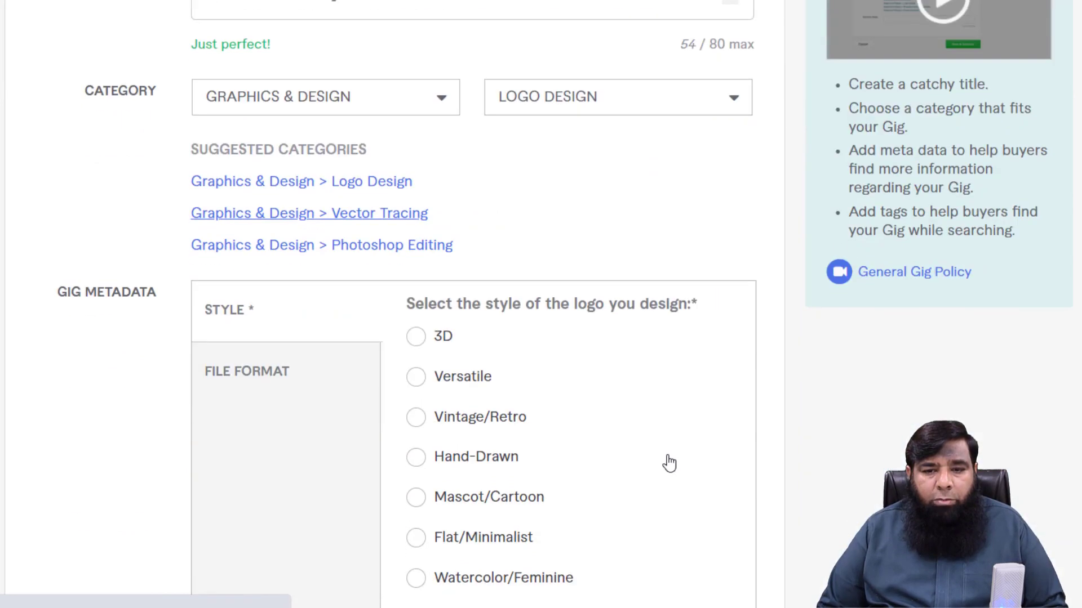
{"action": "scroll", "coordinate": [717, 428], "scroll_direction": "down", "scroll_amount": 5}
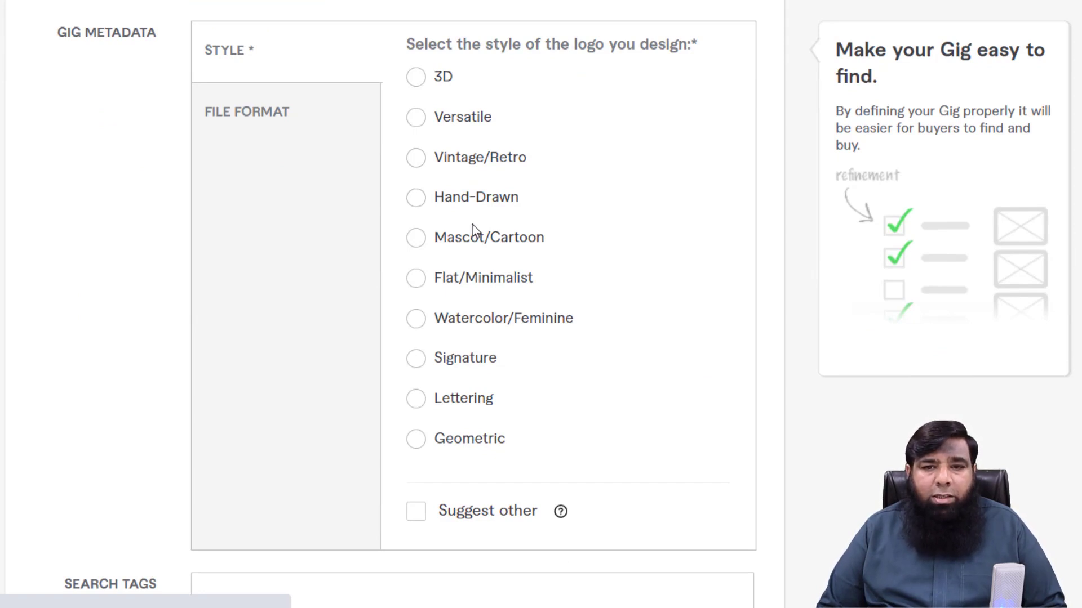
{"action": "left_click", "coordinate": [420, 119]}
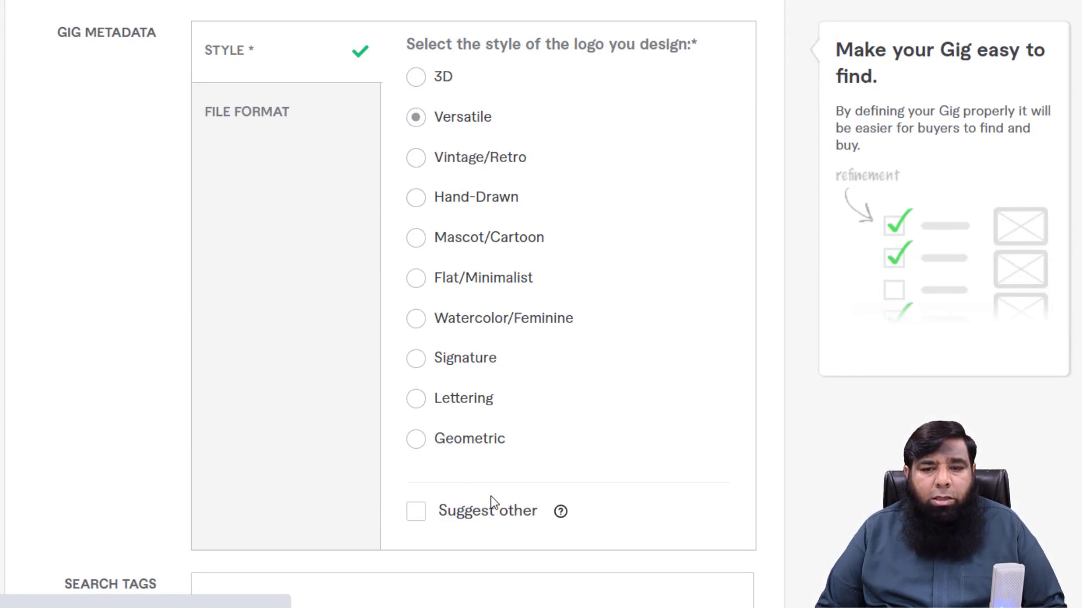
Select AI, JPG, PDF, PNG, PSD, EPS, CDR and SVG as the file formats in the gig metadata.
{"action": "left_click", "coordinate": [242, 126]}
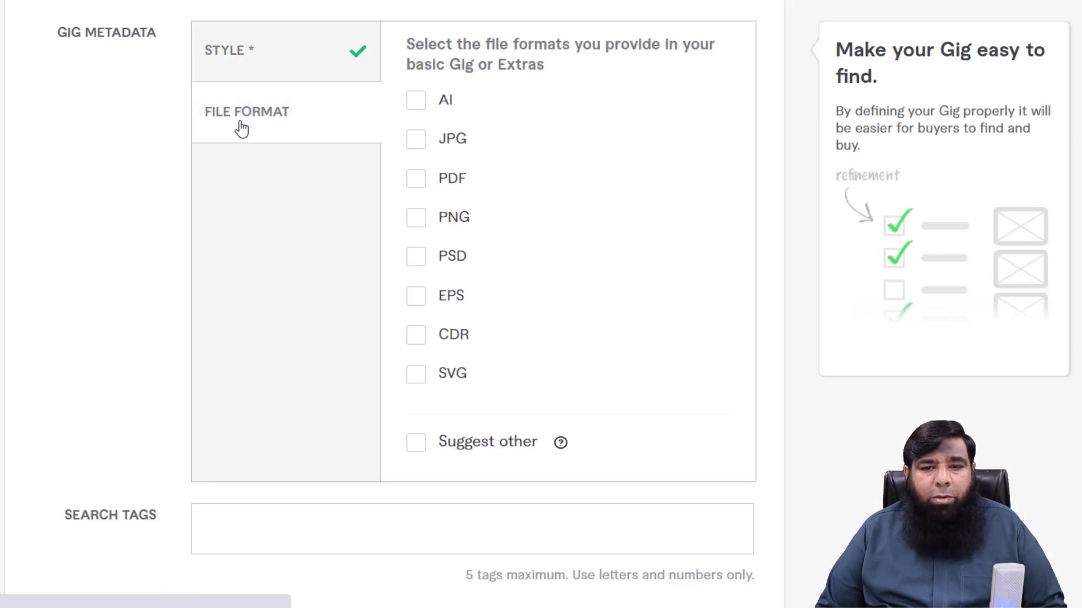
{"action": "left_click", "coordinate": [418, 101]}
{"action": "left_click", "coordinate": [417, 141]}
{"action": "left_click", "coordinate": [417, 179]}
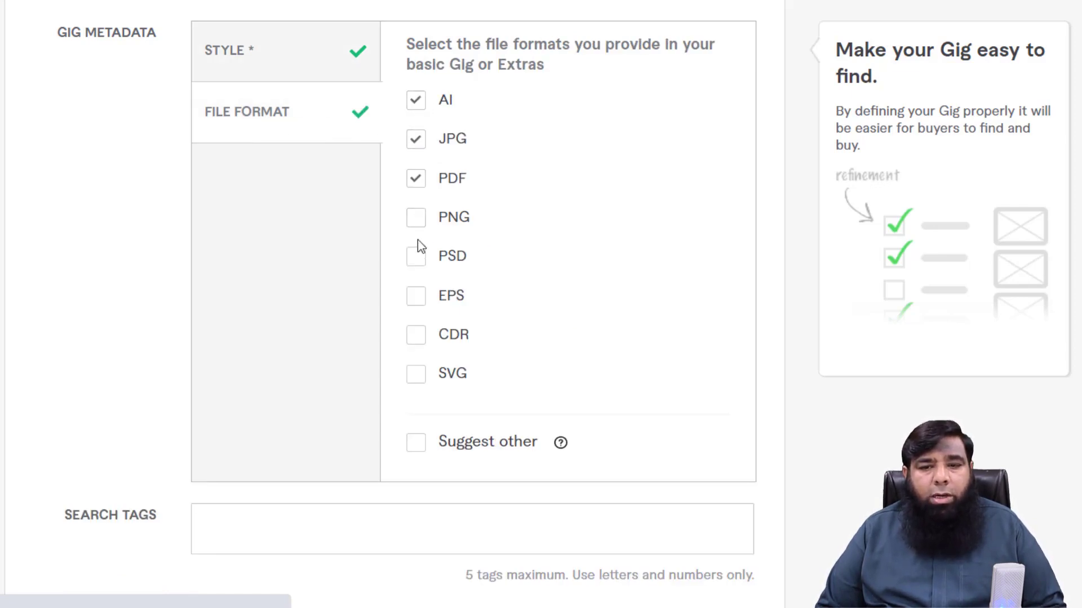
{"action": "left_click", "coordinate": [417, 220]}
{"action": "left_click", "coordinate": [417, 258]}
{"action": "left_click", "coordinate": [417, 299]}
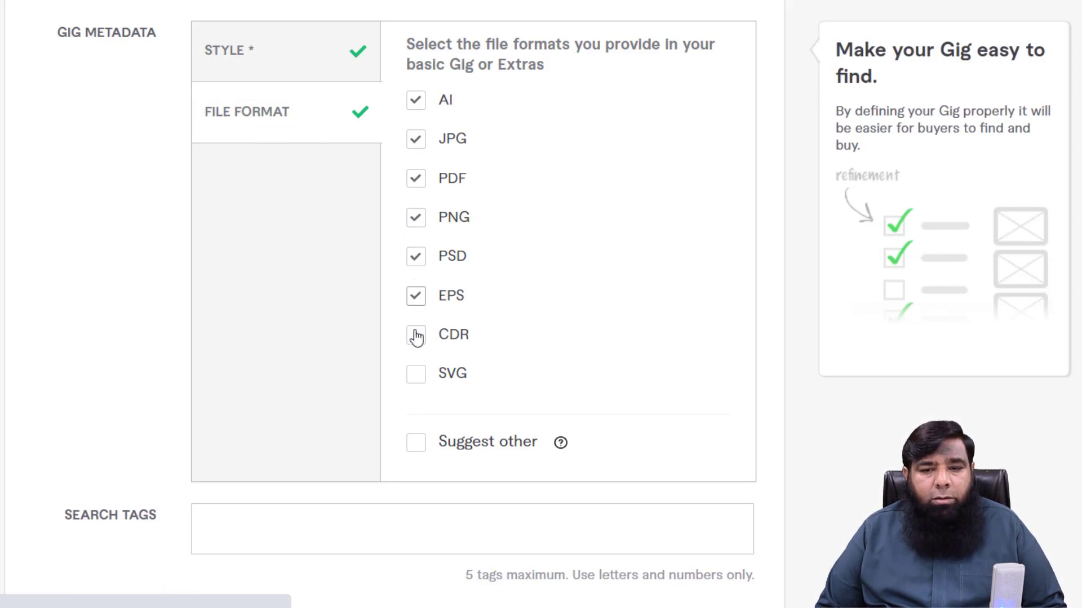
{"action": "left_click", "coordinate": [416, 336]}
{"action": "left_click", "coordinate": [416, 379]}
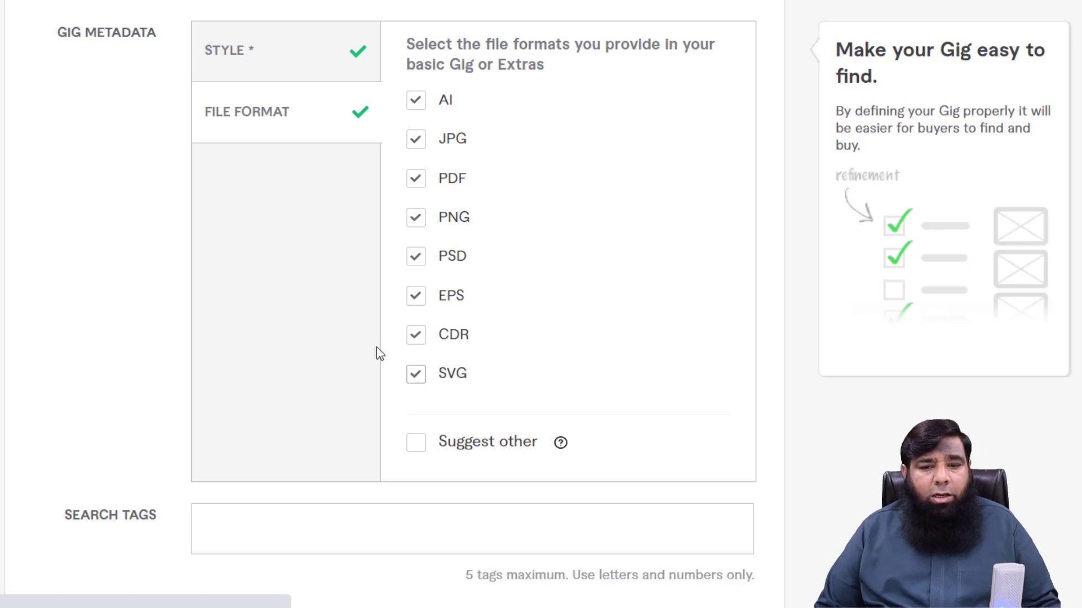
Add the search tags logo redesign, logo edit, logo update, logo modify and recolor, and save the overview to continue to pricing.
{"action": "scroll", "coordinate": [266, 304], "scroll_direction": "down", "scroll_amount": 5}
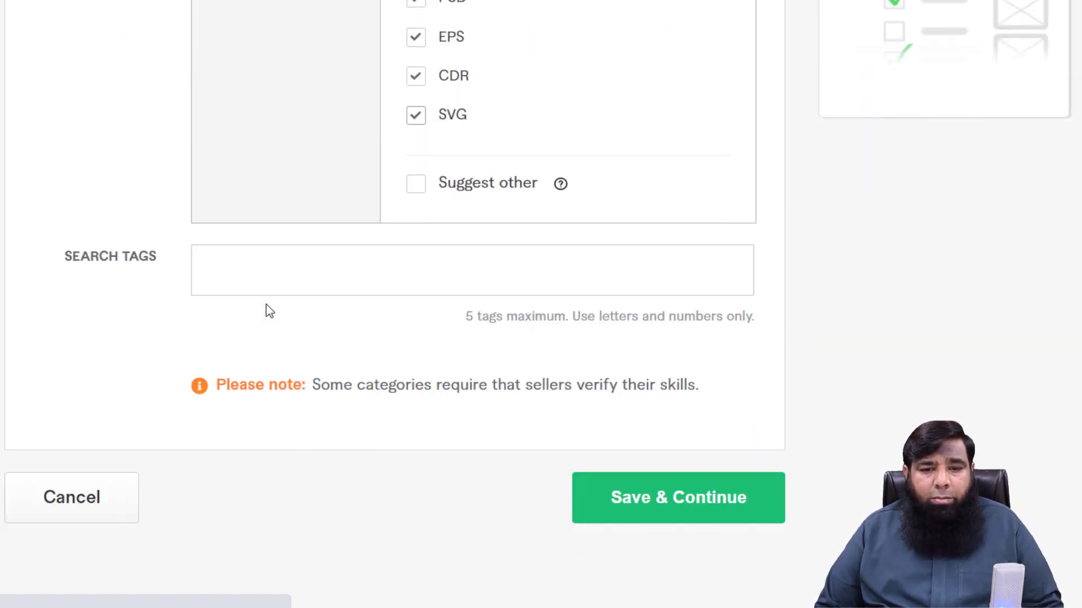
{"action": "left_click", "coordinate": [223, 271]}
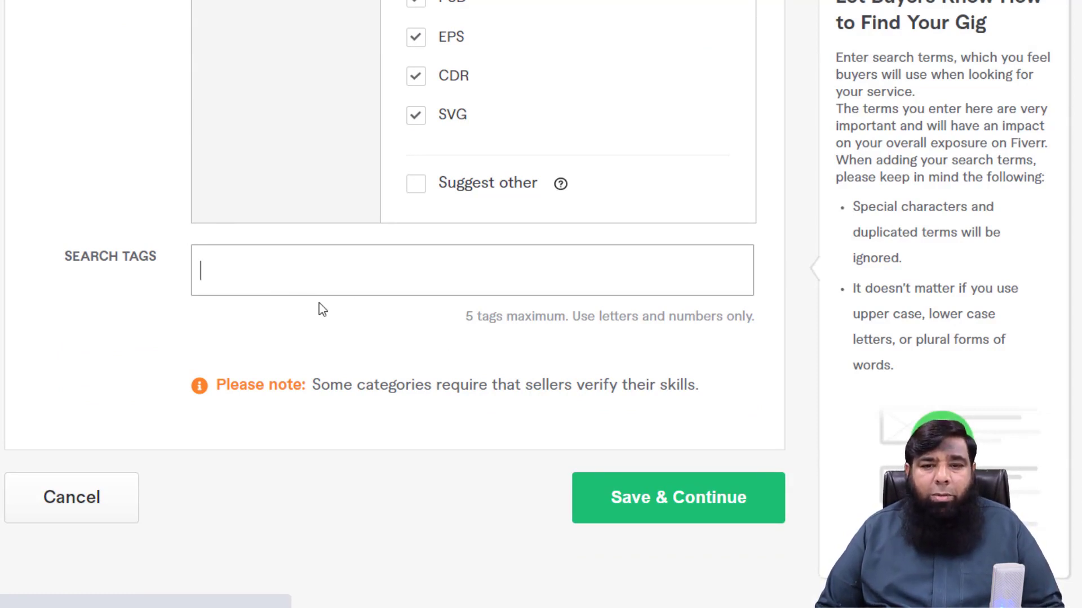
{"action": "left_click", "coordinate": [608, 560]}
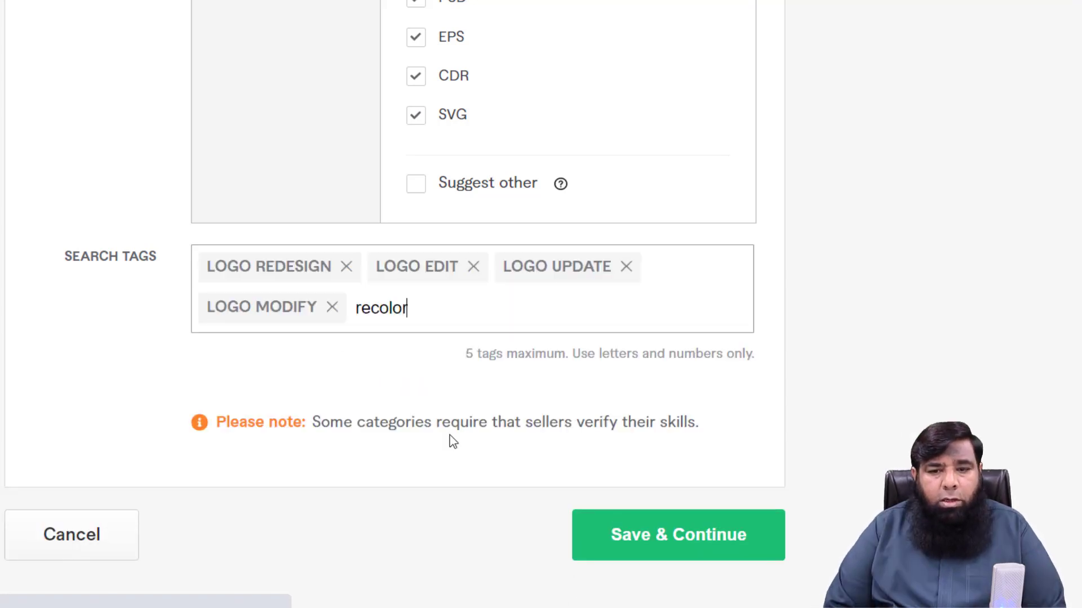
{"action": "key", "text": "Return"}
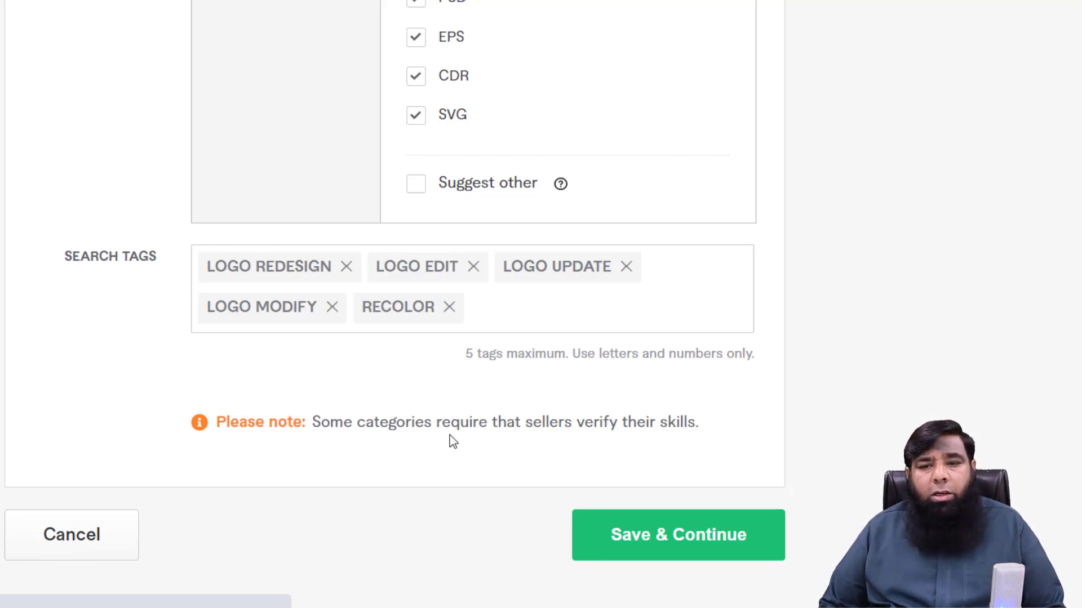
{"action": "left_click", "coordinate": [656, 551]}
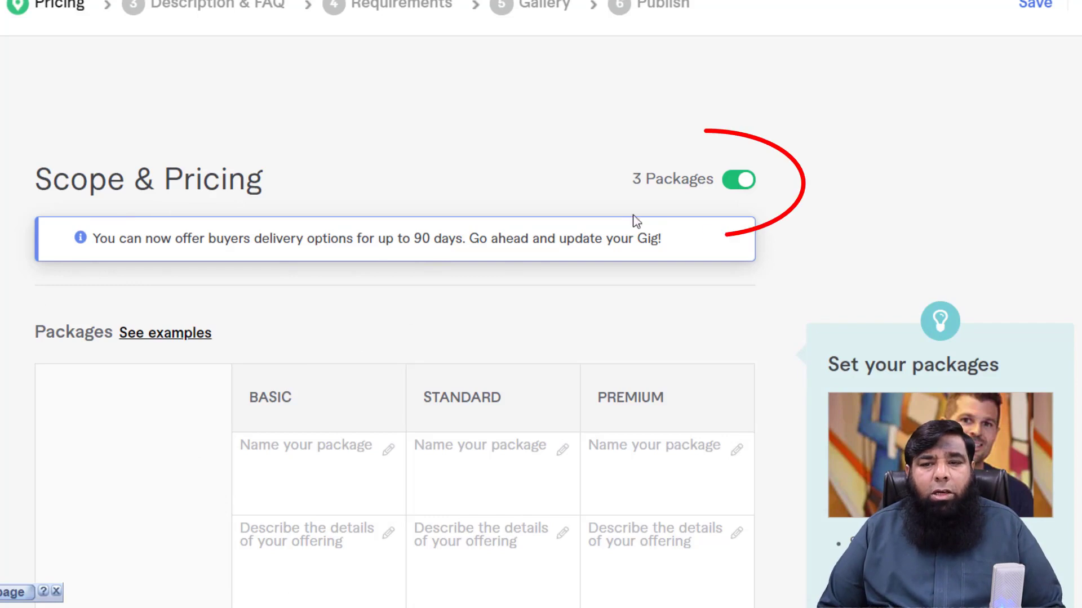
Switch the 3 Packages option off and back on, and name the Basic package Silver.
{"action": "left_click", "coordinate": [728, 186]}
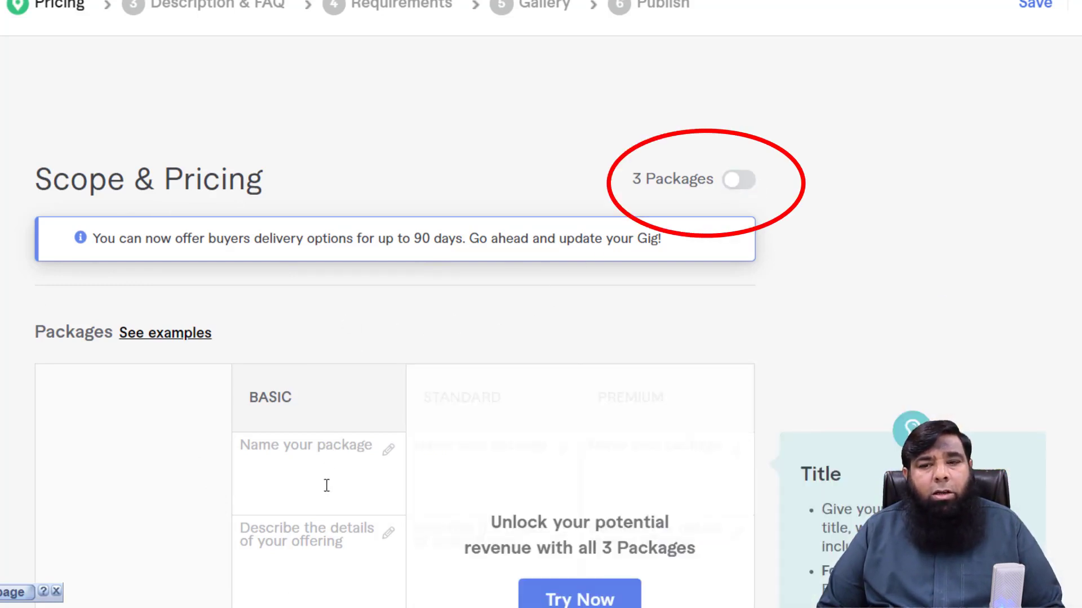
{"action": "left_click", "coordinate": [740, 185]}
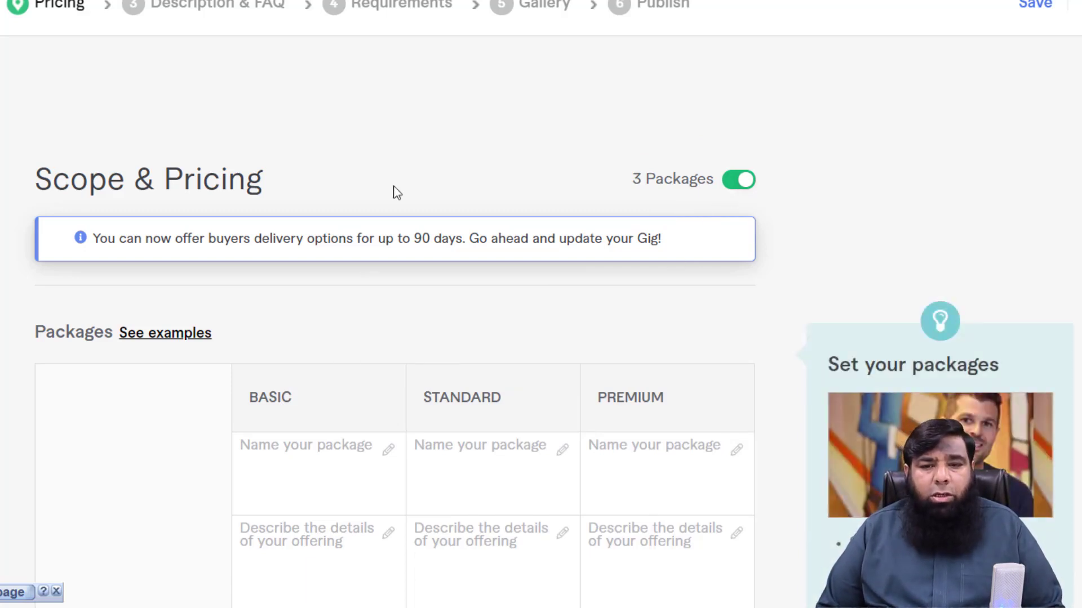
{"action": "scroll", "coordinate": [397, 193], "scroll_direction": "down", "scroll_amount": 5}
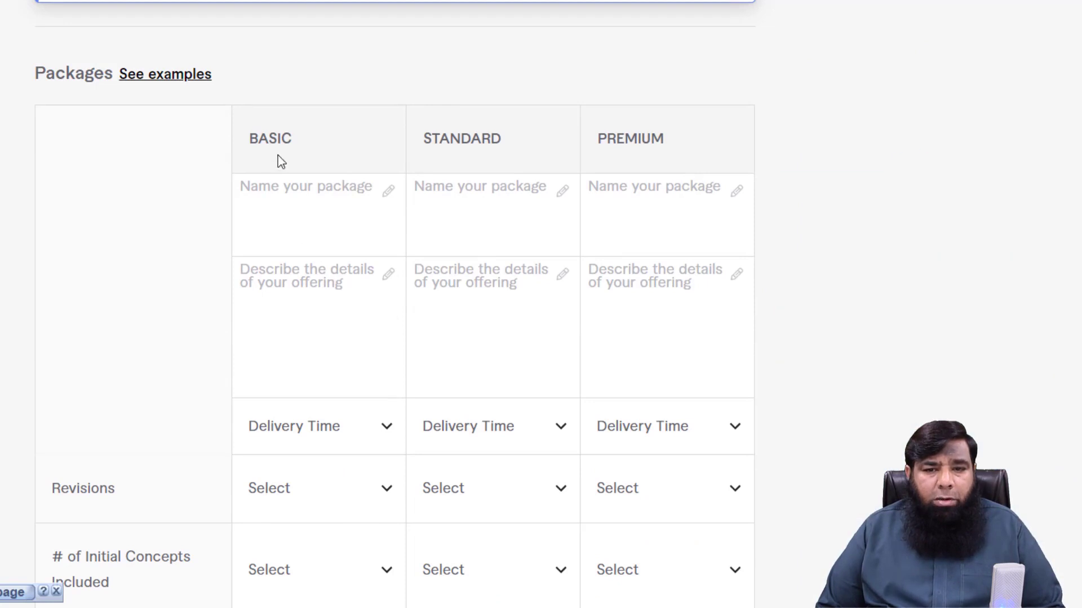
{"action": "left_click", "coordinate": [321, 188]}
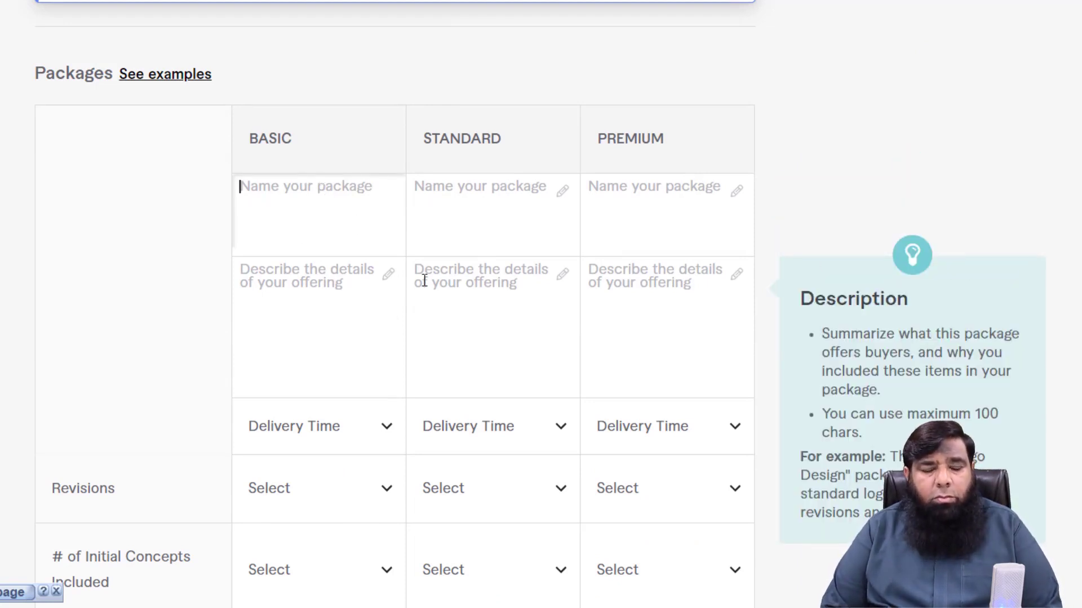
{"action": "type", "text": "Si"}
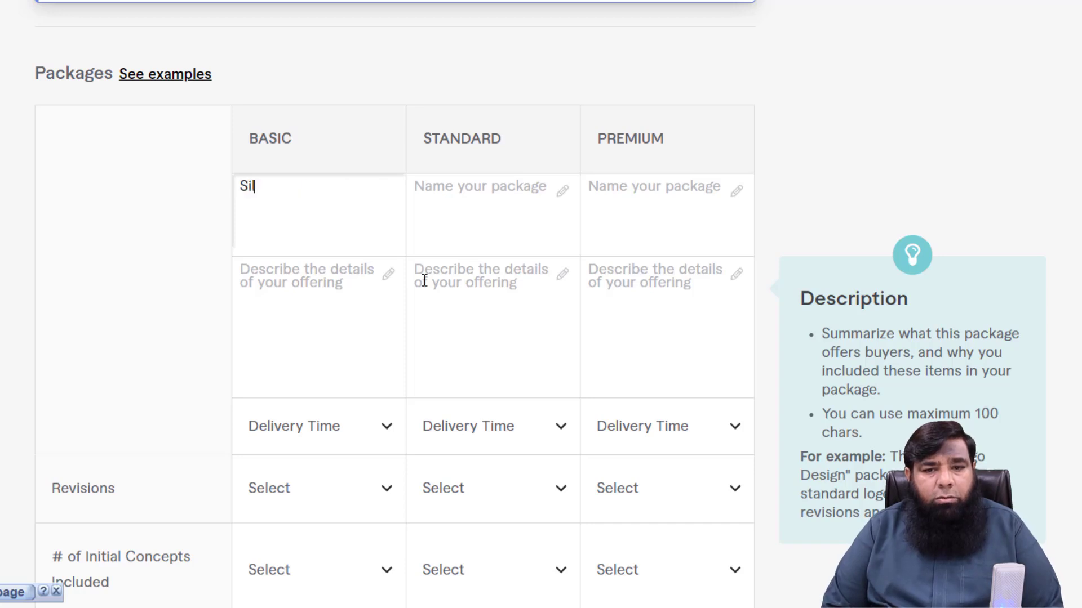
{"action": "type", "text": "lver"}
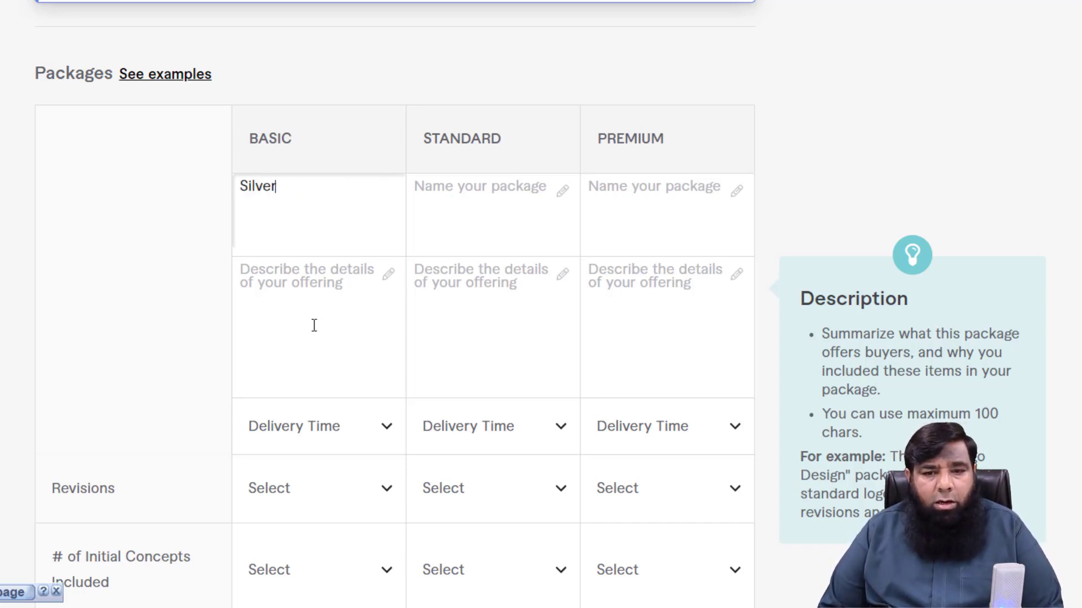
Describe the Basic package as "We will create or modify your logo and provide you 2 samples.".
{"action": "left_click", "coordinate": [337, 290]}
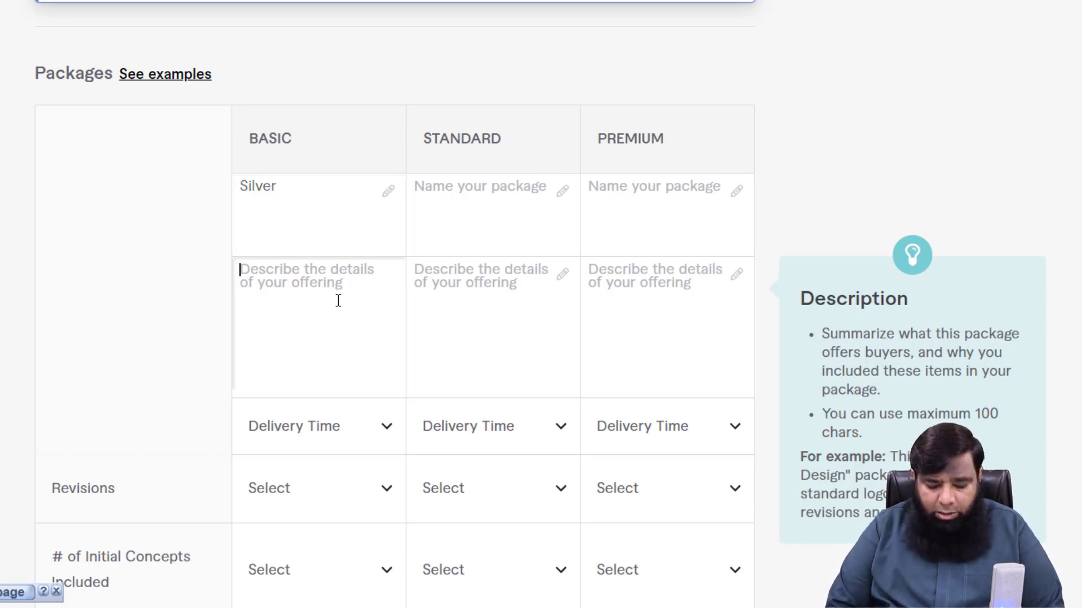
{"action": "type", "text": "We will create"}
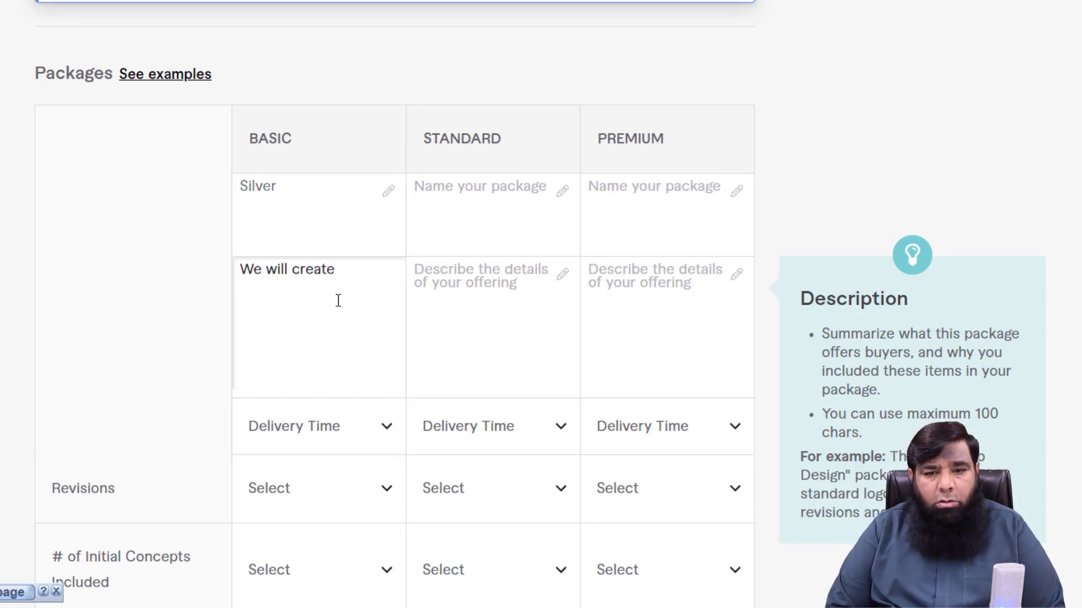
{"action": "type", "text": " dr modify your logo and provide"}
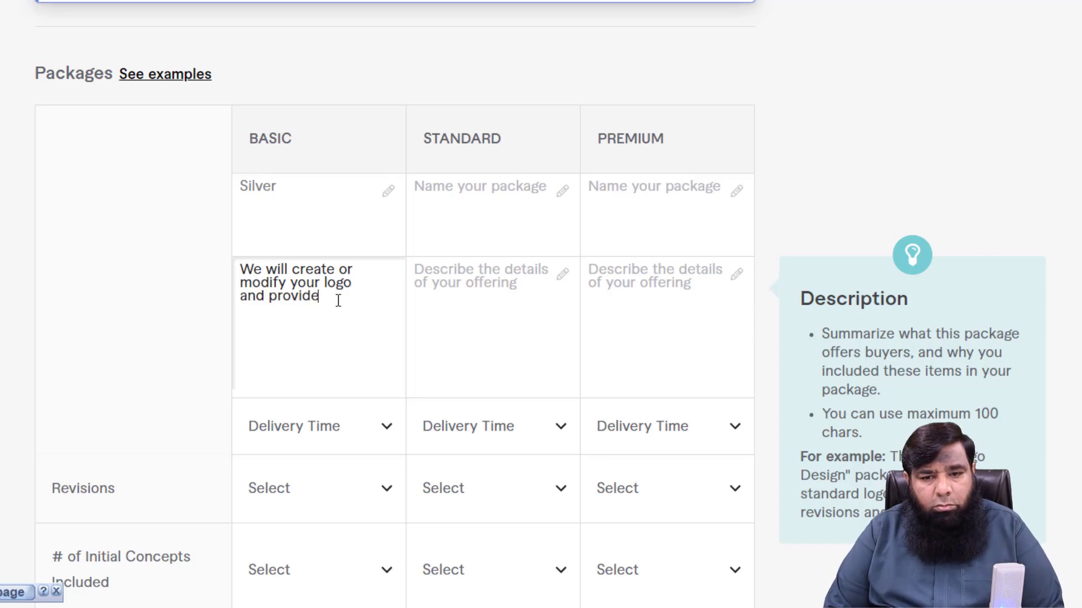
{"action": "type", "text": " you 2 samples."}
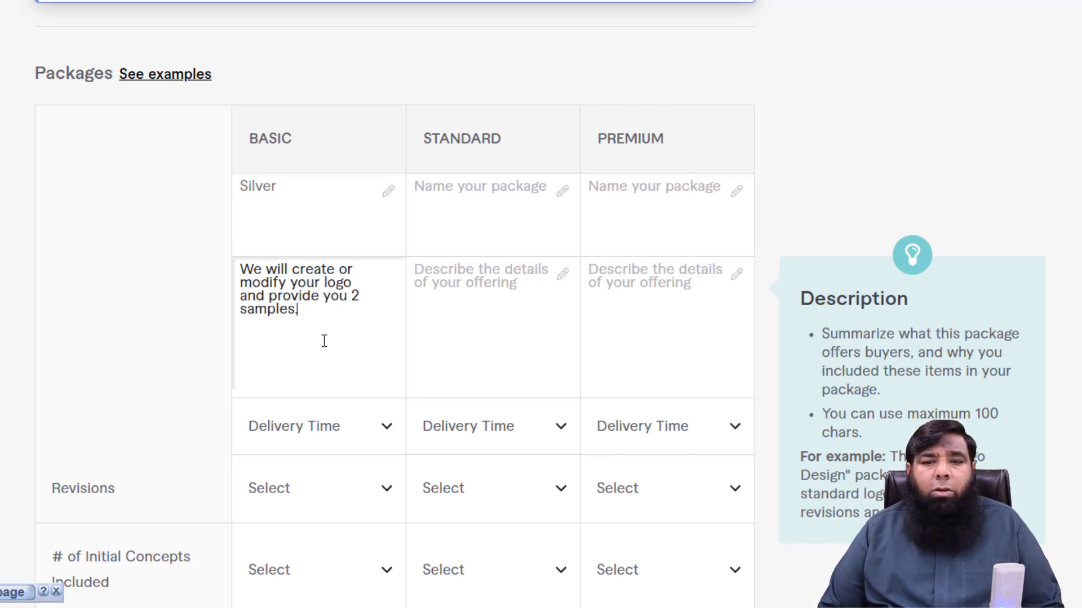
Set the Basic package to 1 day delivery with unlimited revisions.
{"action": "scroll", "coordinate": [327, 349], "scroll_direction": "down", "scroll_amount": 4}
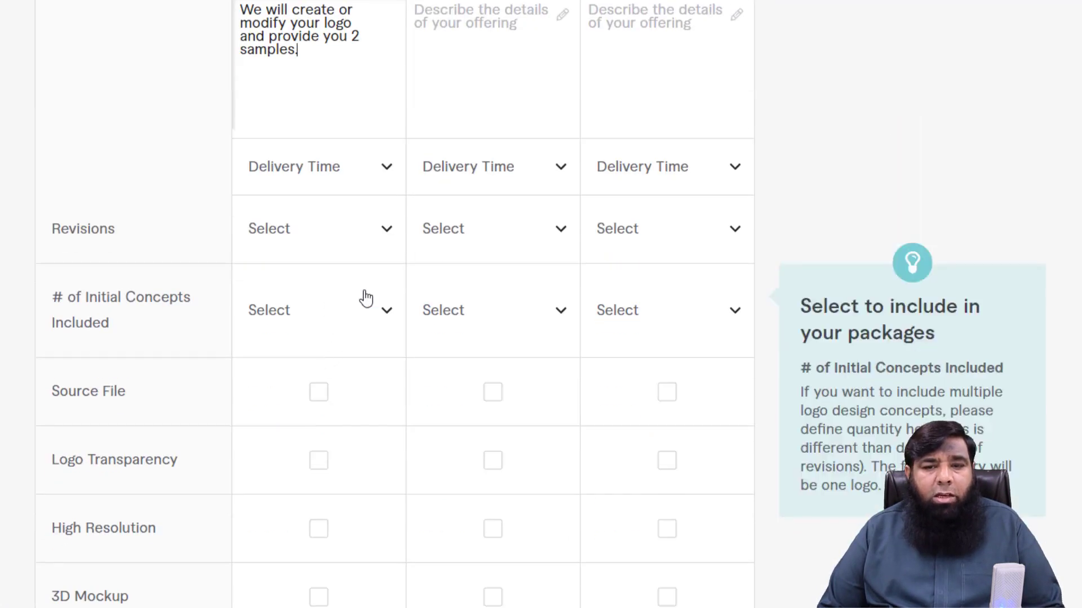
{"action": "left_click", "coordinate": [388, 177]}
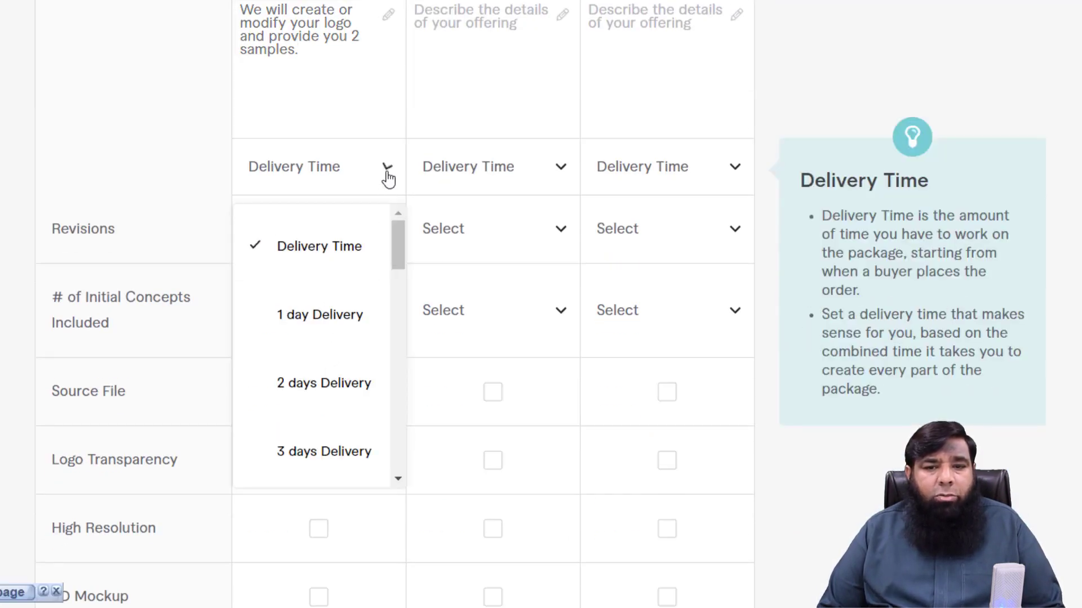
{"action": "left_click", "coordinate": [339, 320]}
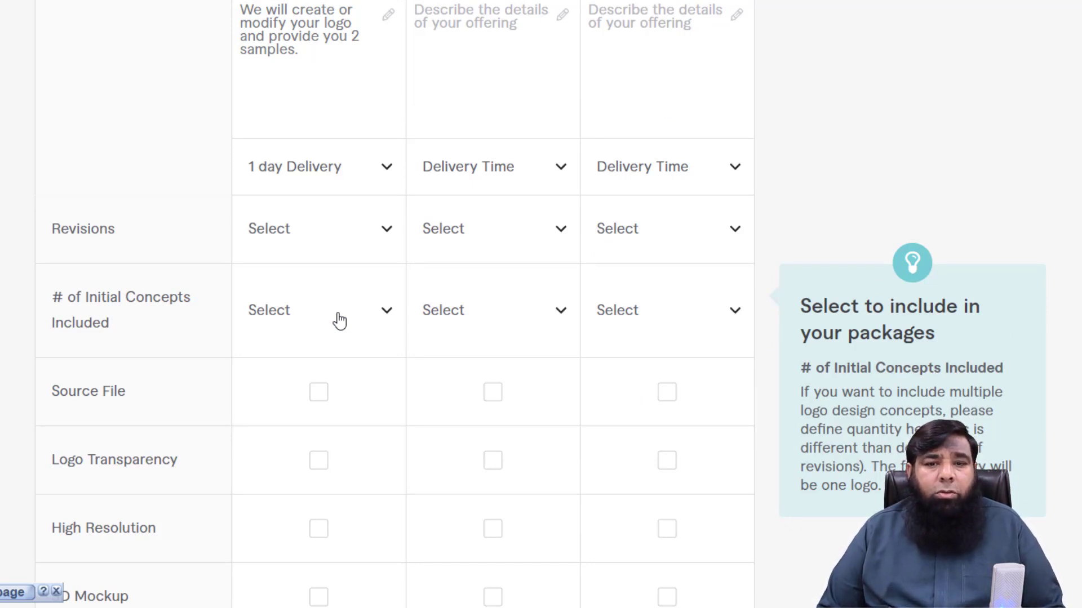
{"action": "mouse_move", "coordinate": [70, 247]}
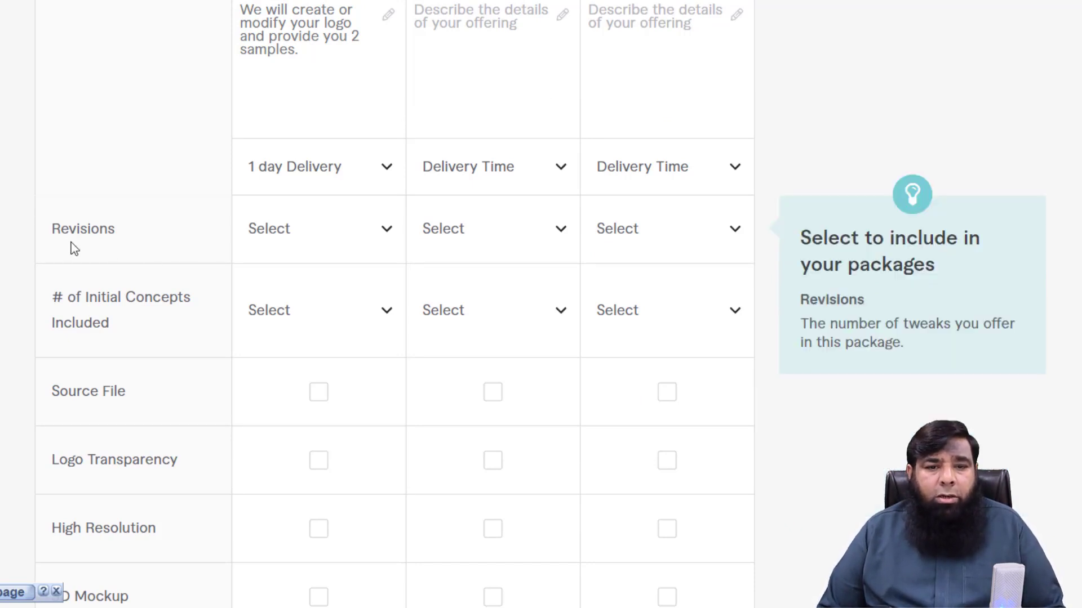
{"action": "left_click", "coordinate": [384, 234]}
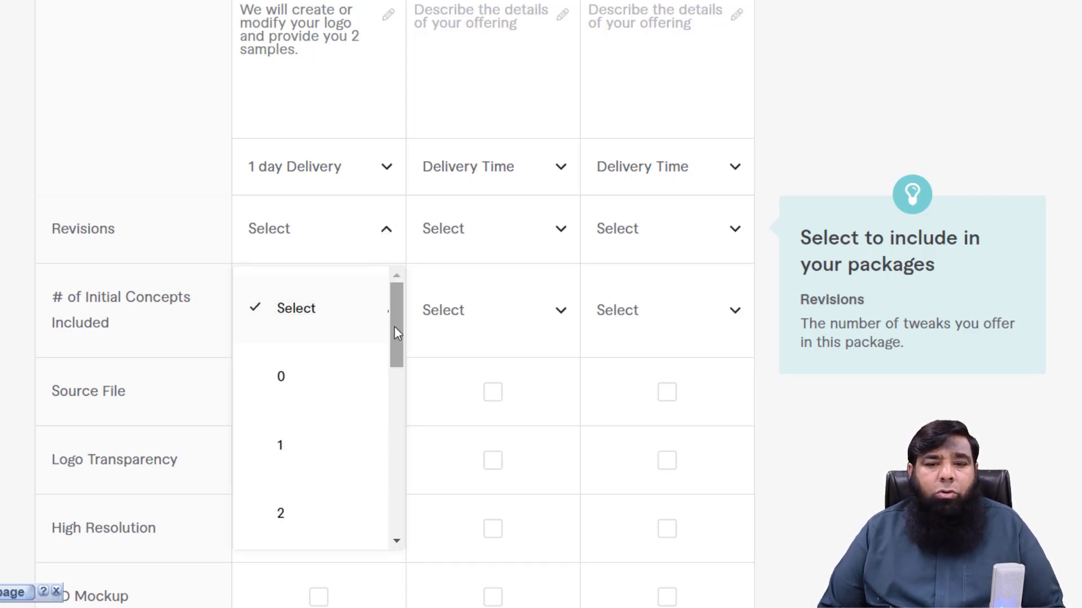
{"action": "left_click_drag", "start_coordinate": [395, 326], "coordinate": [395, 507]}
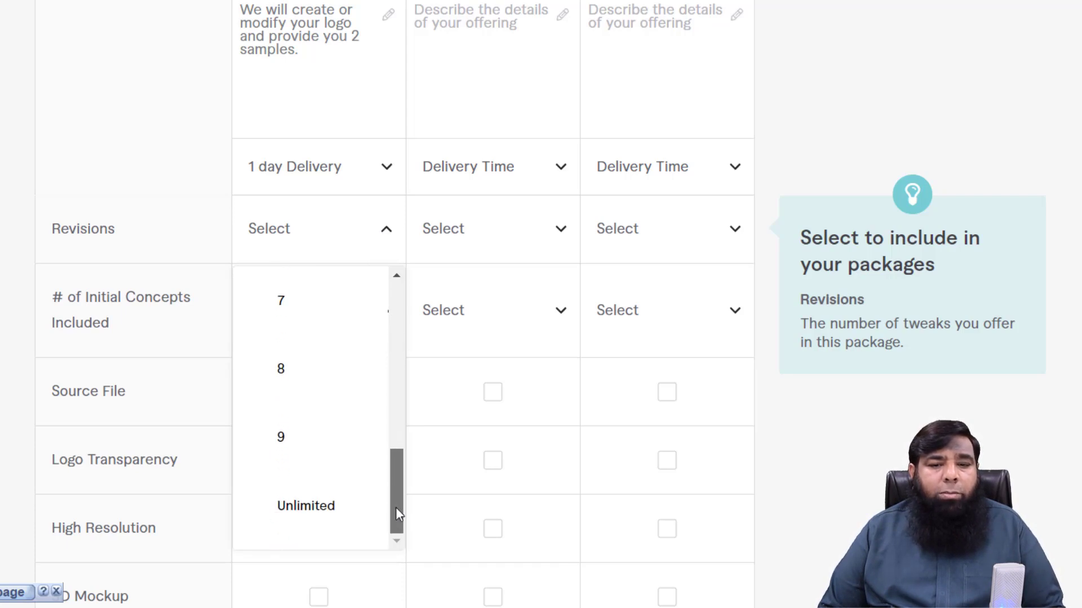
{"action": "left_click", "coordinate": [327, 518]}
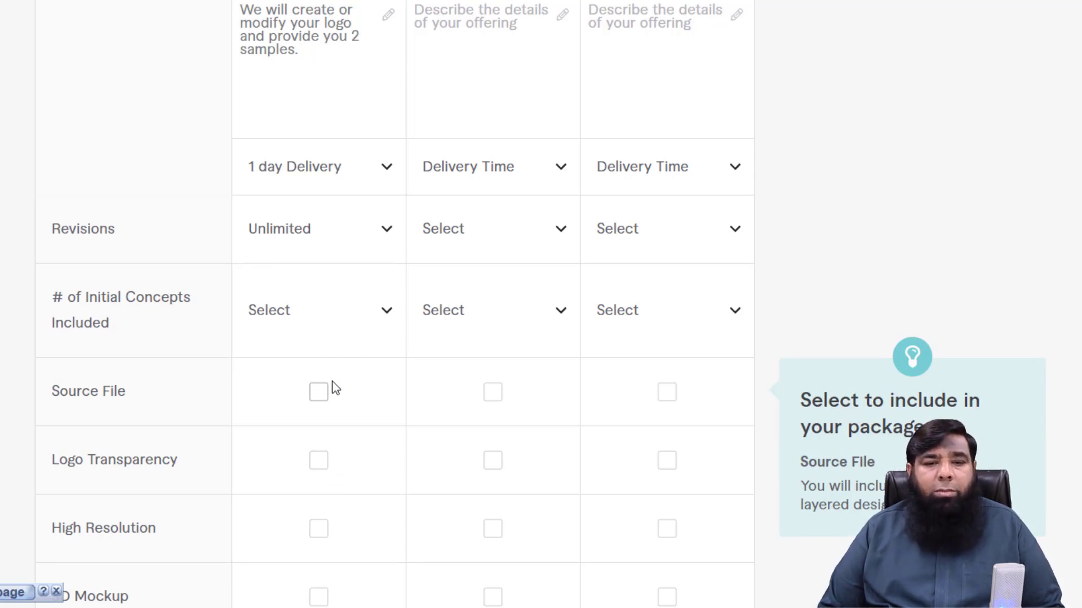
Set the number of initial concepts included in the Basic package to 2.
{"action": "scroll", "coordinate": [188, 138], "scroll_direction": "down", "scroll_amount": 5}
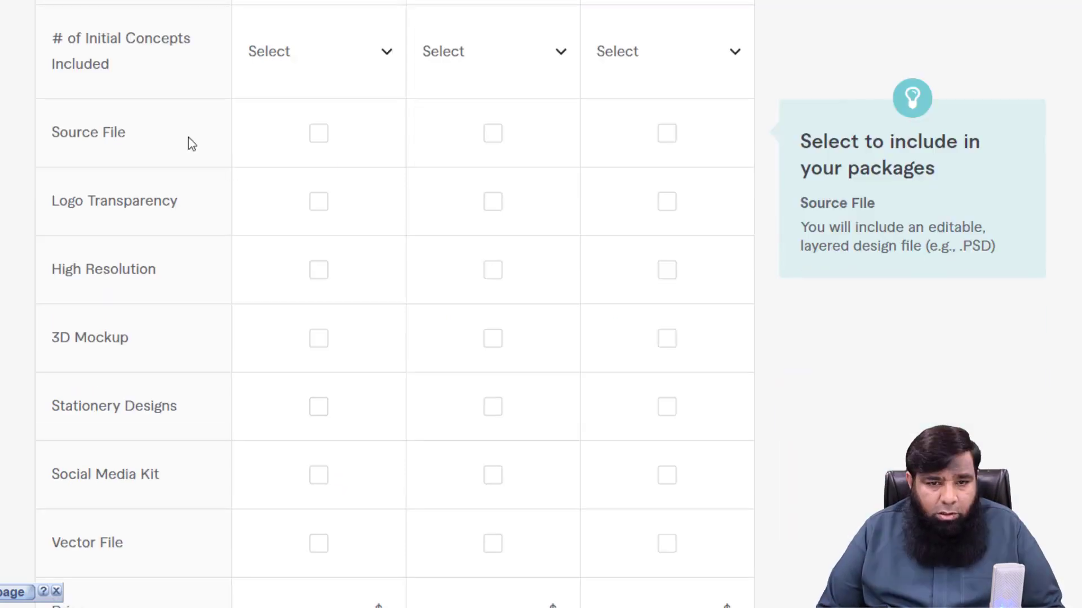
{"action": "left_click", "coordinate": [389, 52]}
{"action": "scroll", "coordinate": [401, 169], "scroll_direction": "down", "scroll_amount": 3}
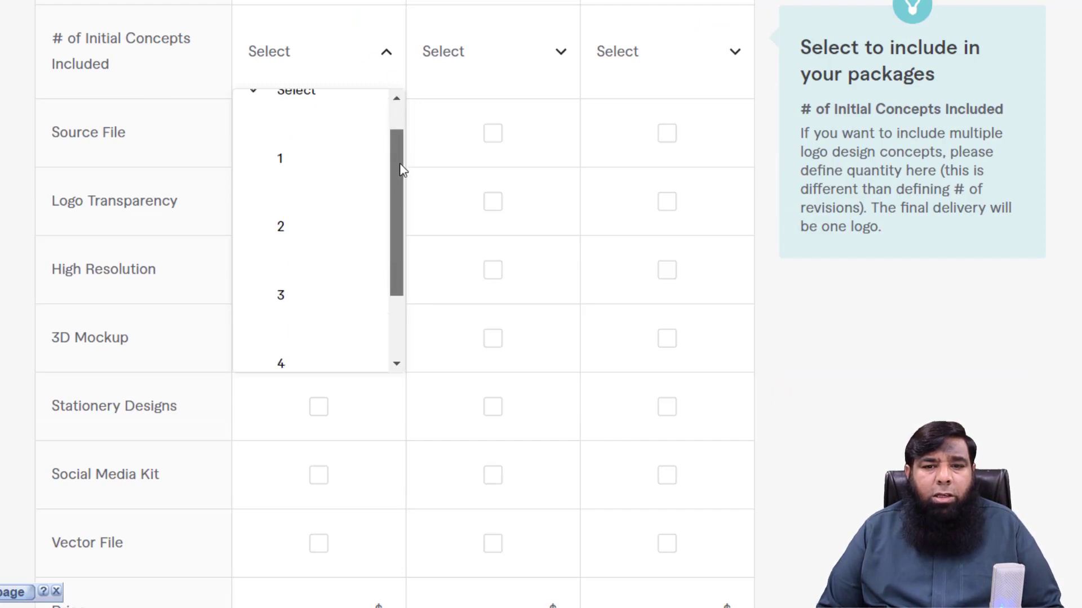
{"action": "left_click_drag", "start_coordinate": [404, 200], "coordinate": [404, 175]}
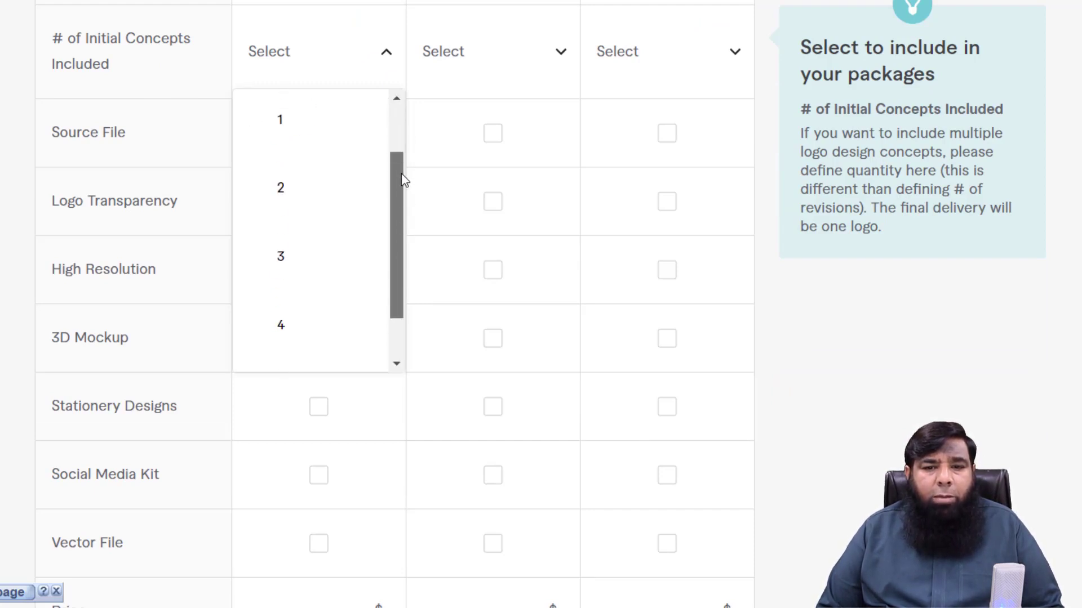
{"action": "left_click", "coordinate": [294, 193]}
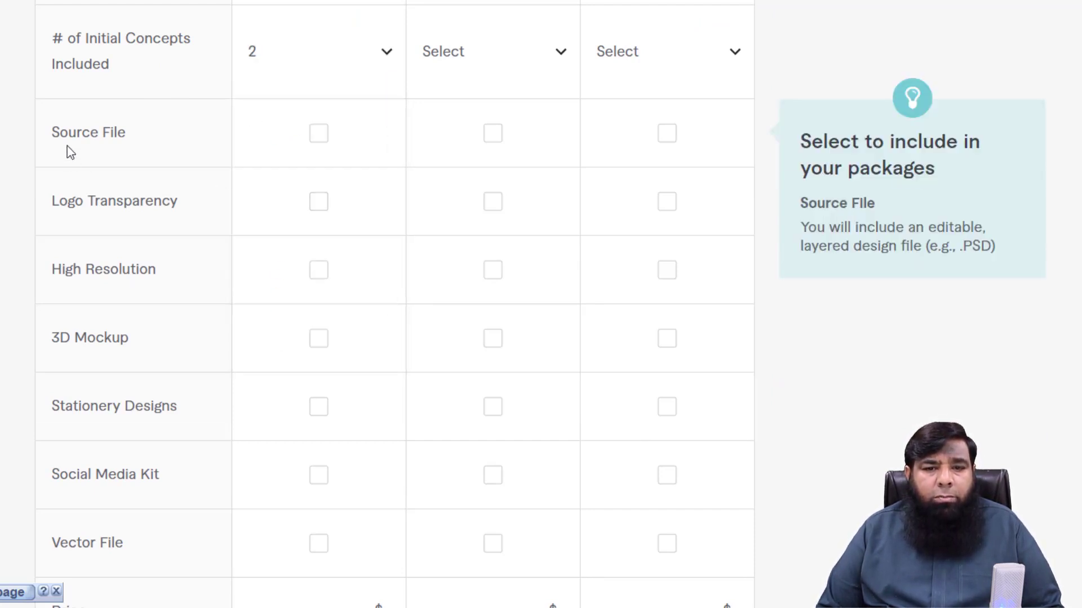
Include source file, logo transparency, high resolution and vector file in the Basic package, and price it at $5.
{"action": "left_click", "coordinate": [317, 138]}
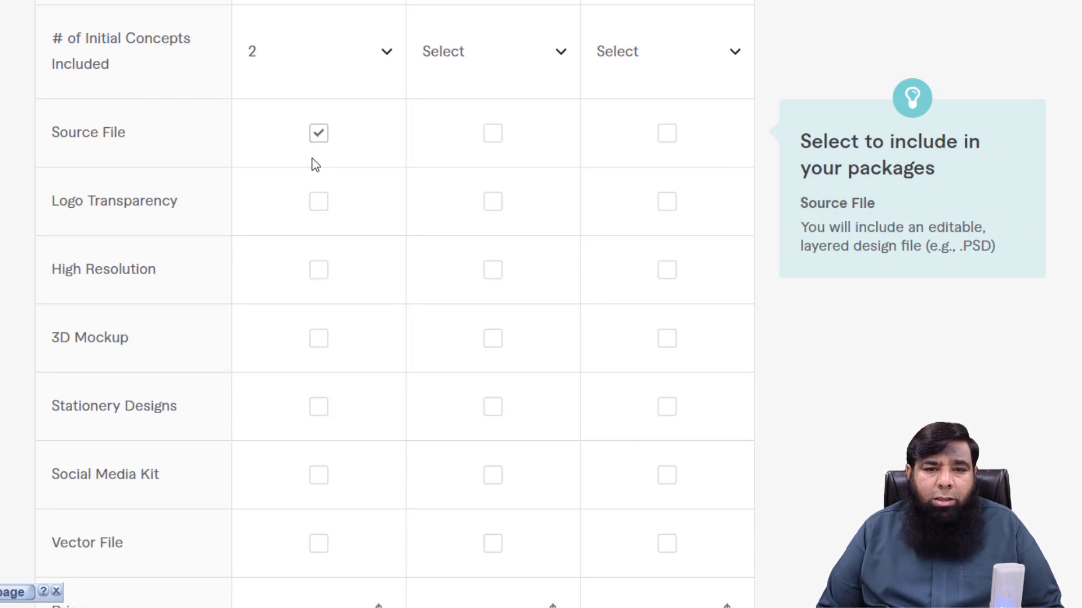
{"action": "left_click", "coordinate": [318, 213]}
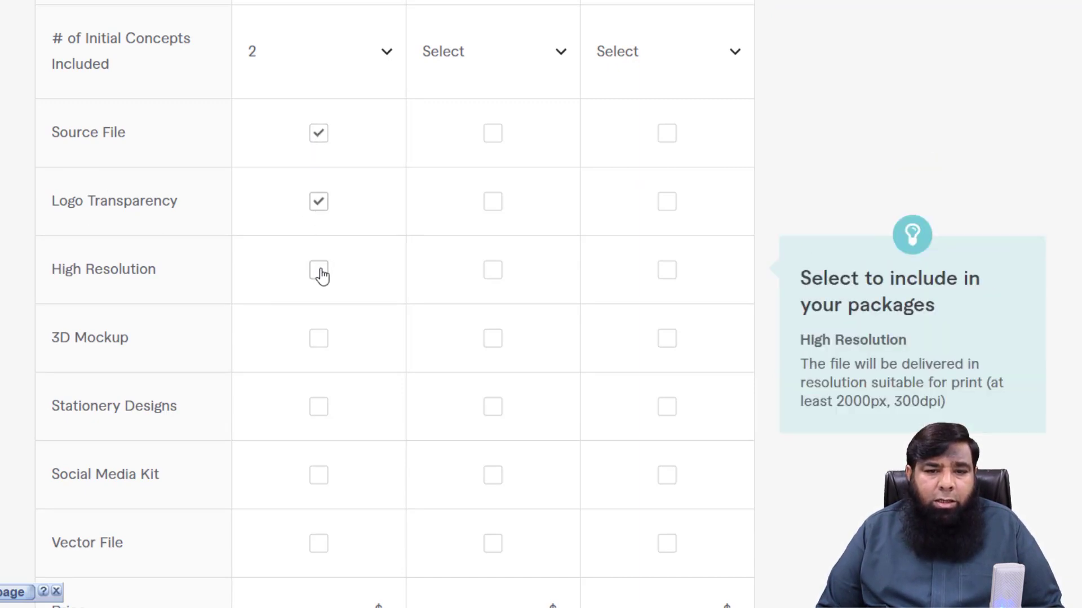
{"action": "left_click", "coordinate": [319, 274]}
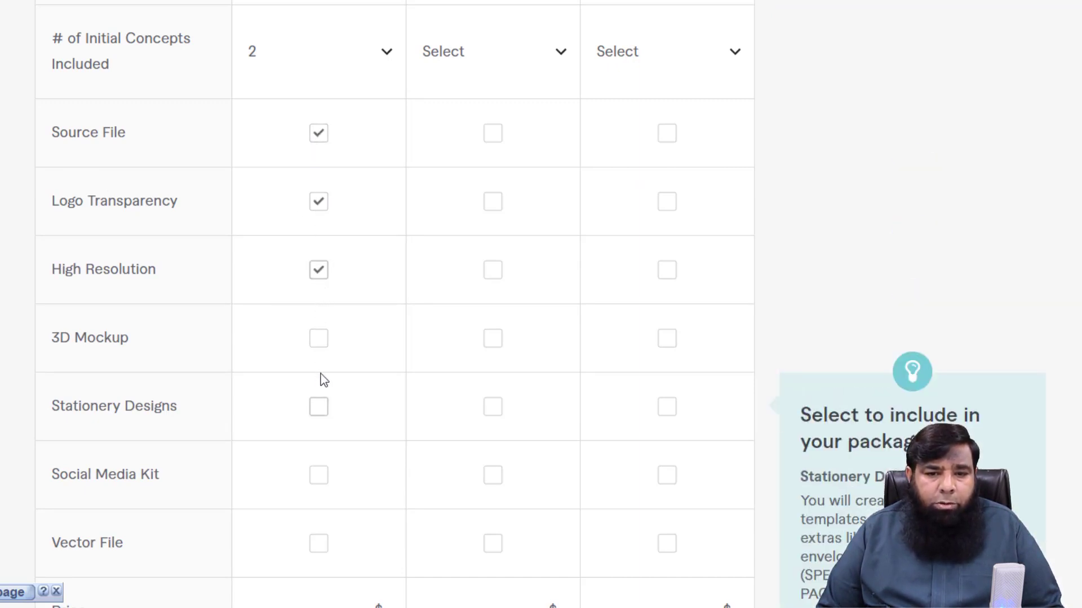
{"action": "scroll", "coordinate": [321, 375], "scroll_direction": "down", "scroll_amount": 5}
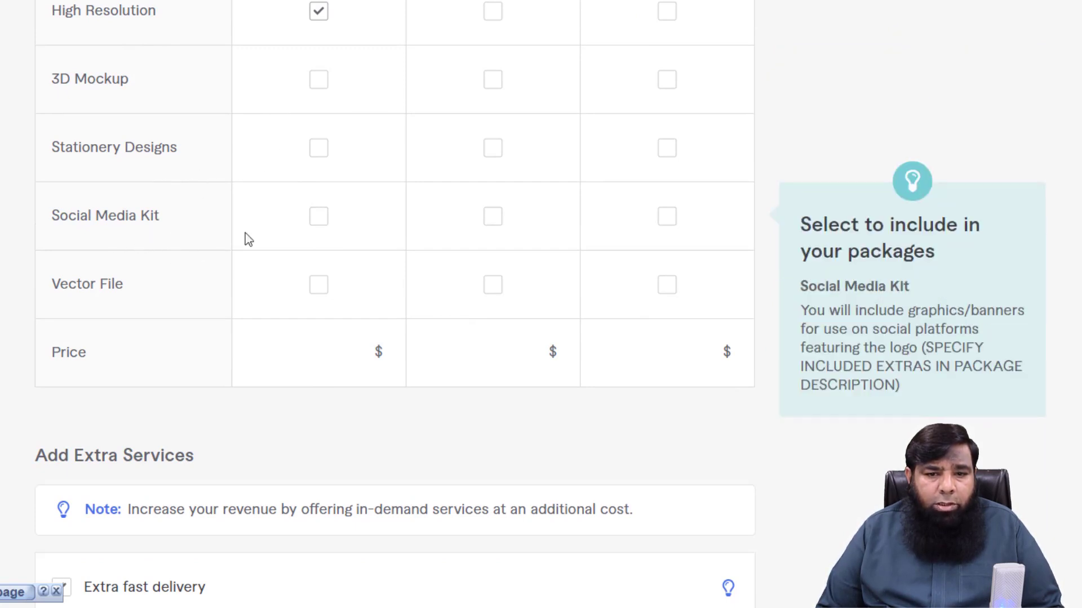
{"action": "left_click", "coordinate": [318, 287]}
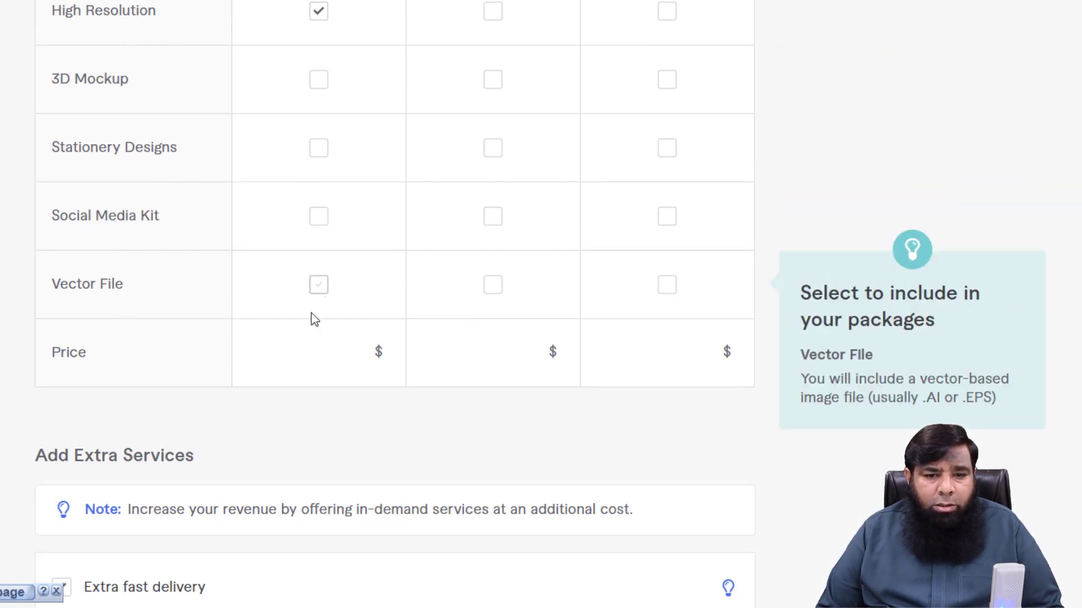
{"action": "left_click", "coordinate": [309, 361]}
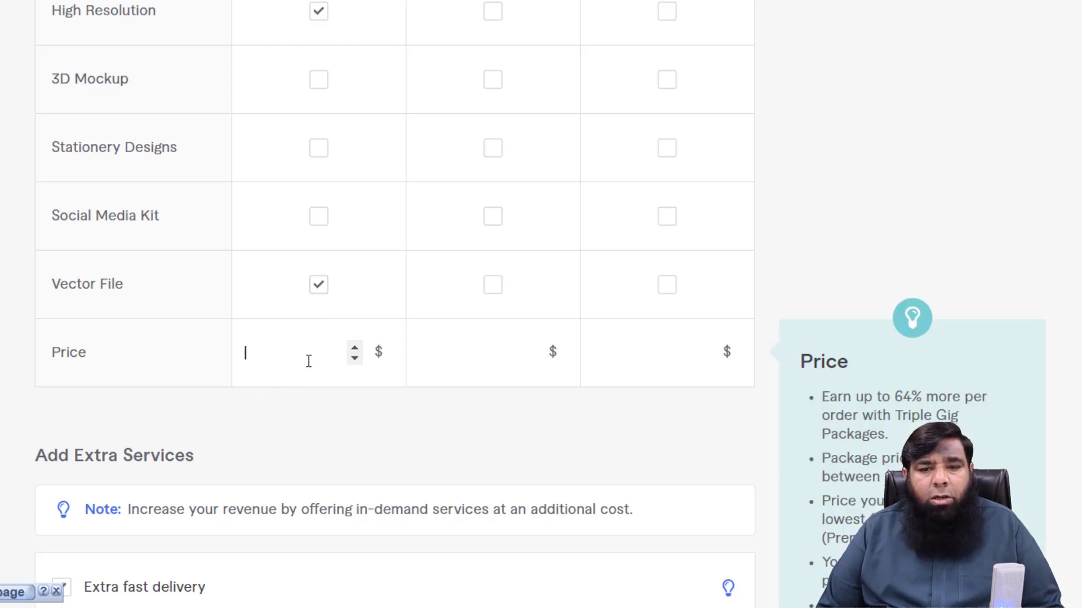
{"action": "left_click", "coordinate": [354, 349]}
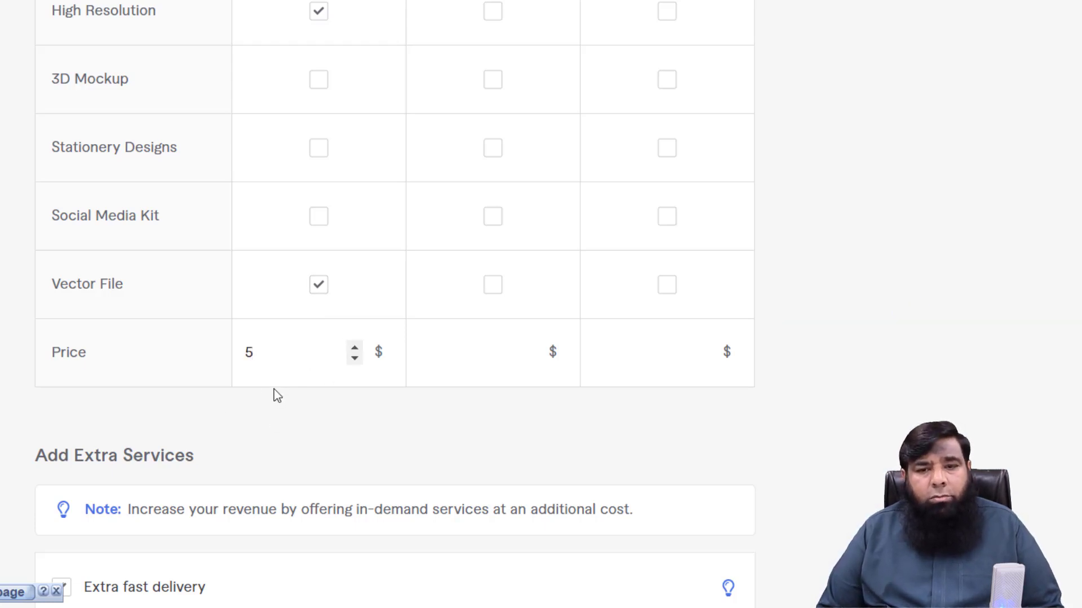
Describe the Standard package as "We will provide you modified logo with 5 samples".
{"action": "scroll", "coordinate": [272, 394], "scroll_direction": "up", "scroll_amount": 9}
{"action": "scroll", "coordinate": [272, 394], "scroll_direction": "up", "scroll_amount": 5}
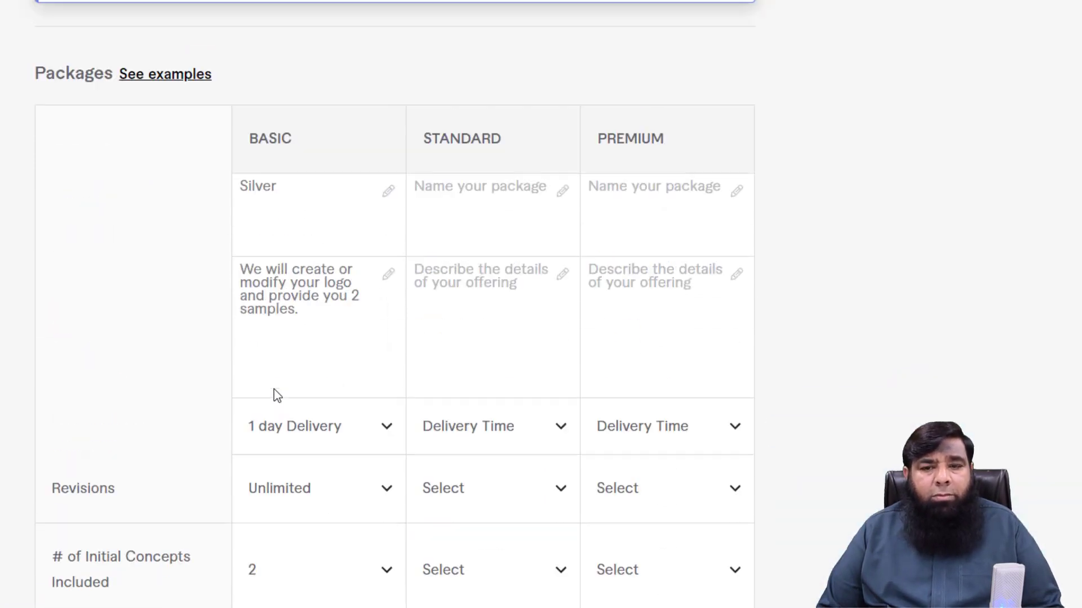
{"action": "left_click", "coordinate": [459, 273]}
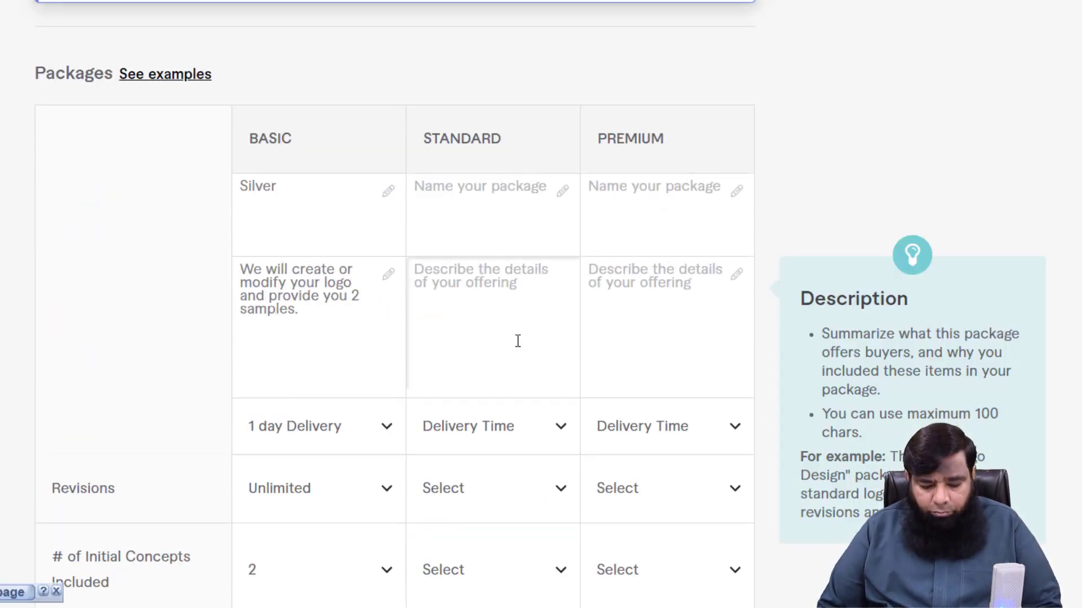
{"action": "type", "text": "We will provide you"}
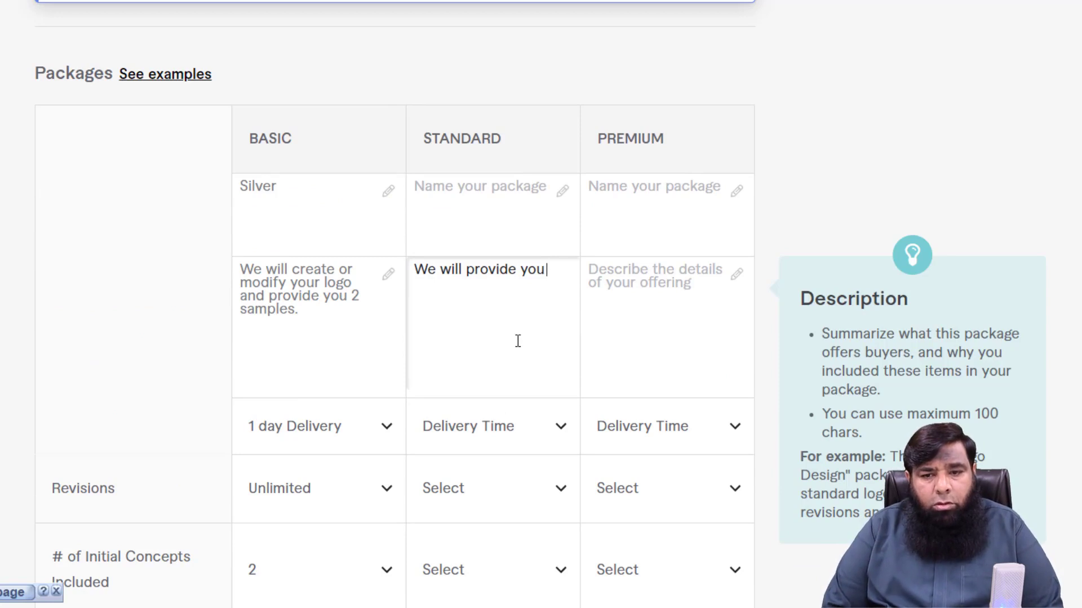
{"action": "type", "text": " modified logo with 5 samples"}
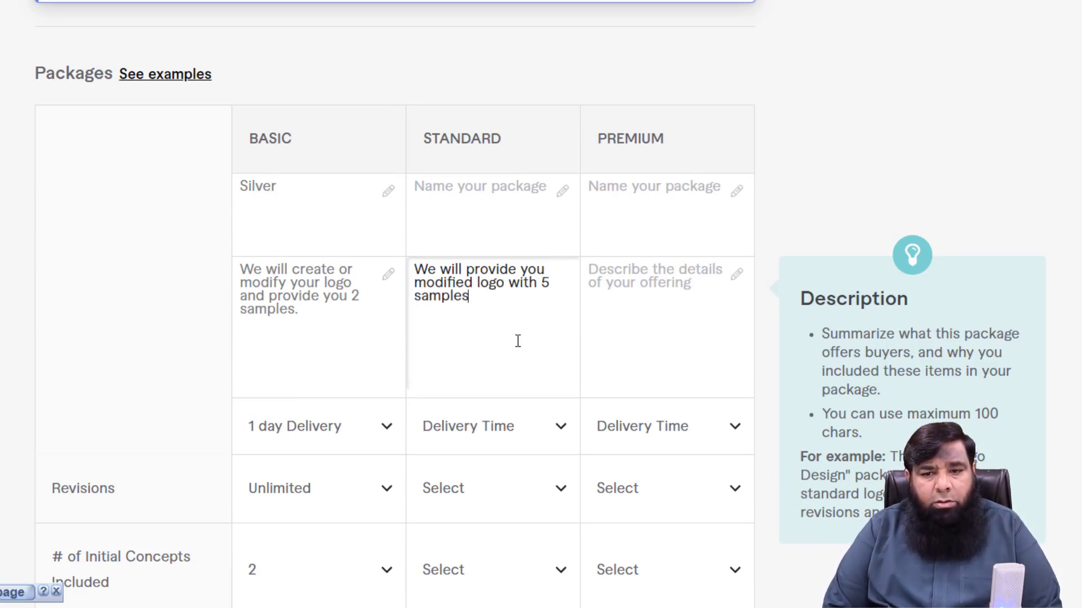
Set the Standard package's delivery time to 2 days.
{"action": "mouse_move", "coordinate": [541, 426]}
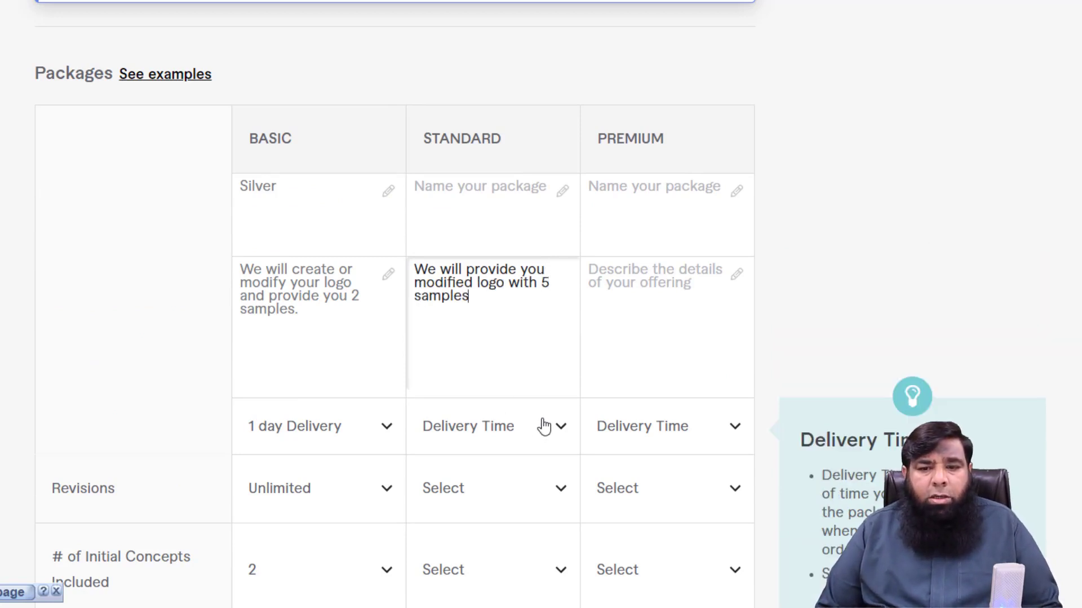
{"action": "scroll", "coordinate": [542, 417], "scroll_direction": "down", "scroll_amount": 5}
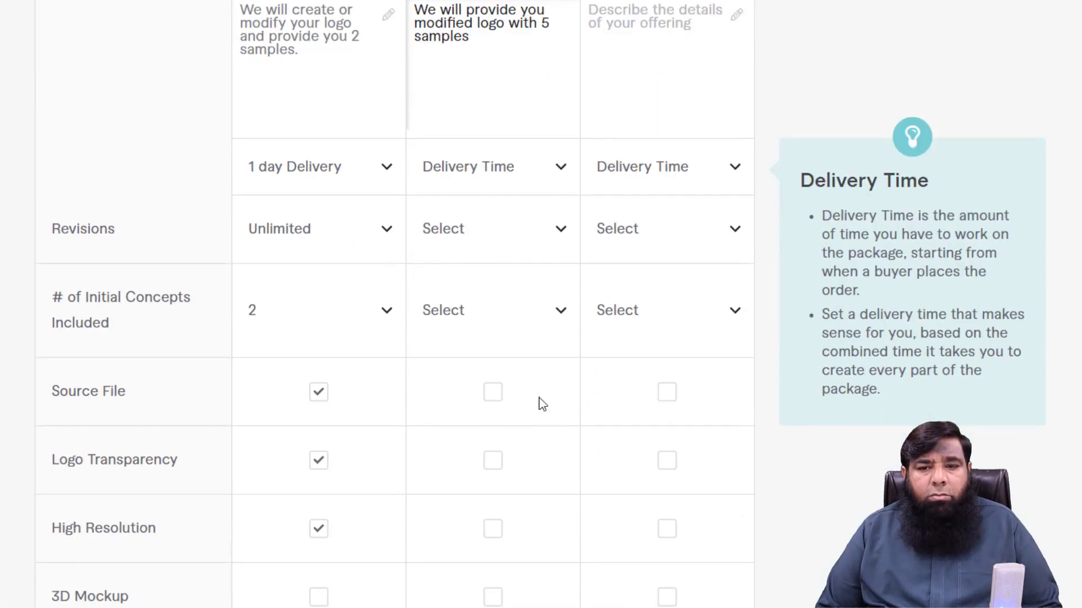
{"action": "left_click", "coordinate": [506, 184]}
{"action": "left_click", "coordinate": [475, 384]}
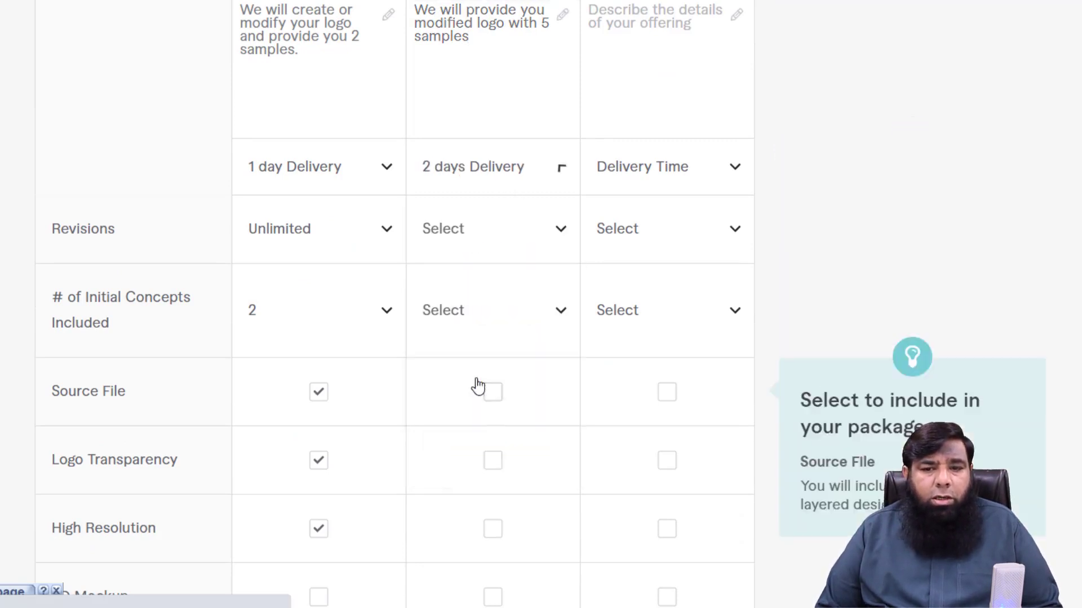
Set the Standard package to unlimited revisions and 3 initial concepts.
{"action": "left_click", "coordinate": [563, 231]}
{"action": "scroll", "coordinate": [484, 374], "scroll_direction": "down", "scroll_amount": 8}
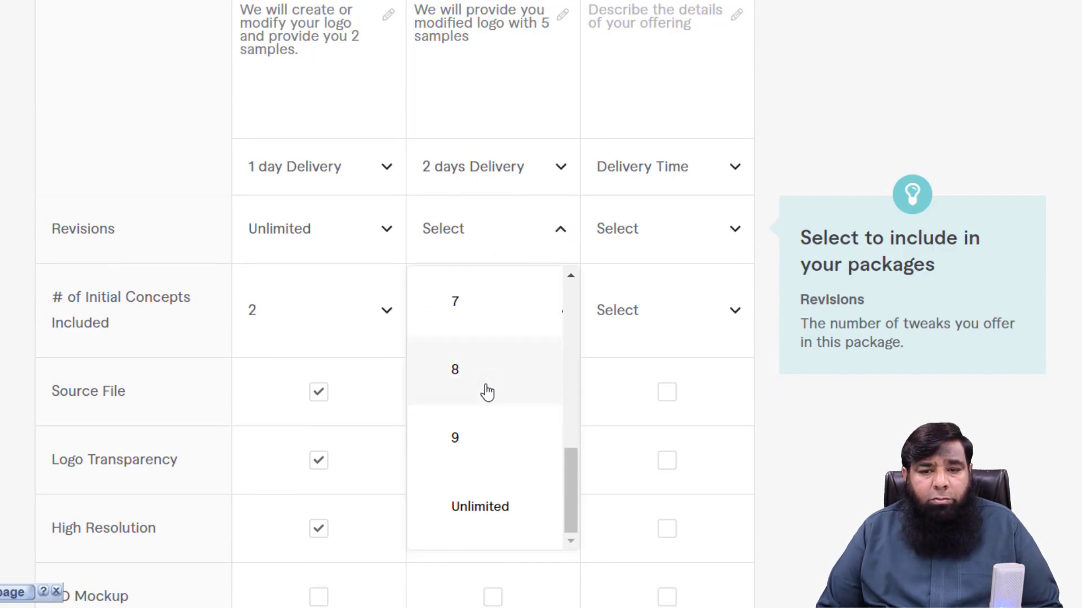
{"action": "left_click", "coordinate": [479, 507]}
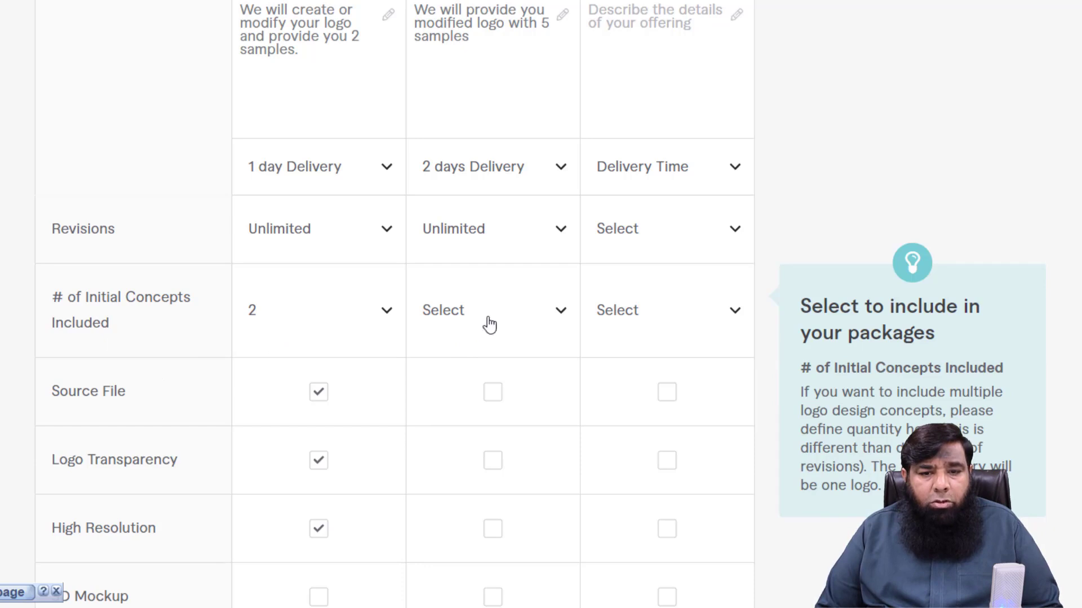
{"action": "left_click", "coordinate": [552, 315]}
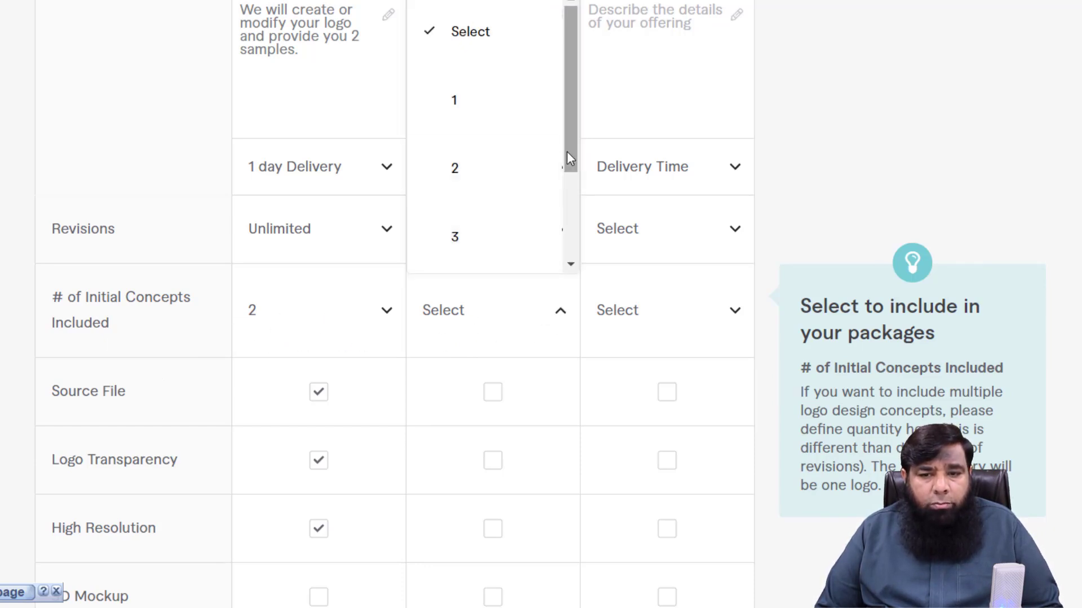
{"action": "scroll", "coordinate": [494, 210], "scroll_direction": "down", "scroll_amount": 1}
{"action": "left_click", "coordinate": [468, 222]}
Include source file, logo transparency, high resolution and vector file in the Standard package, and price it at $10.
{"action": "scroll", "coordinate": [473, 378], "scroll_direction": "down", "scroll_amount": 5}
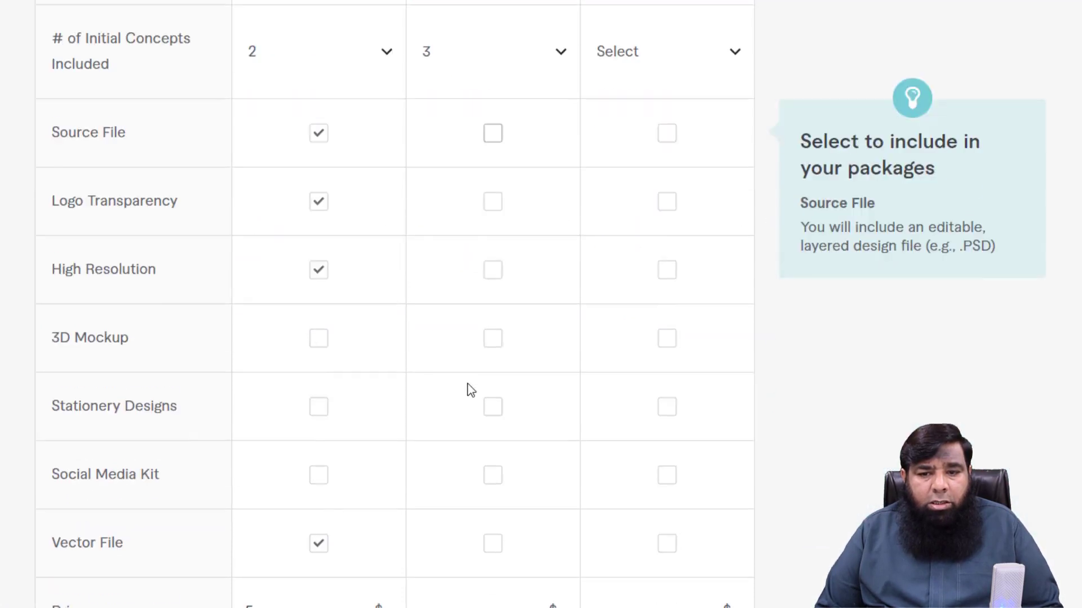
{"action": "left_click", "coordinate": [494, 135]}
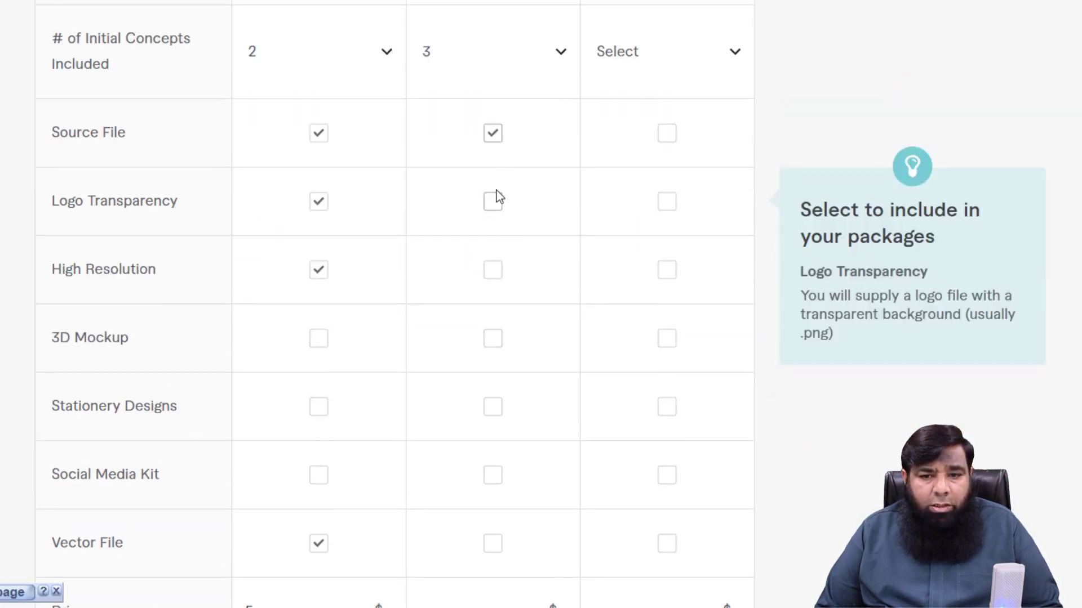
{"action": "left_click", "coordinate": [492, 202]}
{"action": "left_click", "coordinate": [492, 270]}
{"action": "left_click", "coordinate": [493, 542]}
{"action": "scroll", "coordinate": [492, 543], "scroll_direction": "down", "scroll_amount": 5}
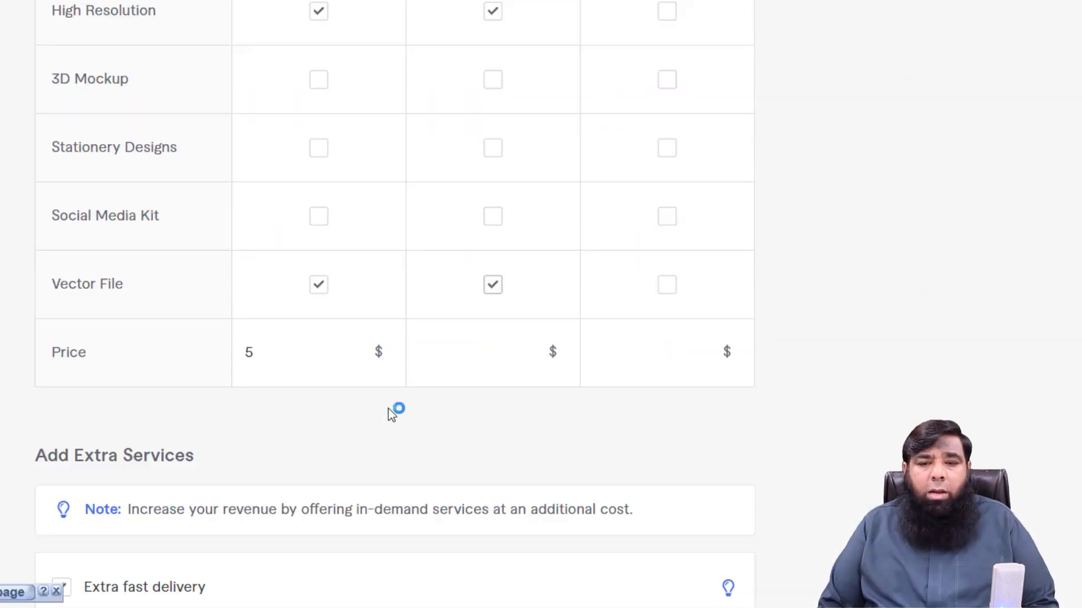
{"action": "left_click", "coordinate": [529, 347]}
{"action": "left_click", "coordinate": [529, 348]}
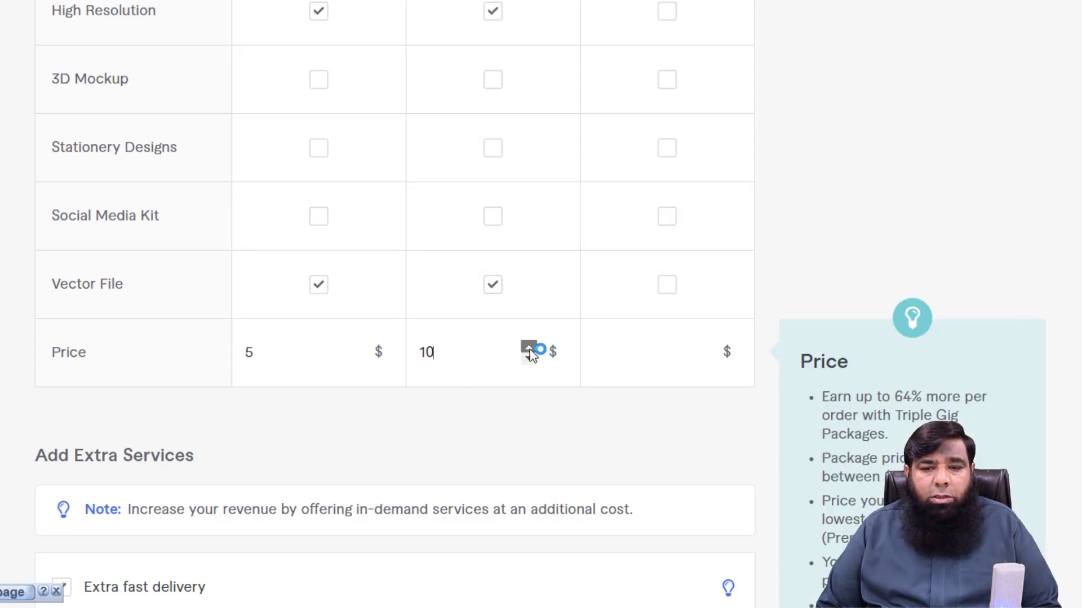
Name the Standard package "Gold" and the Premium package "Diamond".
{"action": "scroll", "coordinate": [500, 364], "scroll_direction": "up", "scroll_amount": 14}
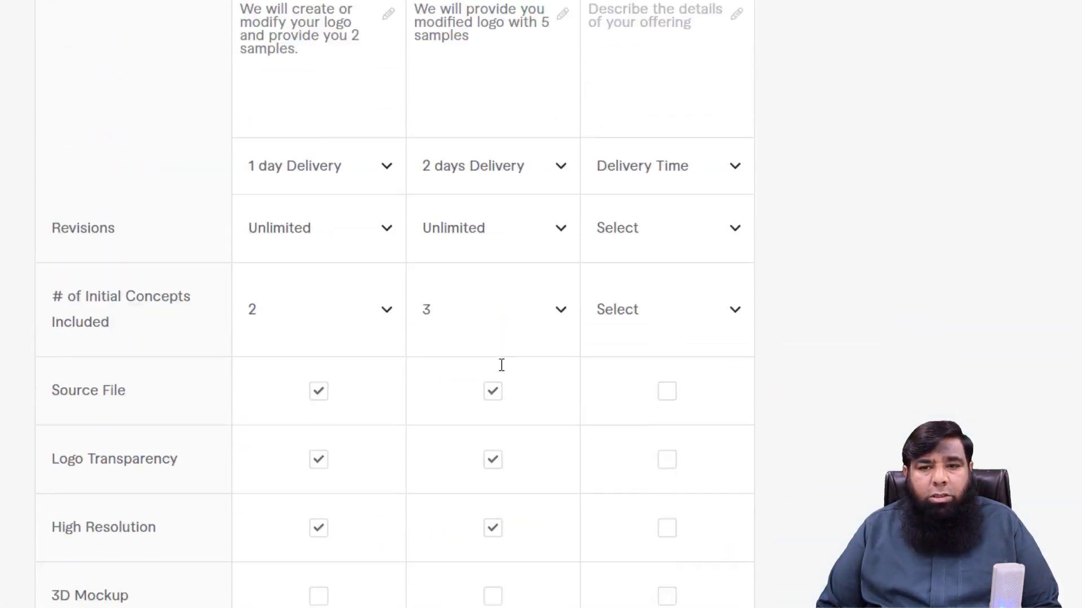
{"action": "left_click", "coordinate": [479, 201]}
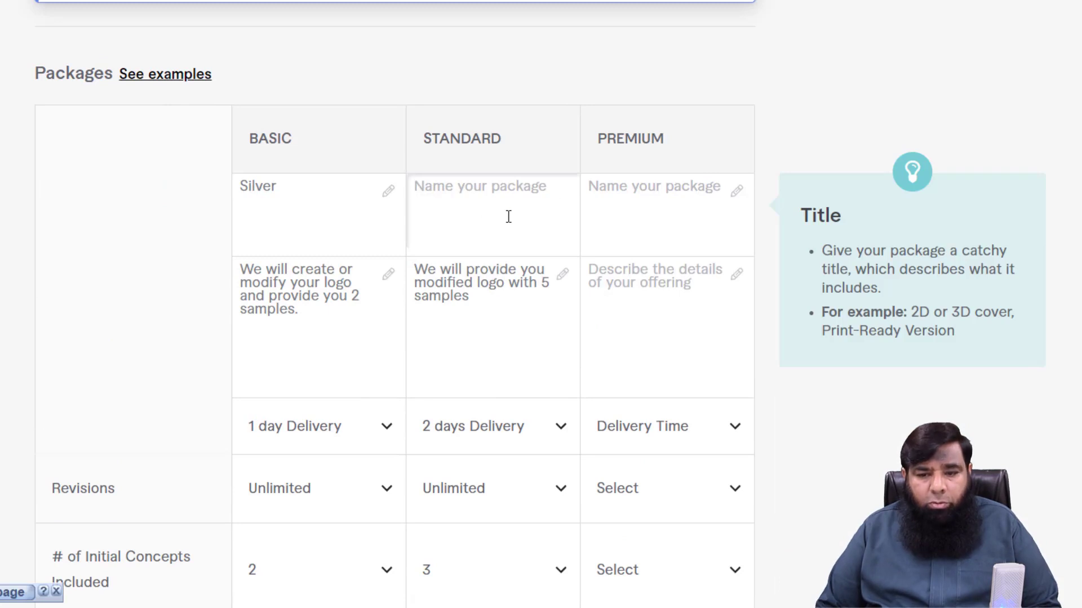
{"action": "type", "text": "Gold"}
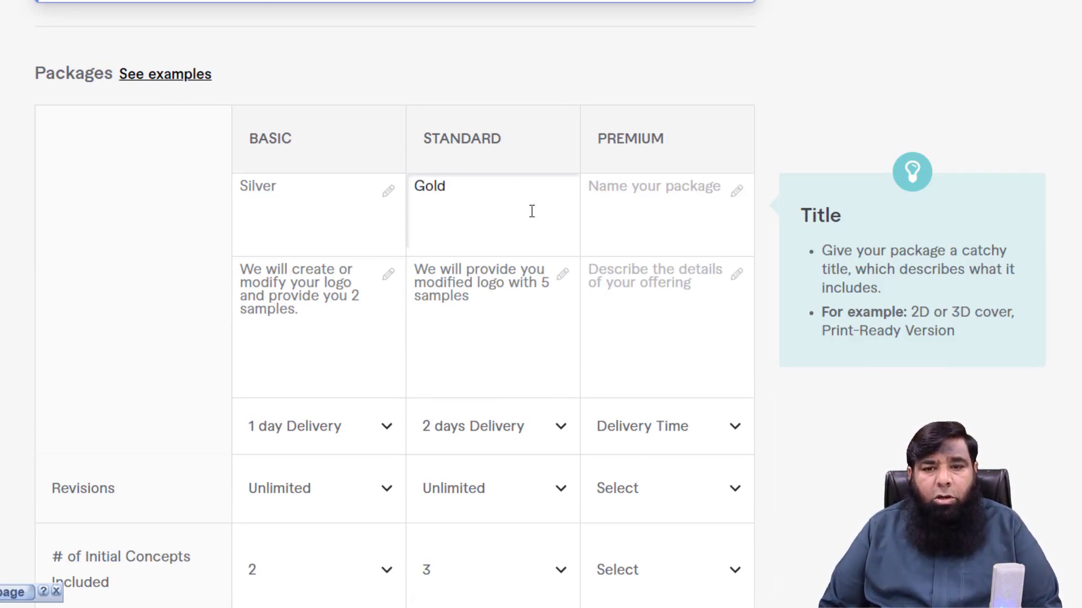
{"action": "left_click", "coordinate": [676, 187]}
{"action": "type", "text": "Di"}
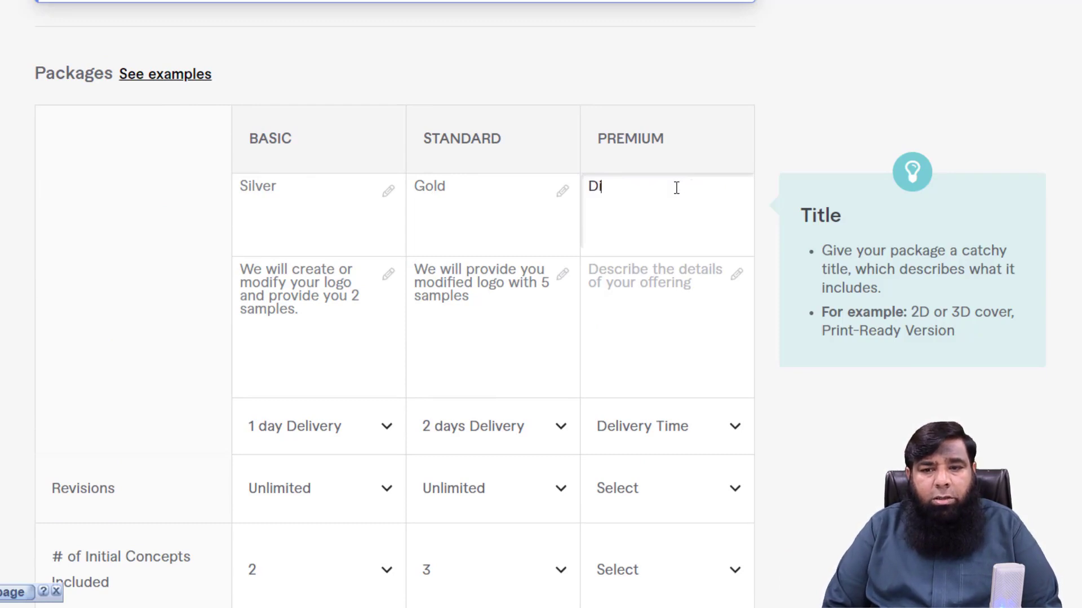
{"action": "type", "text": "amond"}
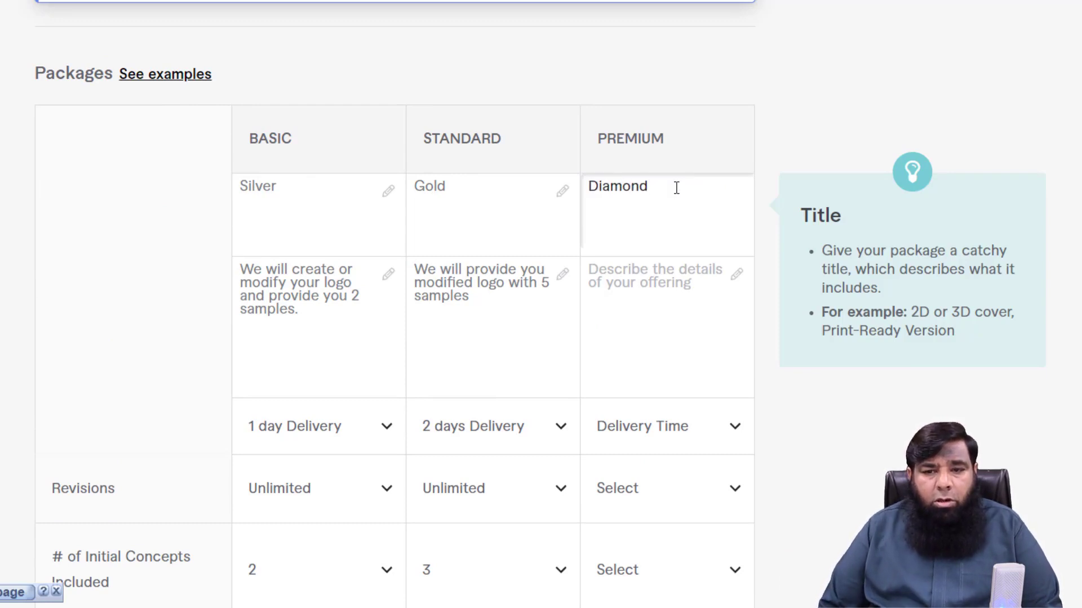
Describe the Premium package as "We will provide your modified logo with high resolution with 10 samples.".
{"action": "left_click", "coordinate": [635, 277]}
{"action": "type", "text": "We will"}
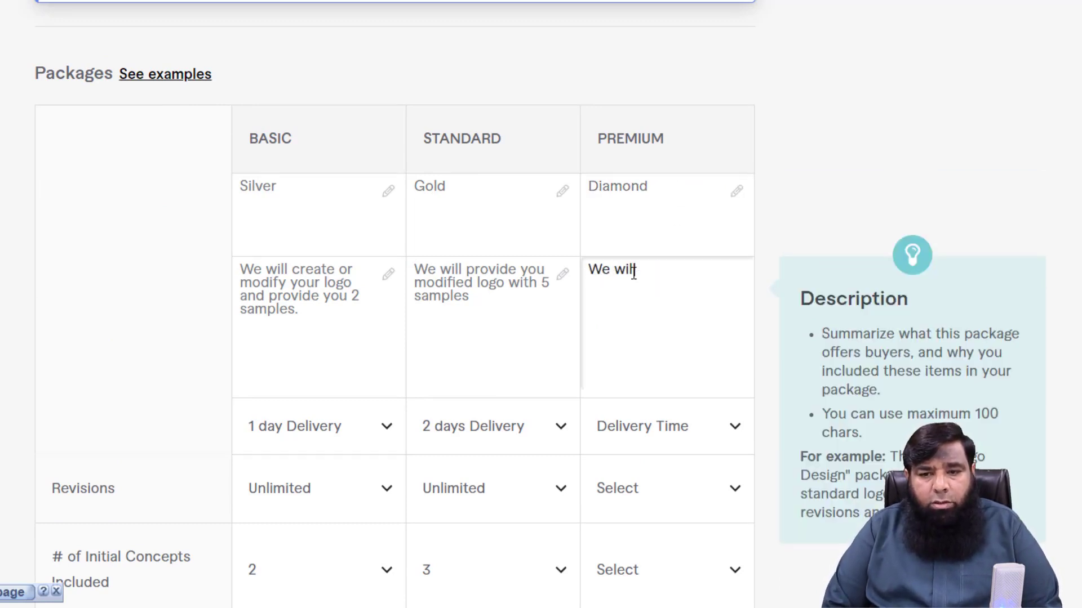
{"action": "type", "text": " provide your modified logo with"}
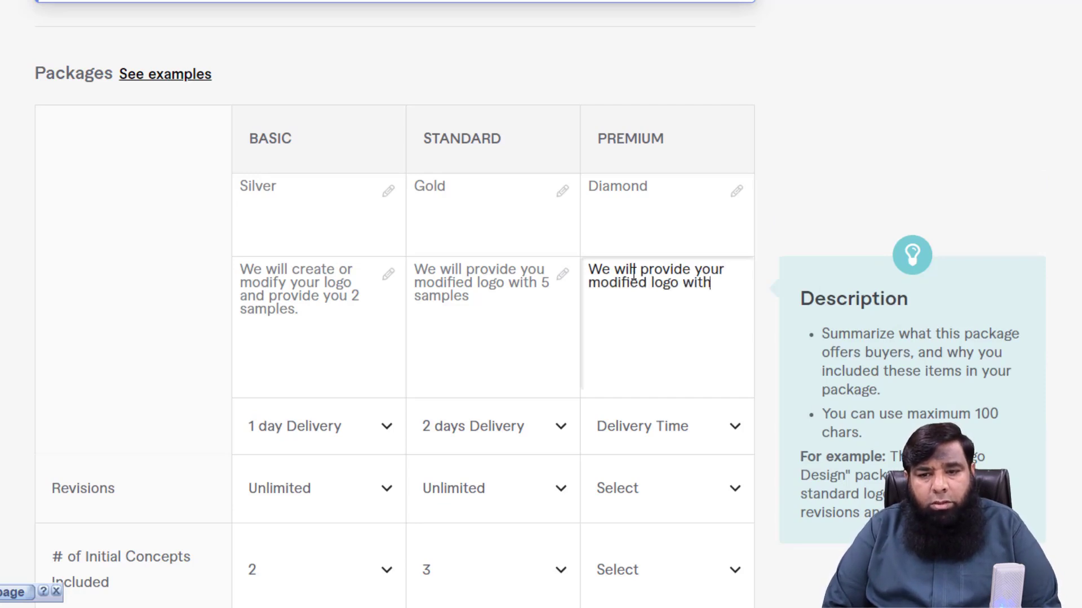
{"action": "type", "text": " high resolation "}
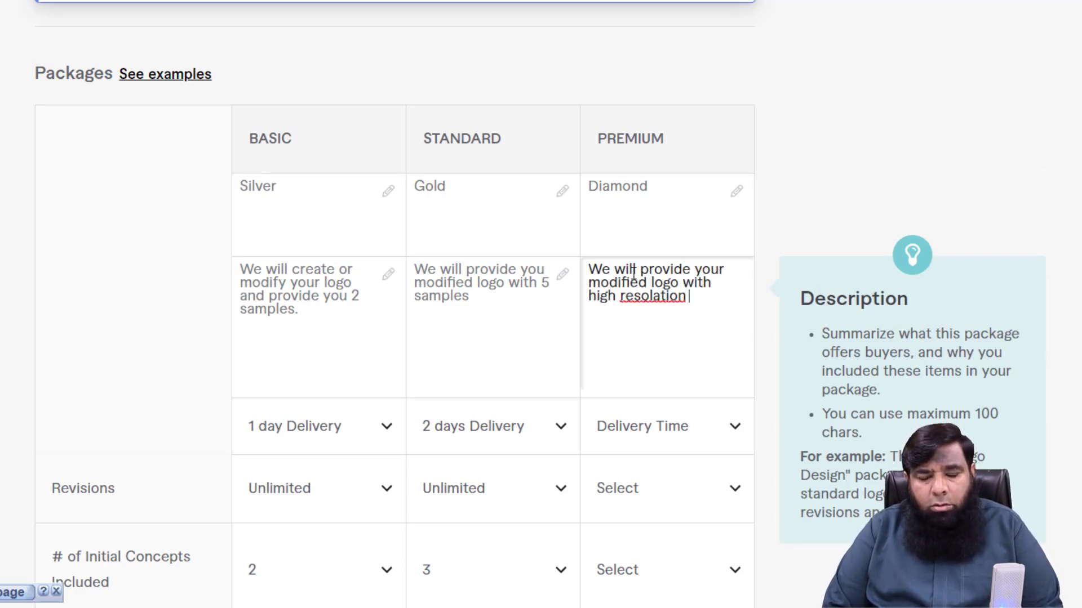
{"action": "type", "text": "with 10 samples."}
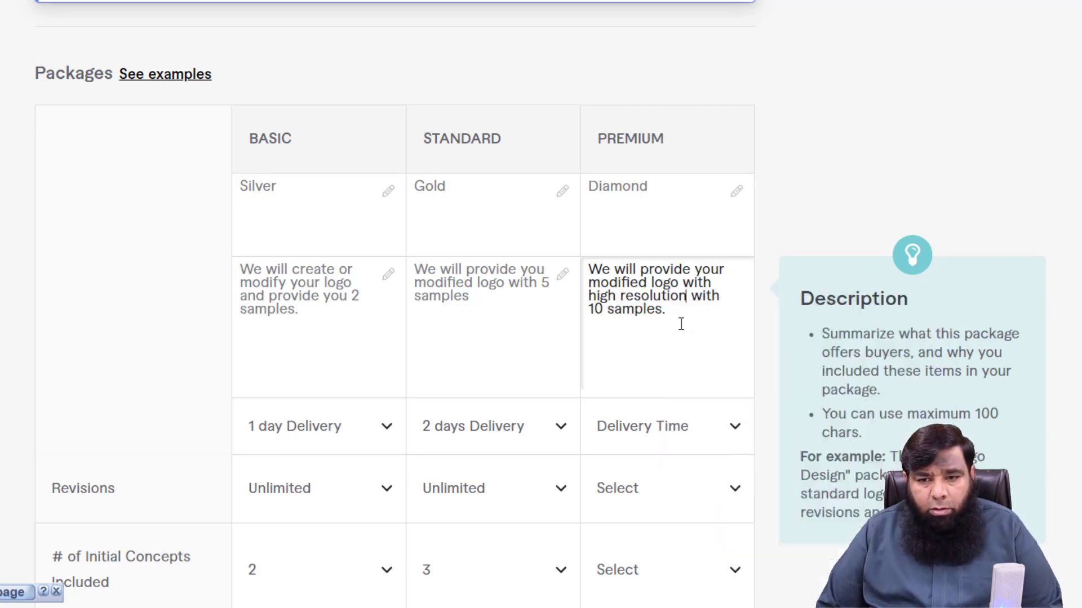
Set the Premium package to 3 days delivery with unlimited revisions.
{"action": "scroll", "coordinate": [671, 293], "scroll_direction": "down", "scroll_amount": 5}
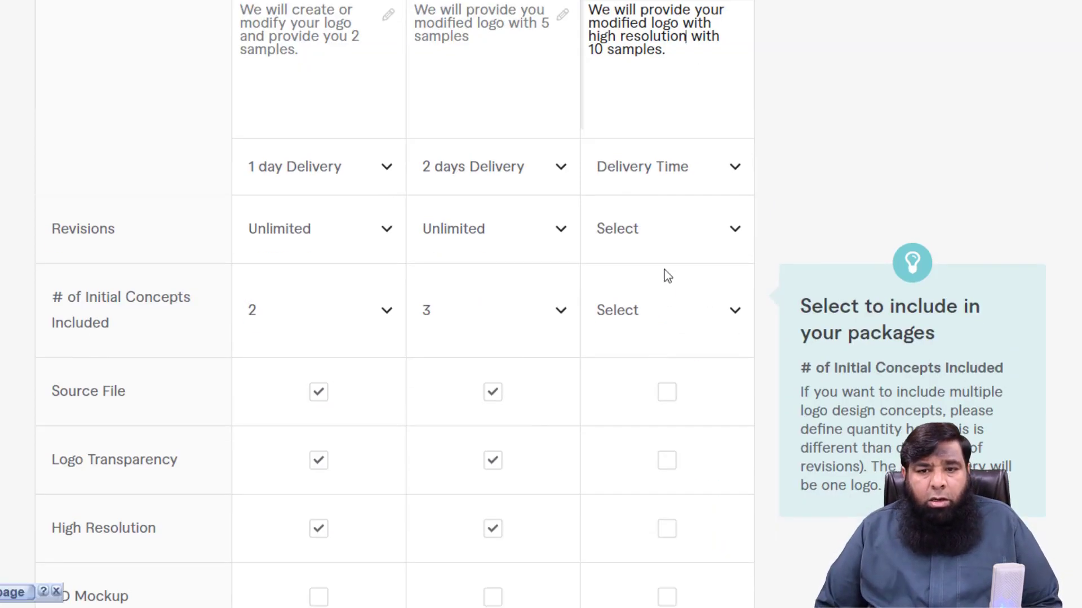
{"action": "left_click", "coordinate": [734, 180]}
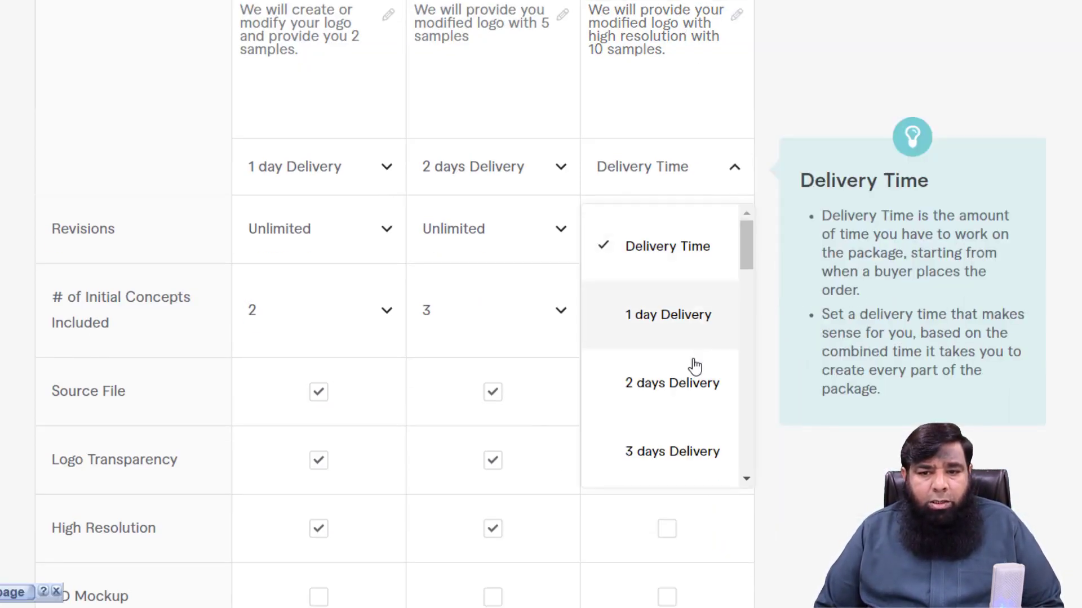
{"action": "left_click", "coordinate": [652, 454]}
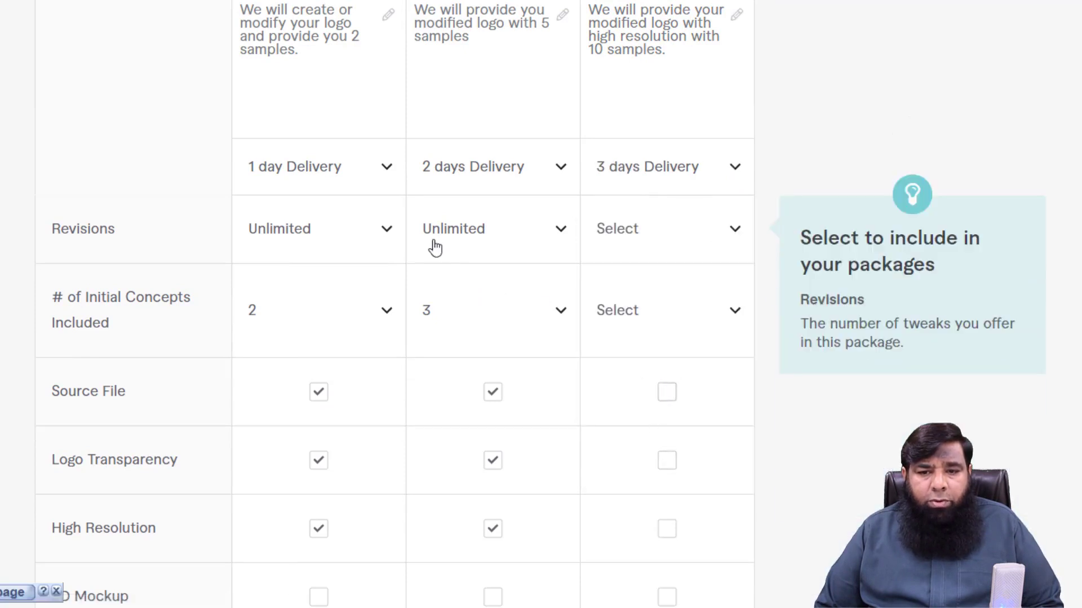
{"action": "left_click", "coordinate": [731, 236]}
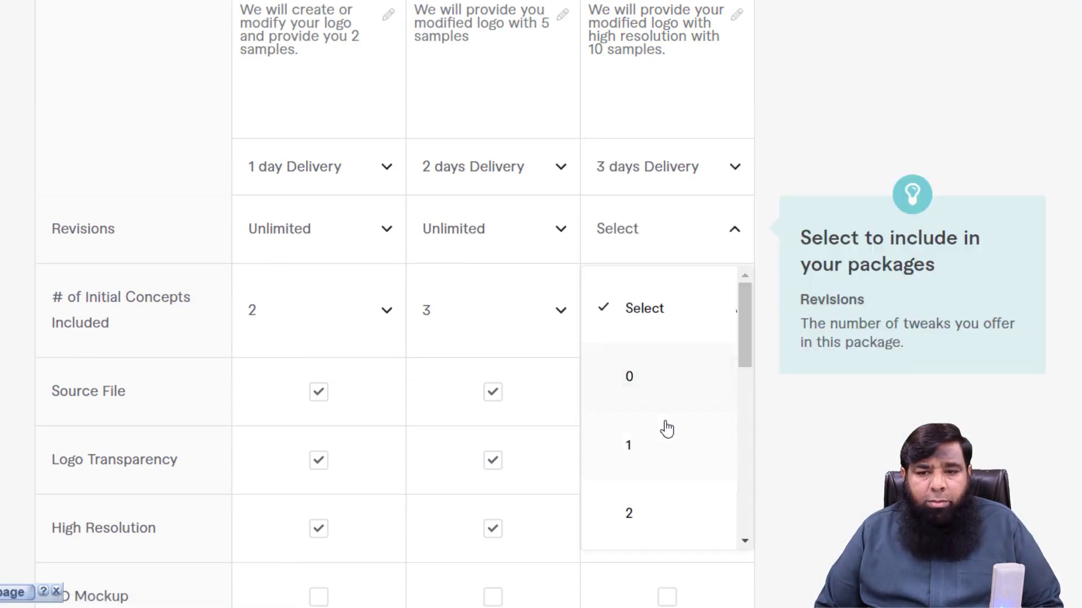
{"action": "scroll", "coordinate": [665, 428], "scroll_direction": "down", "scroll_amount": 5}
{"action": "left_click", "coordinate": [662, 514]}
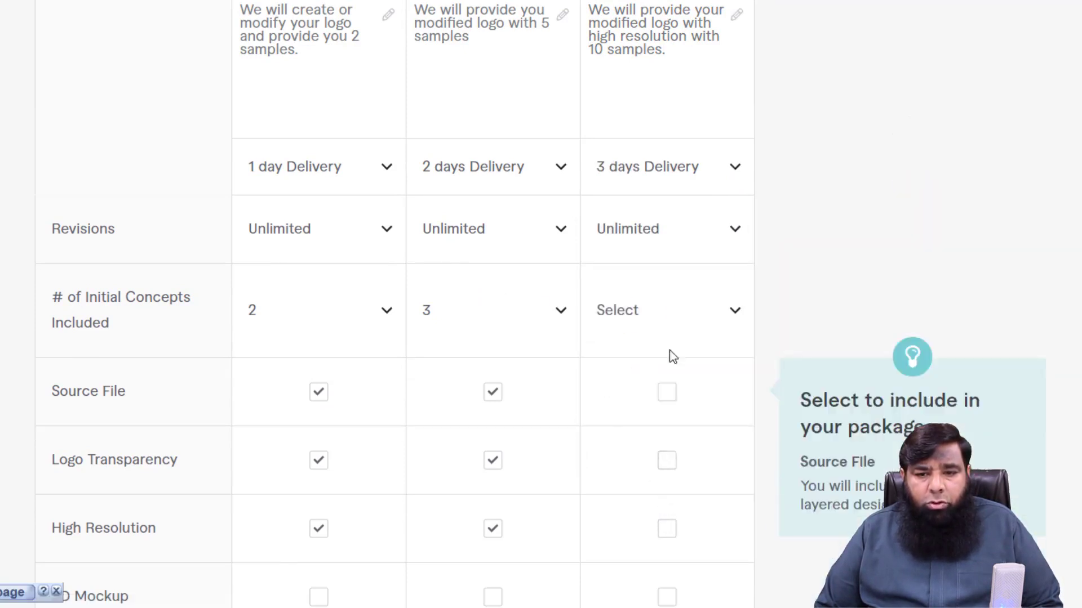
Set the number of initial concepts included in the Premium package to 5.
{"action": "left_click", "coordinate": [734, 316]}
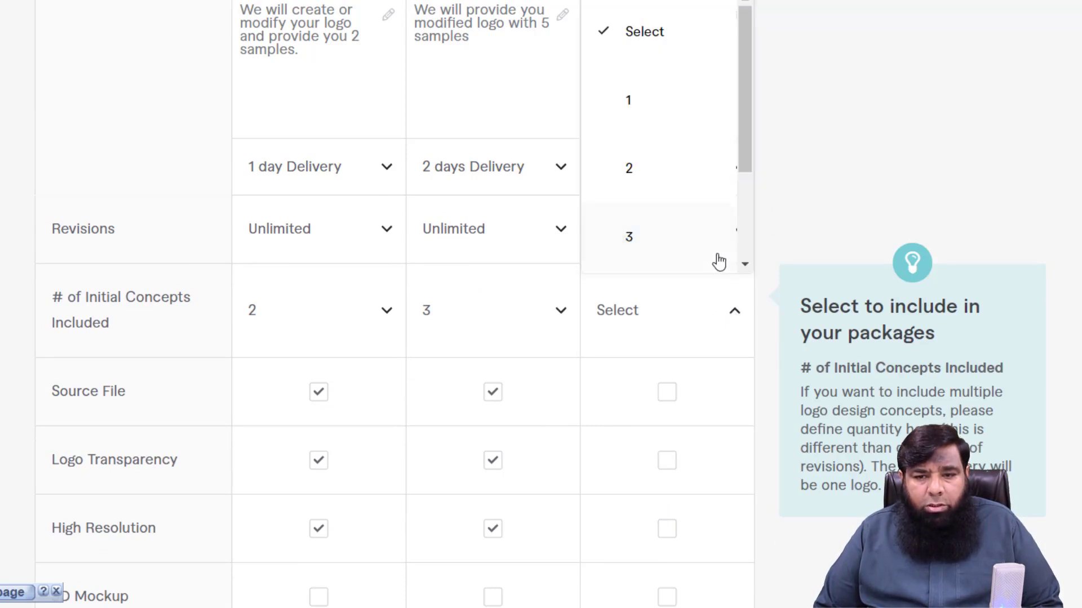
{"action": "scroll", "coordinate": [637, 245], "scroll_direction": "down", "scroll_amount": 2}
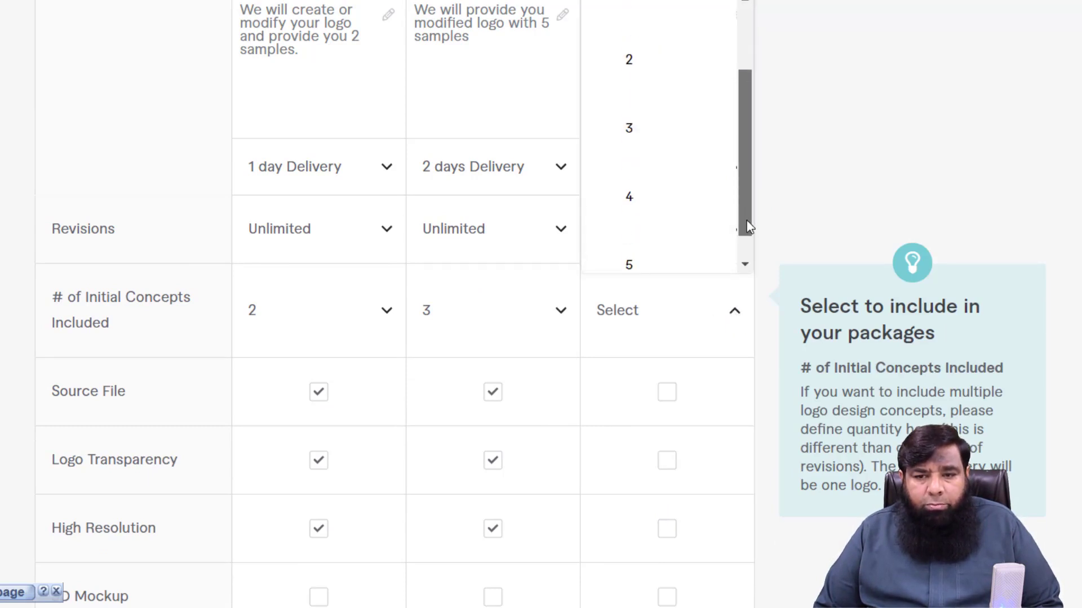
{"action": "left_click", "coordinate": [631, 267]}
Include source file, logo transparency, high resolution, 3D mockup, stationery designs and vector file in the Premium package.
{"action": "scroll", "coordinate": [633, 338], "scroll_direction": "down", "scroll_amount": 9}
{"action": "scroll", "coordinate": [632, 336], "scroll_direction": "up", "scroll_amount": 5}
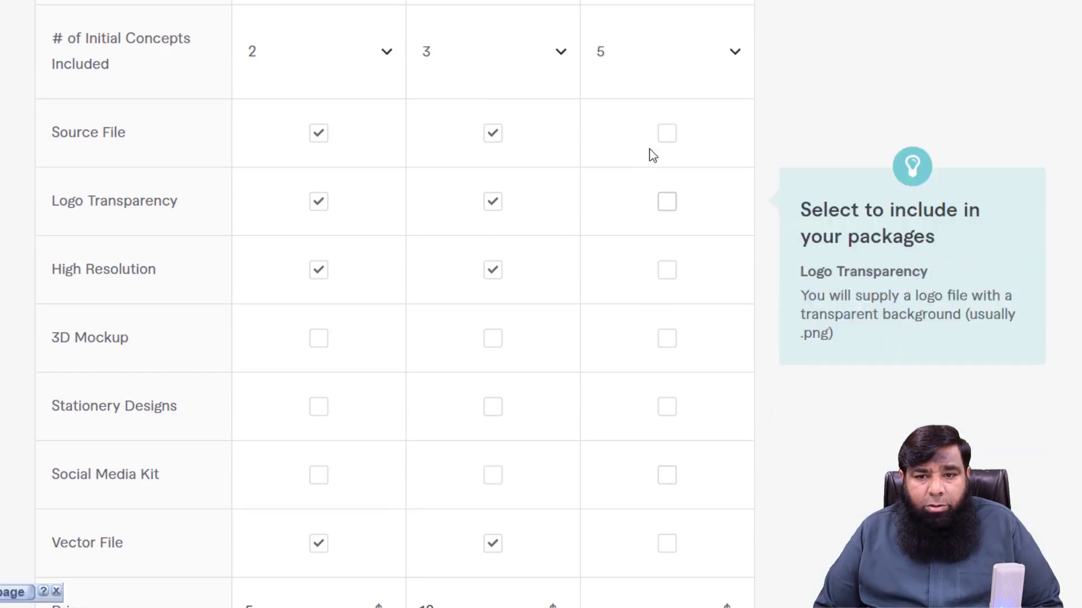
{"action": "left_click", "coordinate": [667, 134]}
{"action": "left_click", "coordinate": [666, 203]}
{"action": "left_click", "coordinate": [666, 272]}
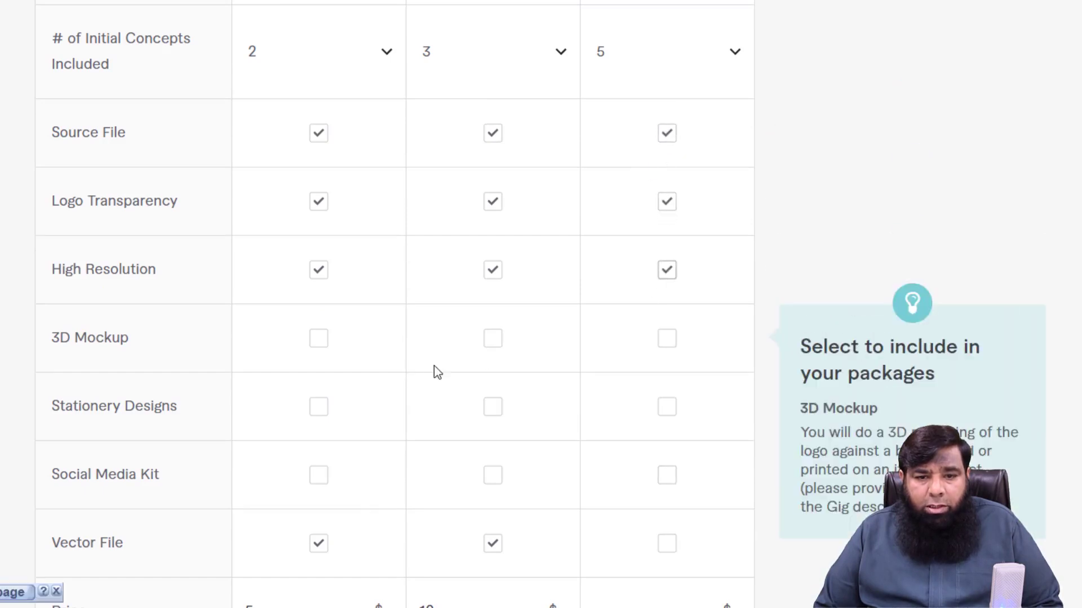
{"action": "left_click", "coordinate": [667, 339]}
{"action": "scroll", "coordinate": [618, 387], "scroll_direction": "down", "scroll_amount": 5}
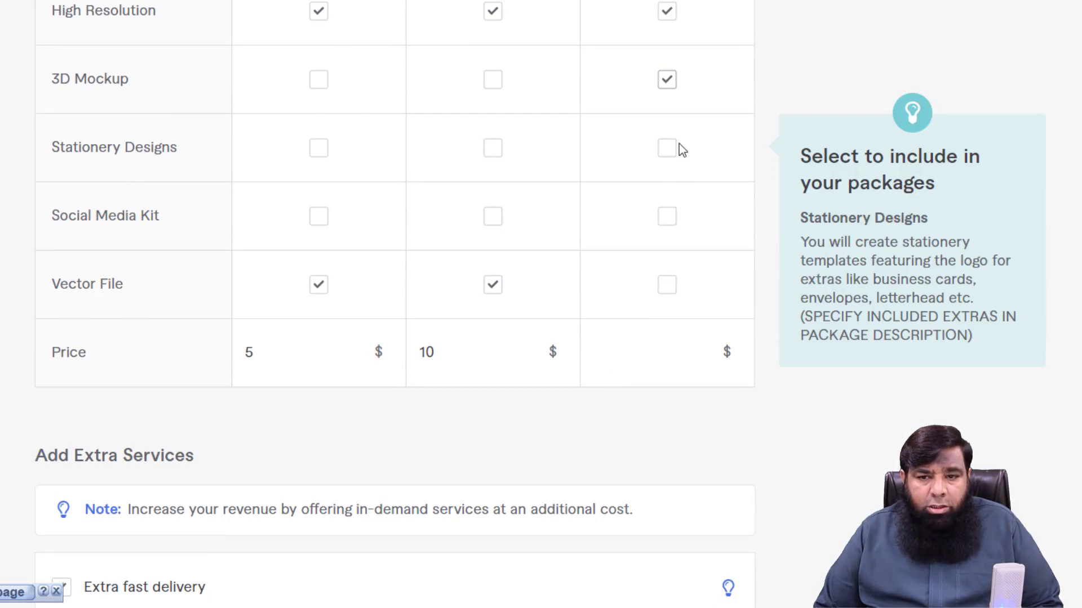
{"action": "left_click", "coordinate": [667, 150]}
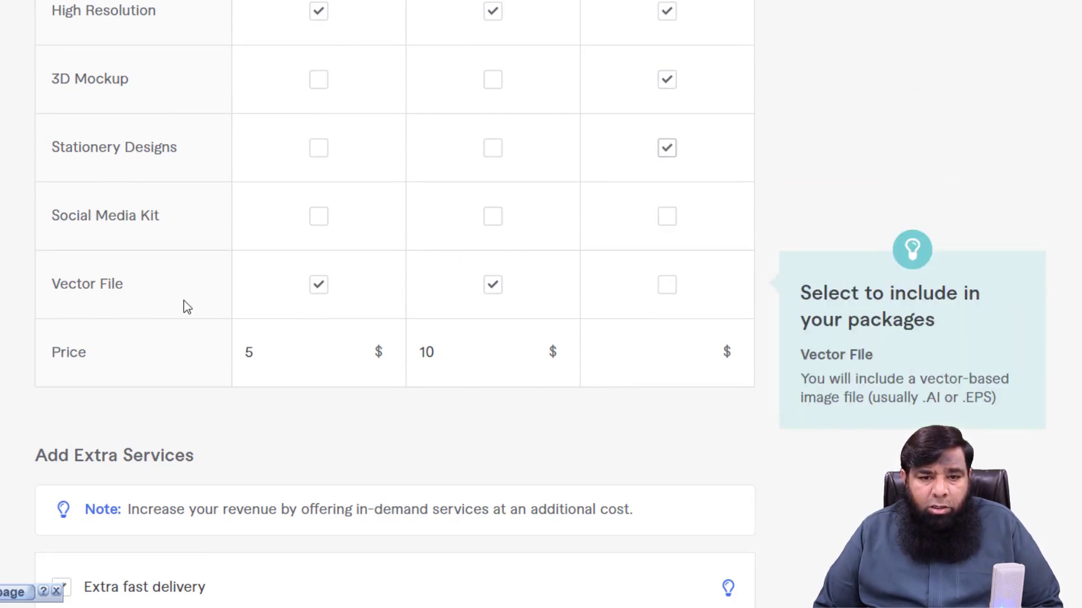
{"action": "left_click", "coordinate": [665, 286]}
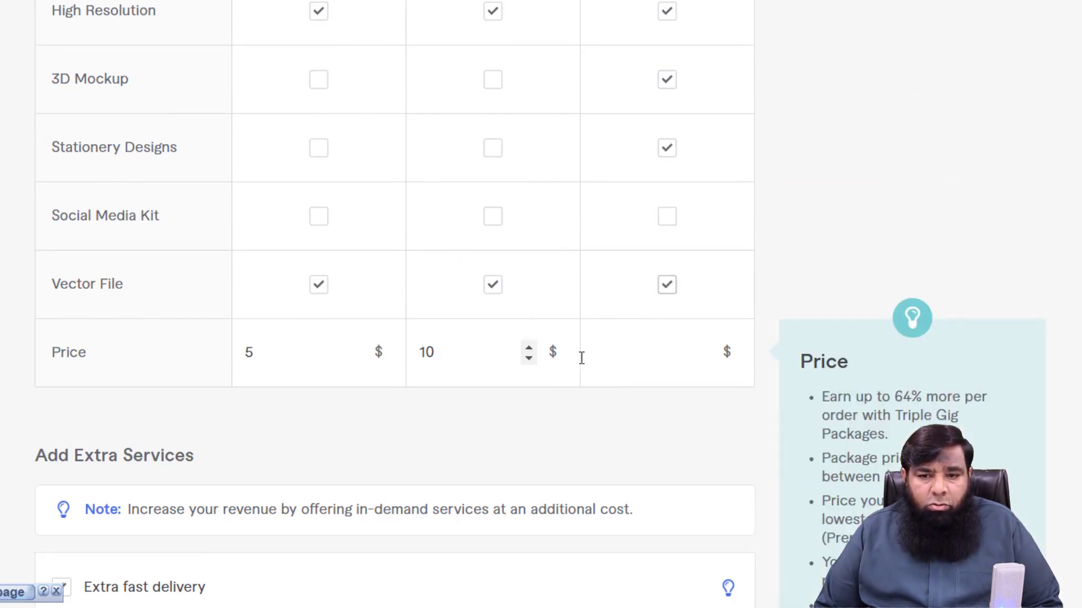
Set the Premium package's price to $20.
{"action": "left_click", "coordinate": [703, 348]}
{"action": "left_click", "coordinate": [703, 348]}
{"action": "left_click", "coordinate": [703, 348]}
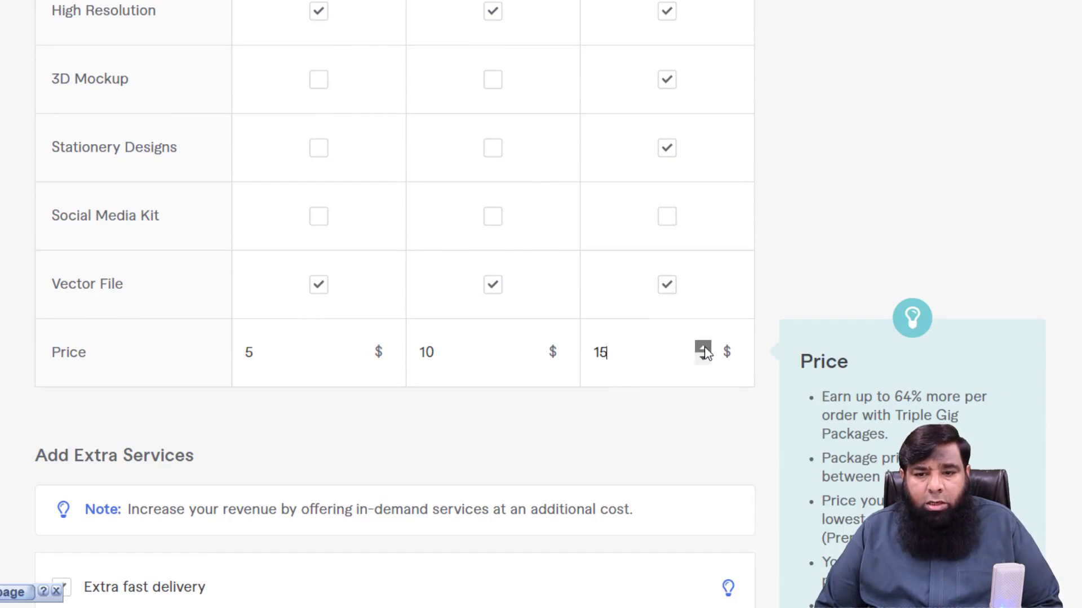
{"action": "left_click", "coordinate": [703, 349]}
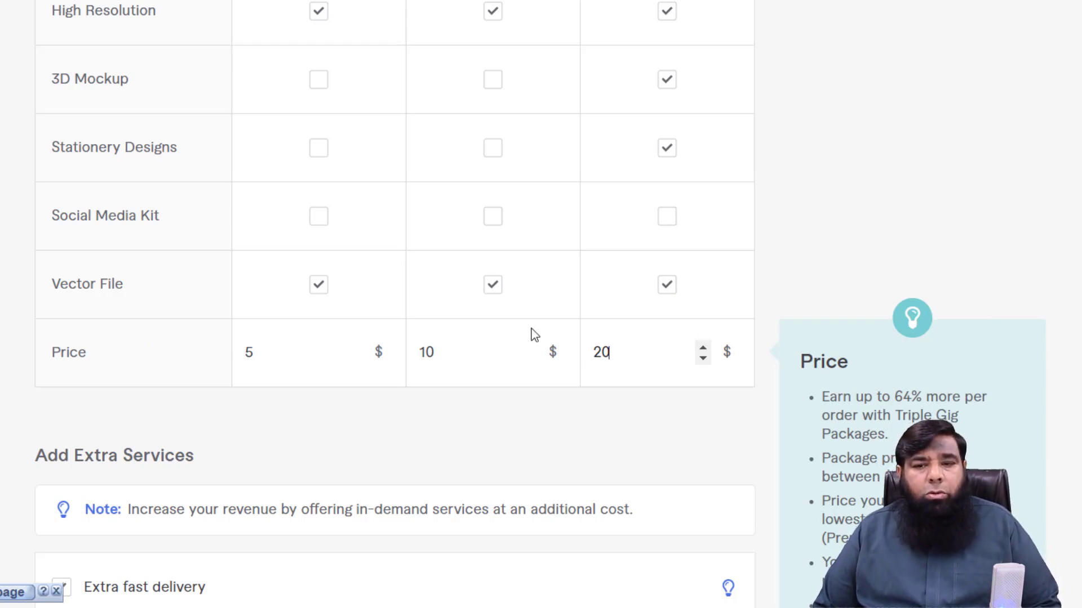
Try to save the pricing page with the preselected extra services left blank.
{"action": "scroll", "coordinate": [530, 338], "scroll_direction": "down", "scroll_amount": 4}
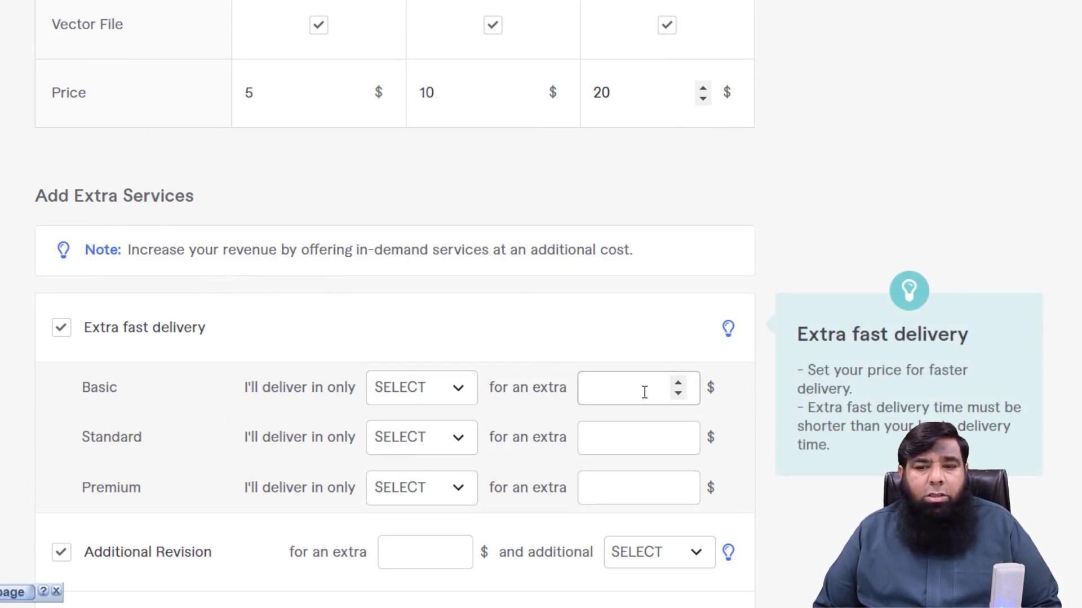
{"action": "scroll", "coordinate": [448, 363], "scroll_direction": "down", "scroll_amount": 5}
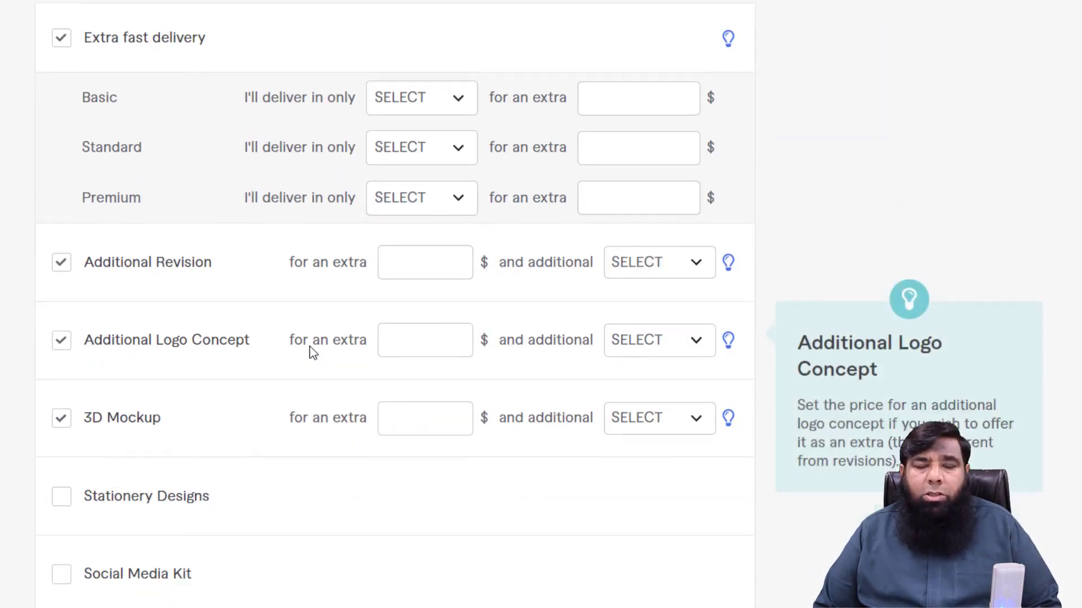
{"action": "scroll", "coordinate": [309, 350], "scroll_direction": "down", "scroll_amount": 9}
{"action": "left_click", "coordinate": [676, 278]}
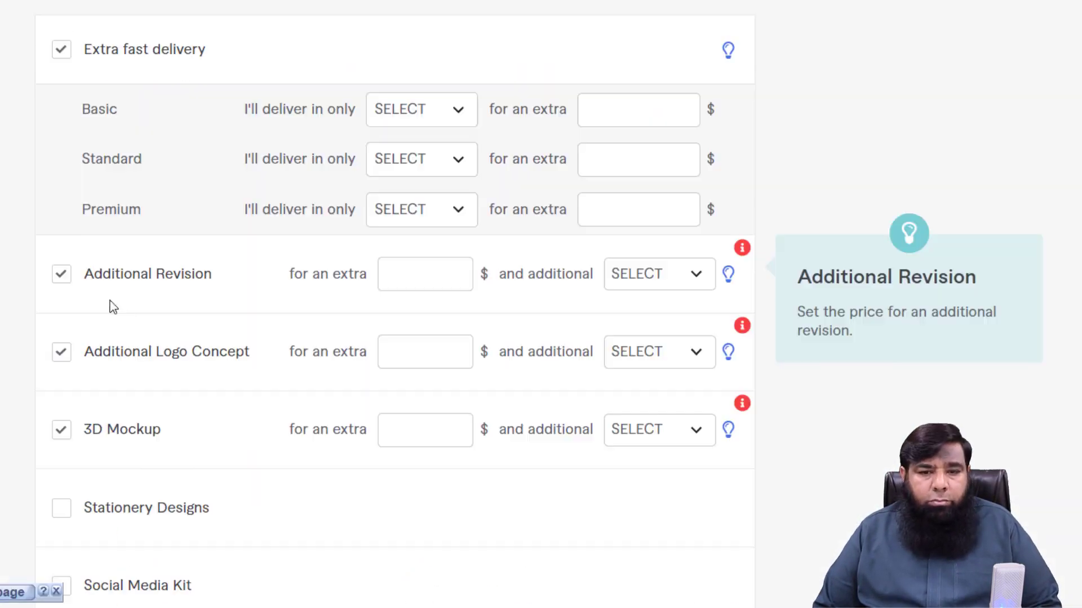
Remove Additional Revision, Additional Logo Concept and 3D Mockup from the gig's extra services.
{"action": "left_click", "coordinate": [61, 281]}
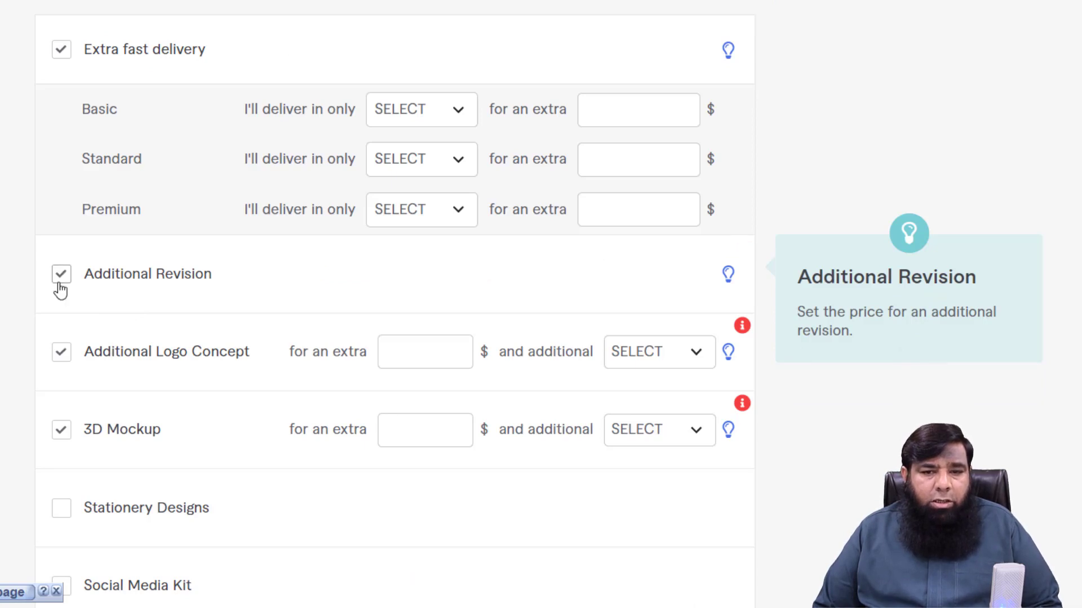
{"action": "left_click", "coordinate": [61, 354]}
{"action": "left_click", "coordinate": [61, 431]}
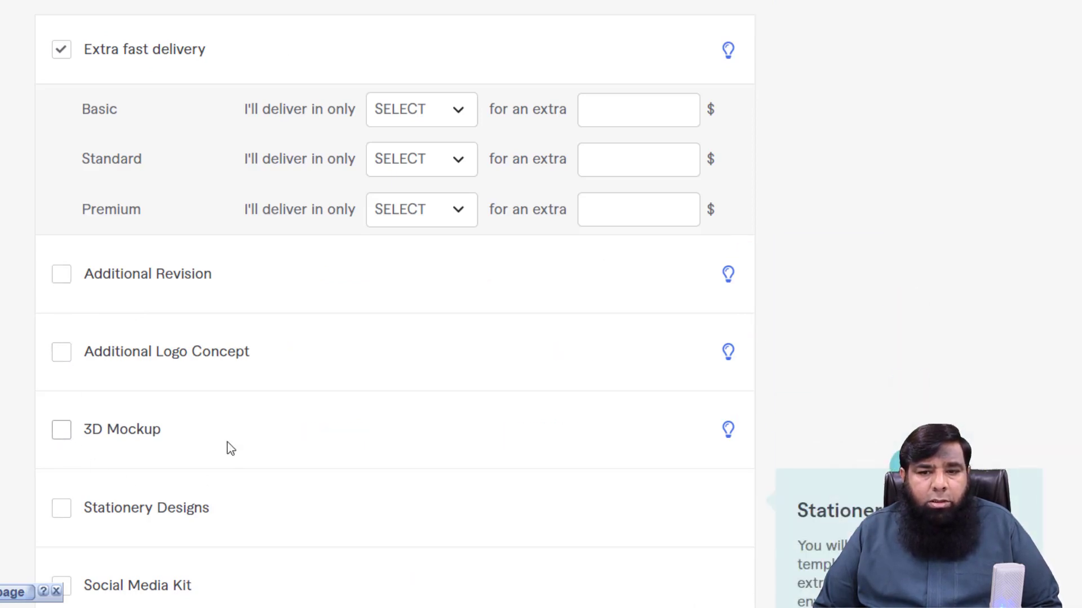
Save the pricing page and continue to the gig description.
{"action": "scroll", "coordinate": [253, 415], "scroll_direction": "down", "scroll_amount": 5}
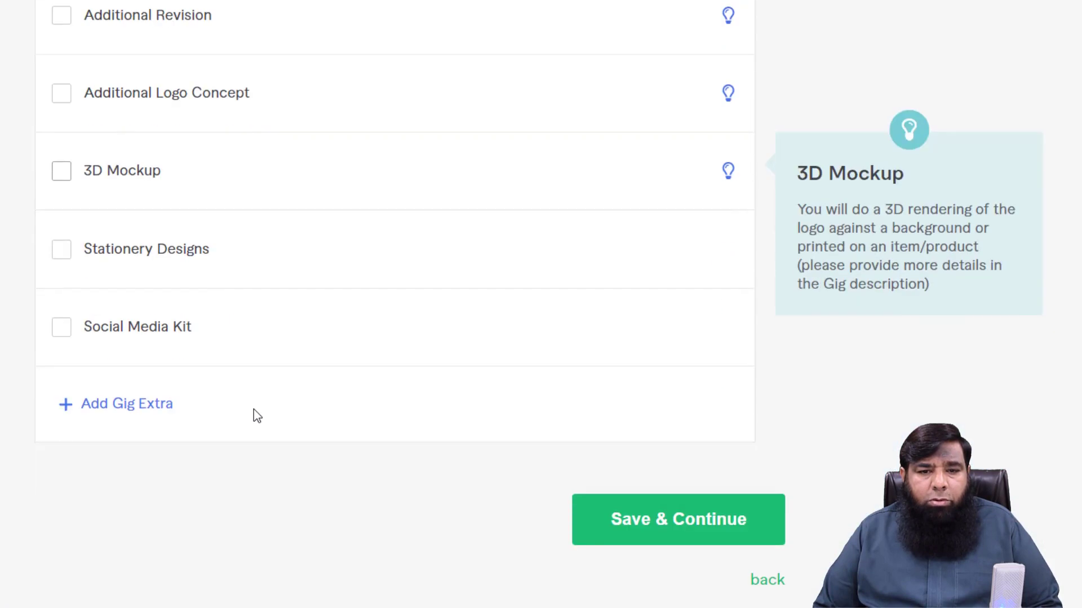
{"action": "left_click", "coordinate": [690, 530]}
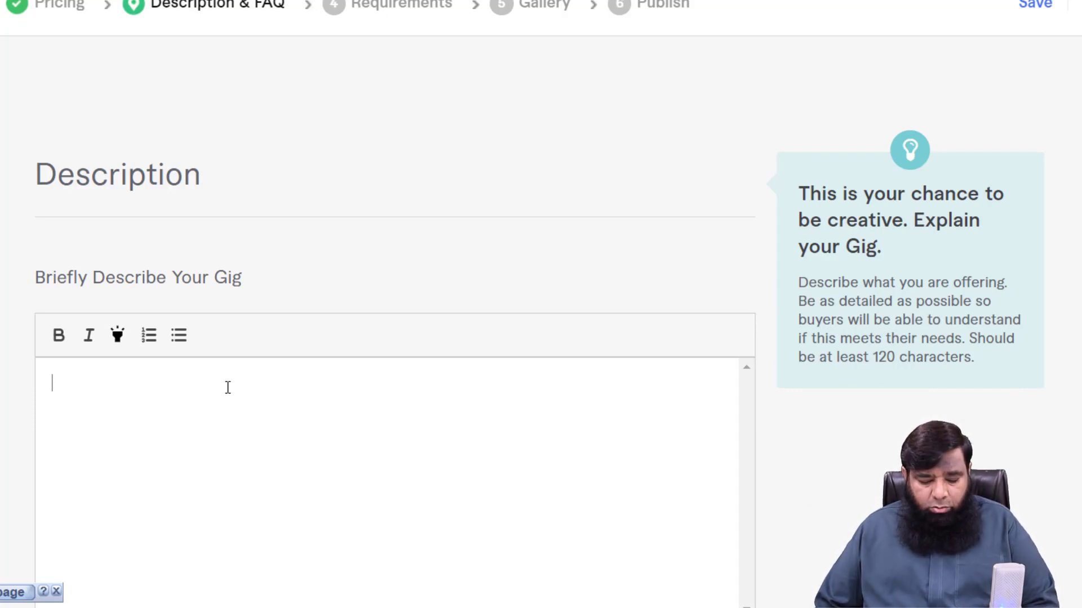
Paste the prepared logo redesign text as the gig description and review it from start to end.
{"action": "key", "text": "ctrl+v"}
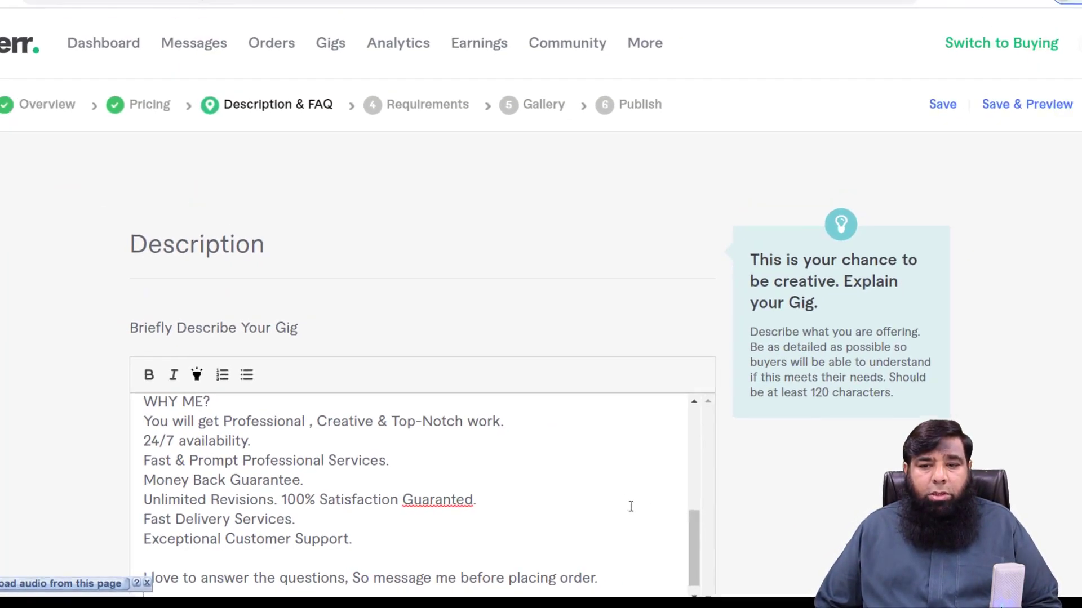
{"action": "scroll", "coordinate": [694, 506], "scroll_direction": "down", "scroll_amount": 1}
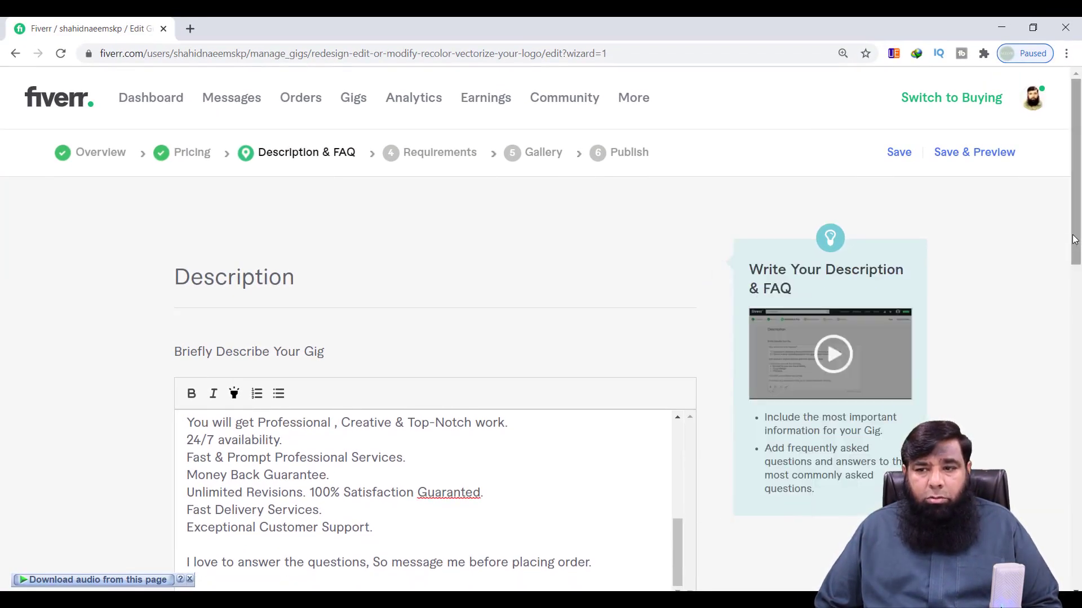
{"action": "scroll", "coordinate": [1073, 240], "scroll_direction": "down", "scroll_amount": 5}
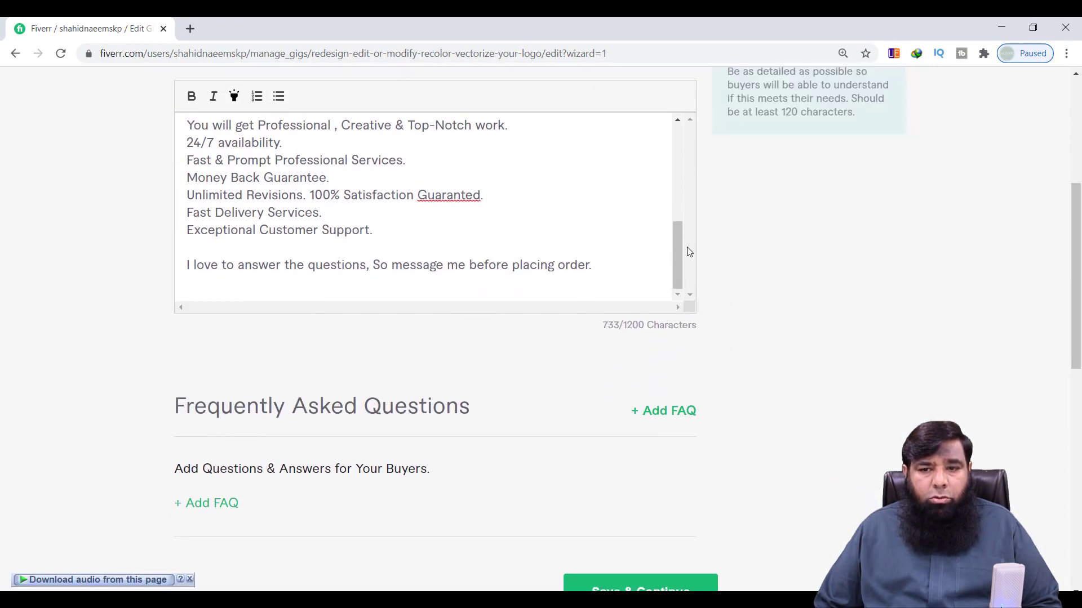
{"action": "left_click_drag", "start_coordinate": [677, 243], "coordinate": [668, 163]}
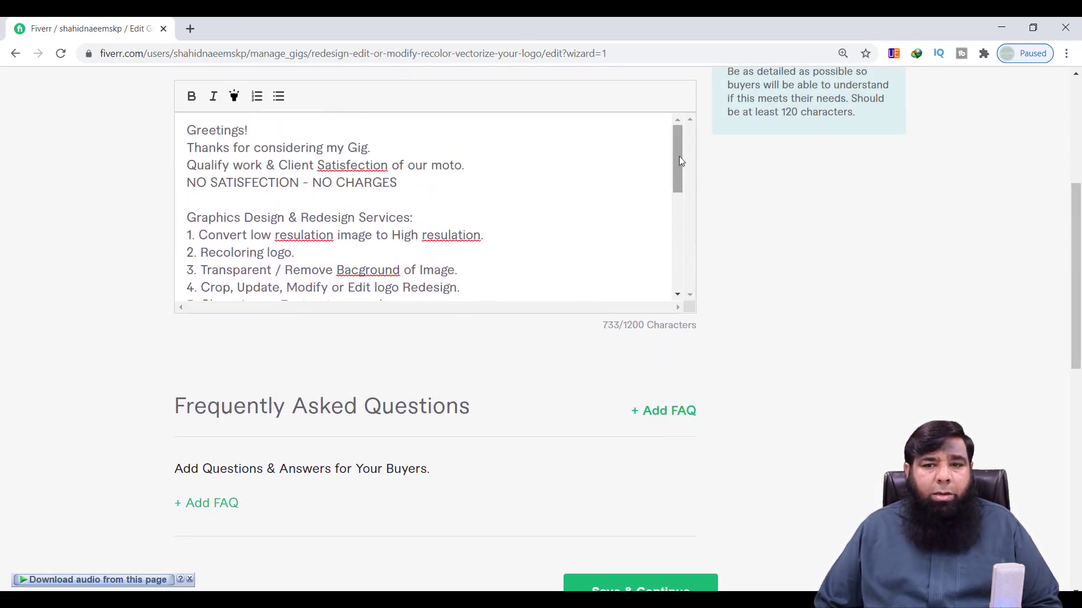
{"action": "left_click_drag", "start_coordinate": [678, 156], "coordinate": [684, 262]}
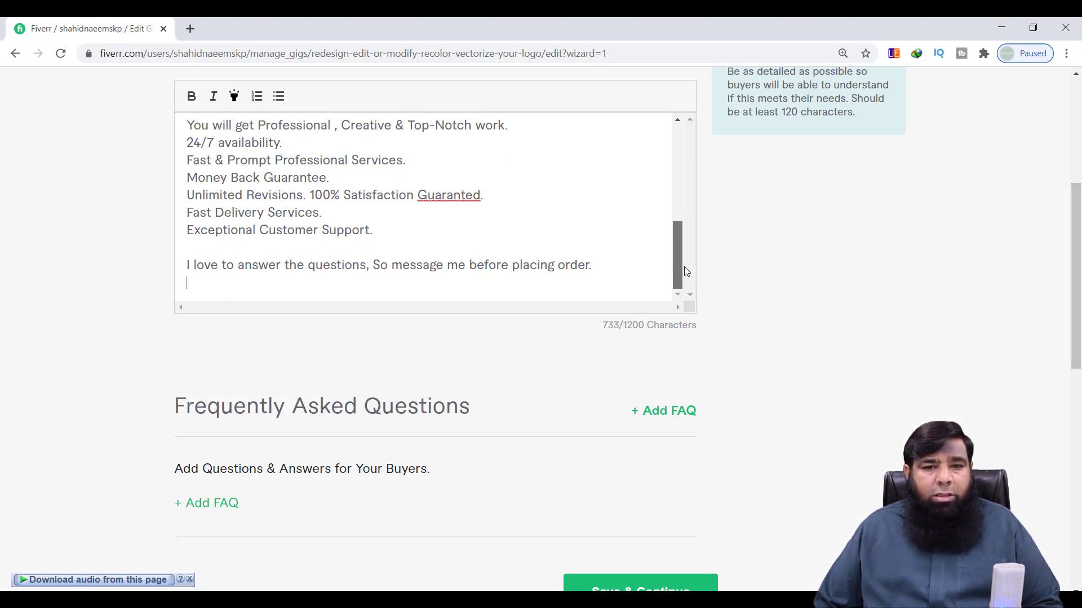
{"action": "left_click_drag", "start_coordinate": [684, 254], "coordinate": [677, 140]}
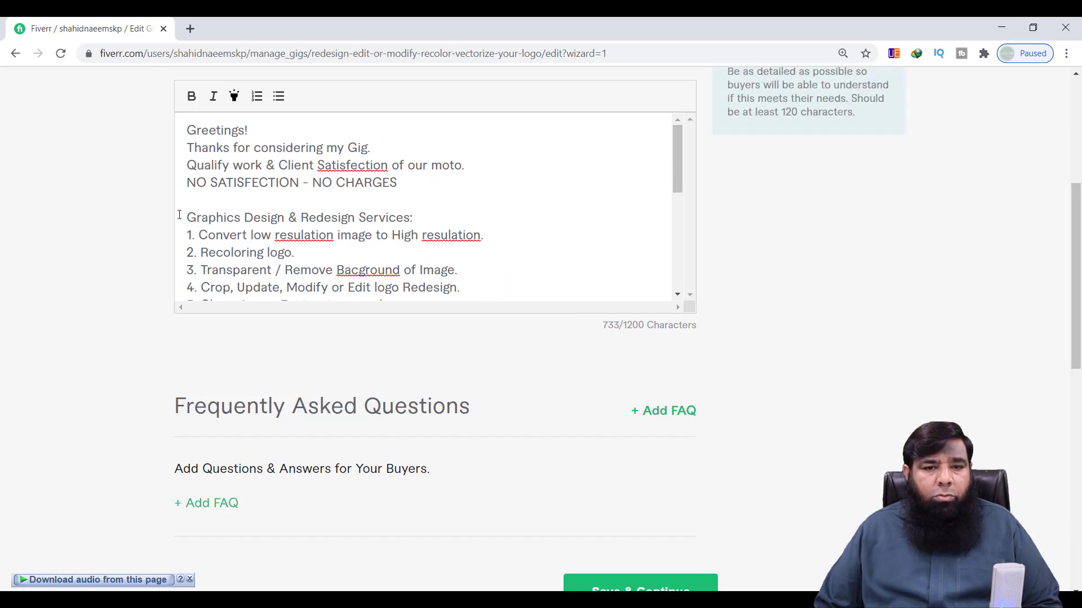
Make the "Graphics Design & Redesign Services:" heading in the description bold and highlighted.
{"action": "left_click_drag", "start_coordinate": [187, 217], "coordinate": [420, 223]}
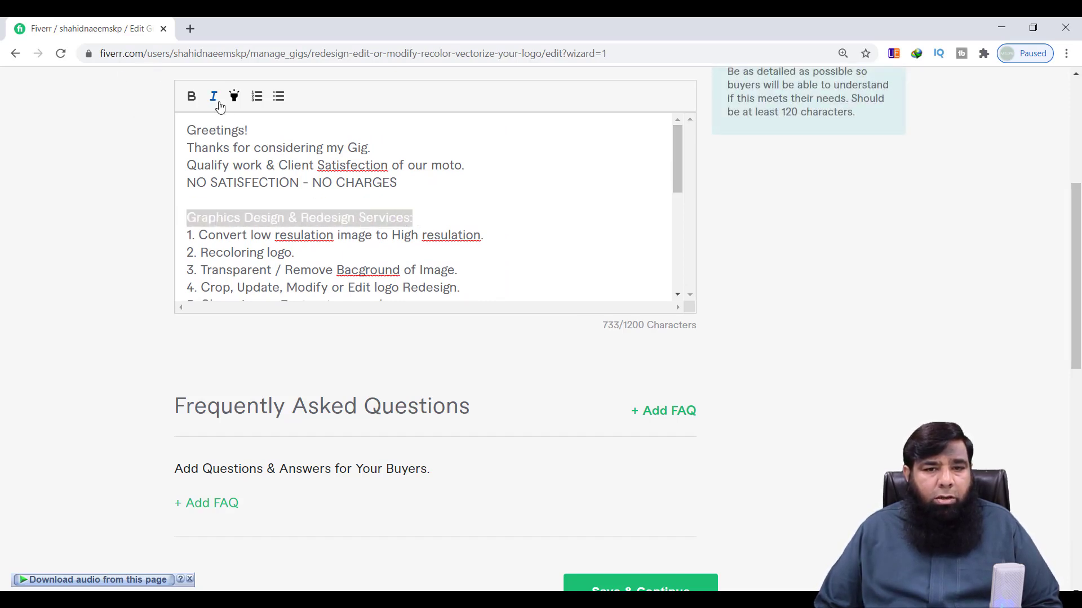
{"action": "left_click", "coordinate": [191, 98]}
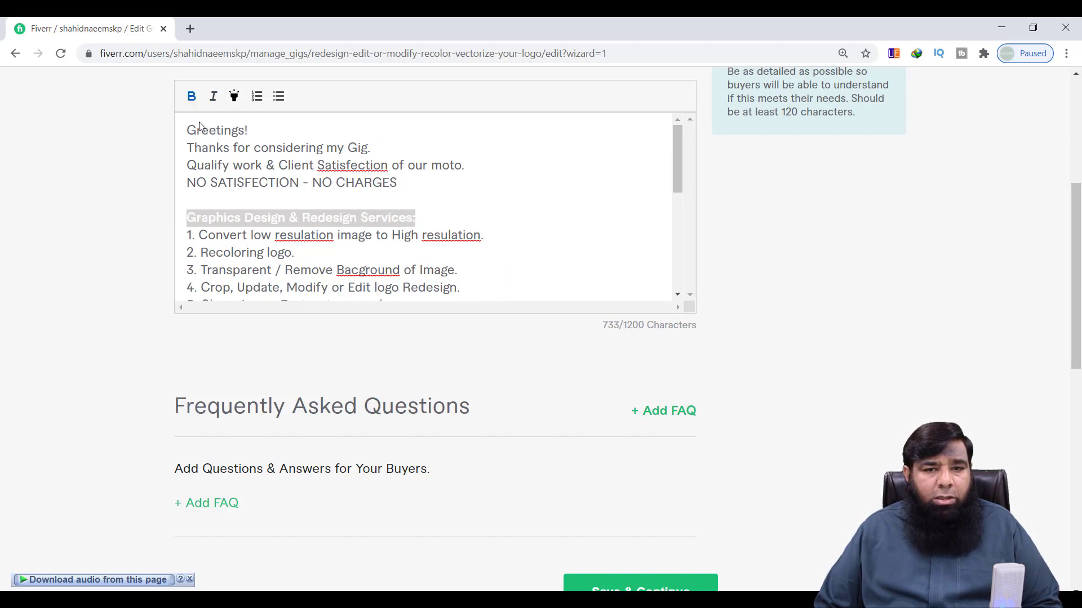
{"action": "left_click", "coordinate": [324, 276]}
Make the "WHY ME?" heading in the gig description bold.
{"action": "scroll", "coordinate": [394, 225], "scroll_direction": "down", "scroll_amount": 4}
{"action": "scroll", "coordinate": [398, 210], "scroll_direction": "up", "scroll_amount": 3}
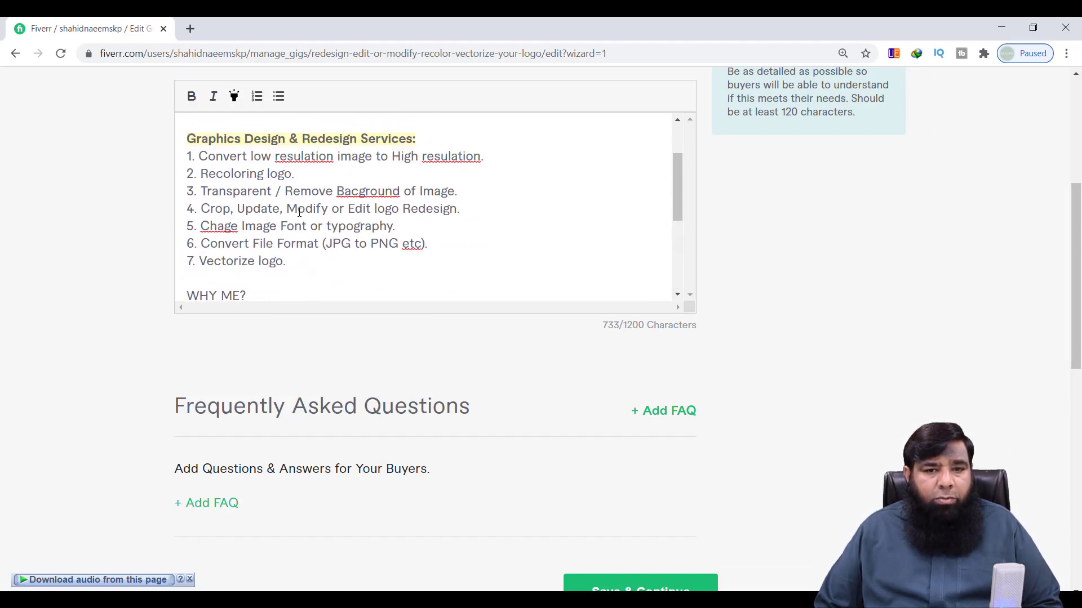
{"action": "left_click_drag", "start_coordinate": [188, 301], "coordinate": [219, 281]}
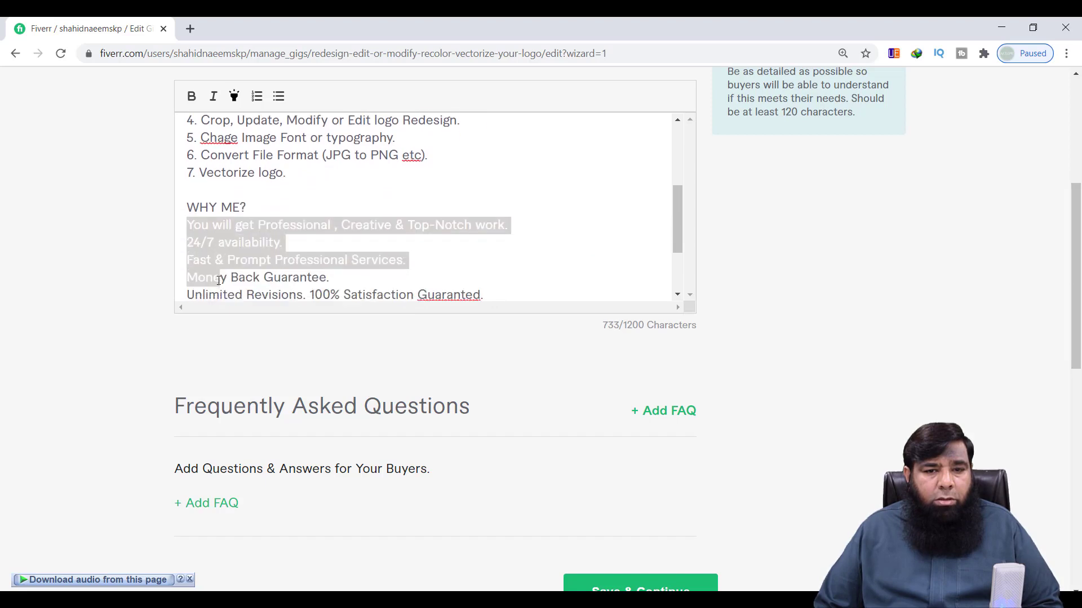
{"action": "double_click", "coordinate": [224, 209]}
{"action": "left_click_drag", "start_coordinate": [248, 208], "coordinate": [186, 208]}
{"action": "left_click", "coordinate": [191, 98]}
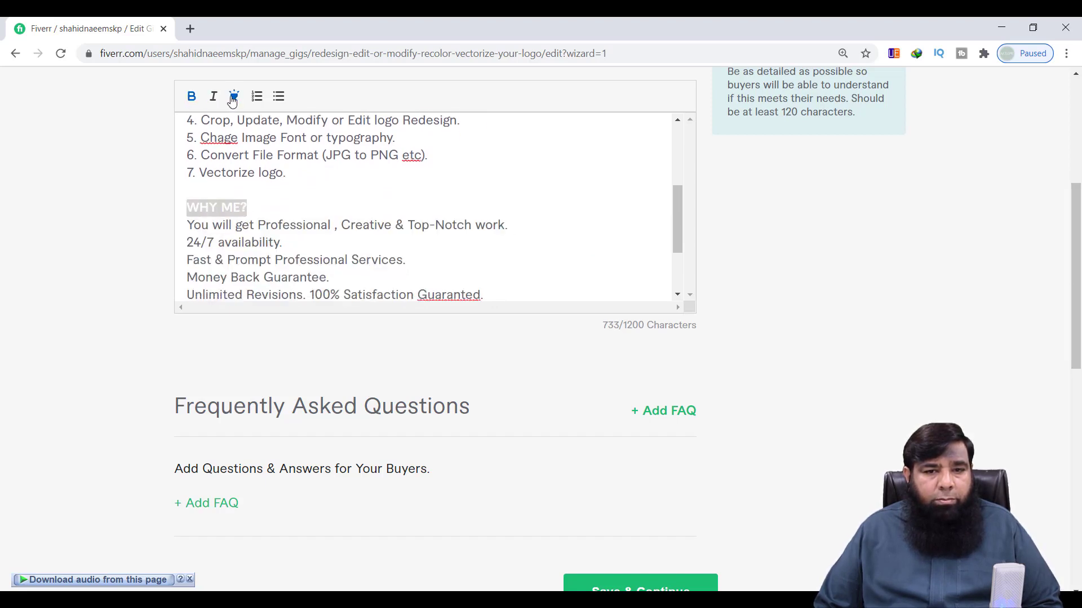
Save the description without adding any FAQ and continue to the buyer requirements.
{"action": "scroll", "coordinate": [297, 242], "scroll_direction": "down", "scroll_amount": 4}
{"action": "scroll", "coordinate": [299, 245], "scroll_direction": "up", "scroll_amount": 7}
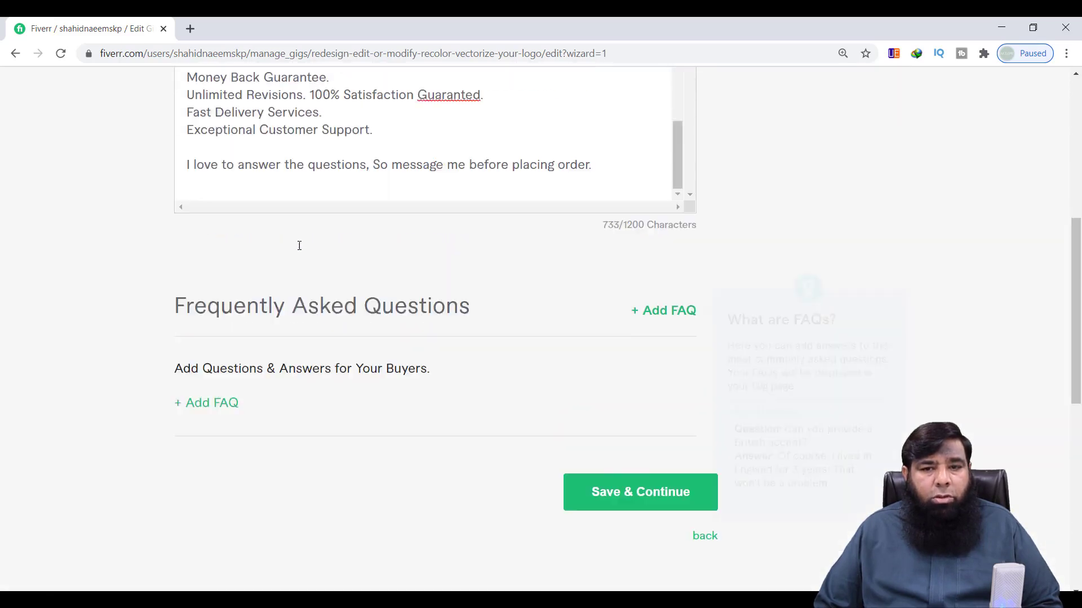
{"action": "scroll", "coordinate": [372, 436], "scroll_direction": "down", "scroll_amount": 7}
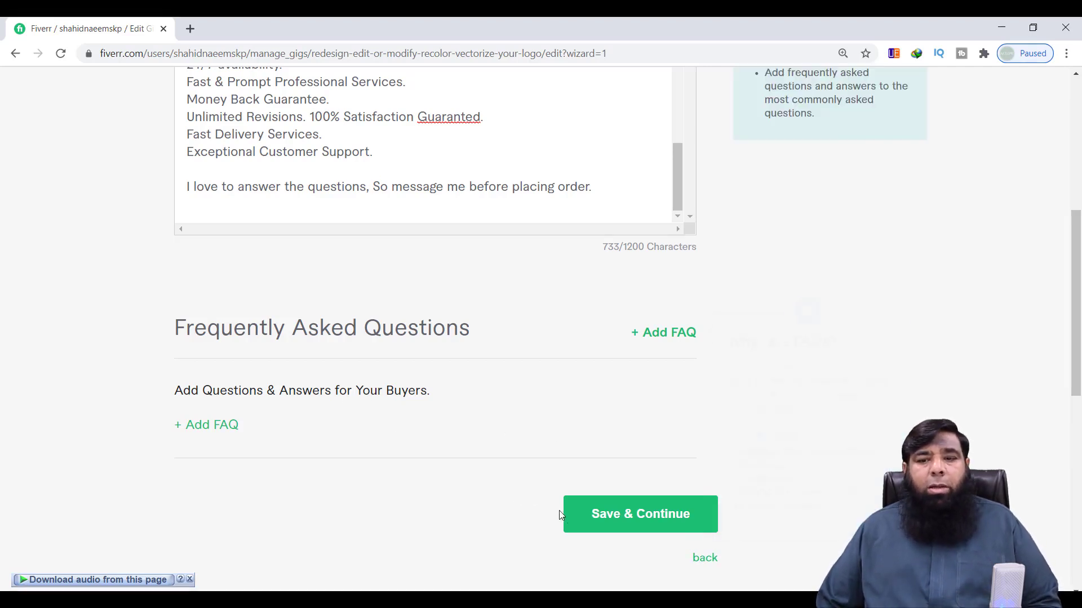
{"action": "left_click", "coordinate": [597, 520]}
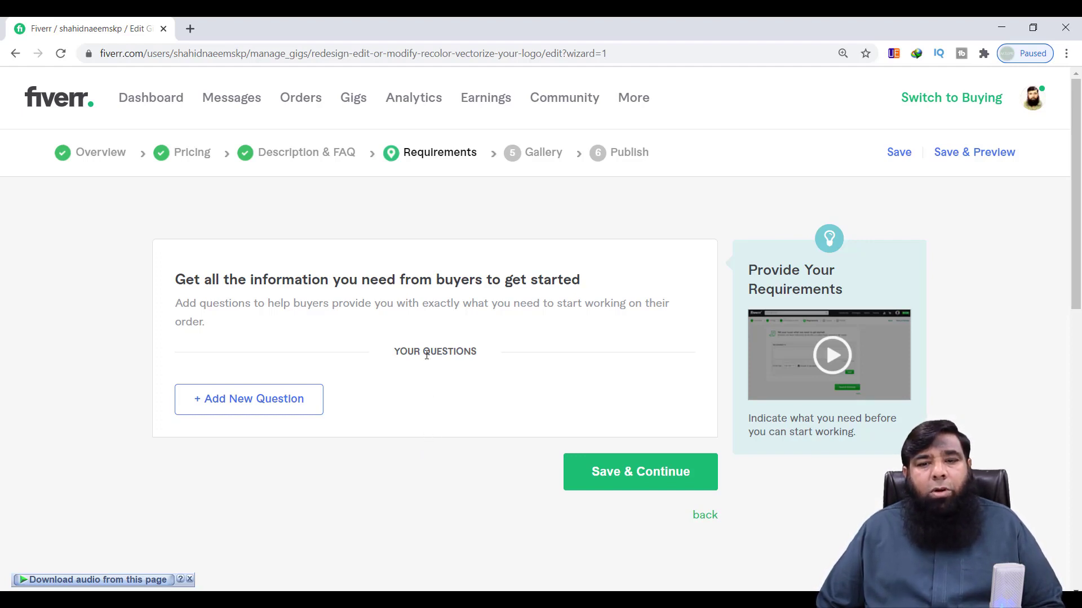
Add the required free-text buyer question "Please provide us logo and tell us about its colors." and save the requirements.
{"action": "left_click", "coordinate": [241, 409]}
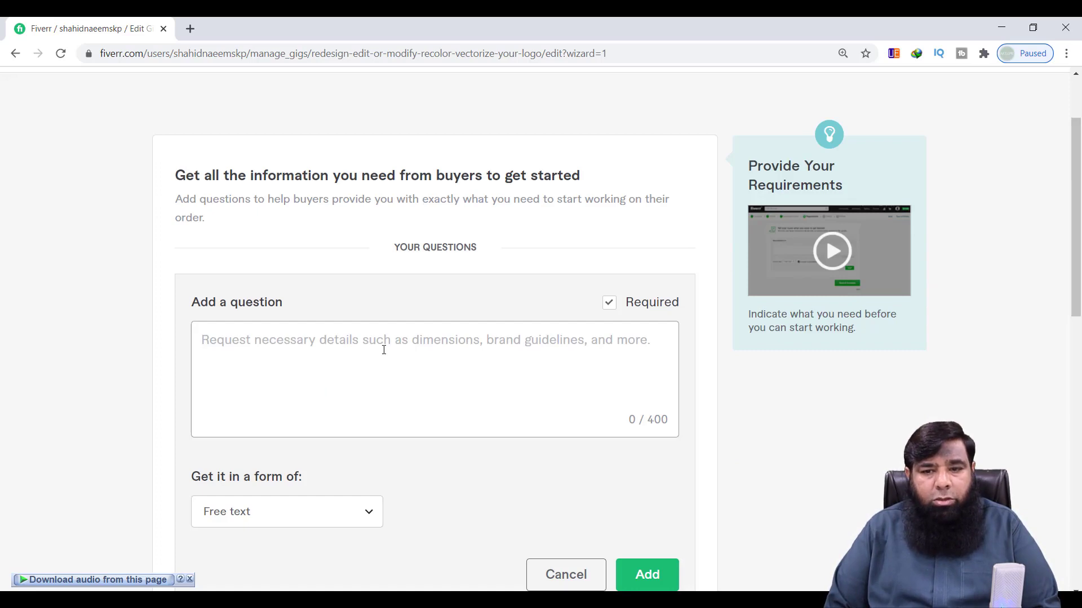
{"action": "type", "text": "Please provide us logo and tell us about its colors."}
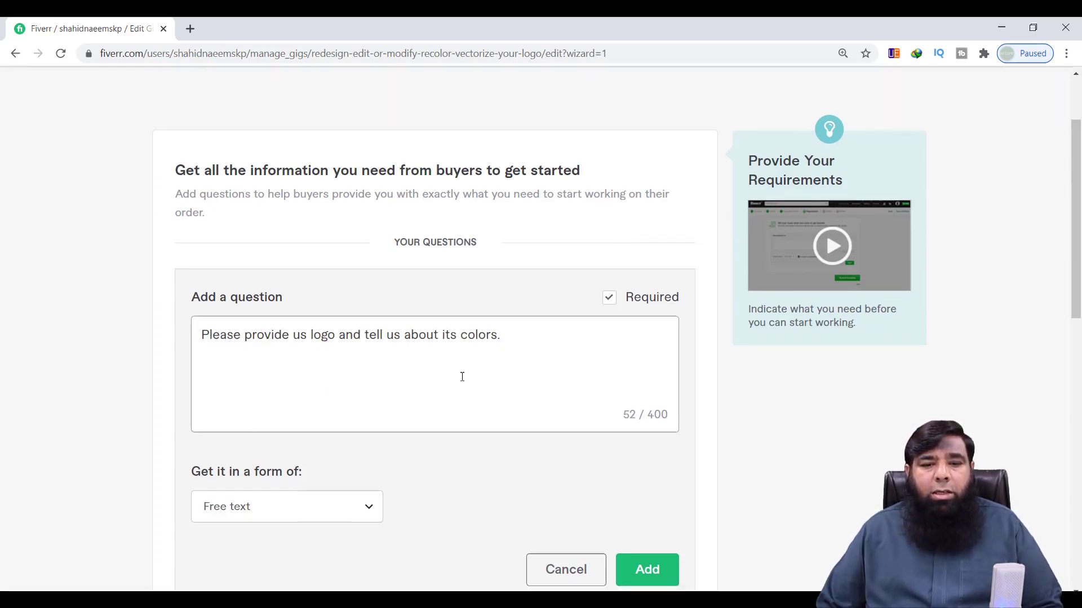
{"action": "scroll", "coordinate": [462, 376], "scroll_direction": "down", "scroll_amount": 3}
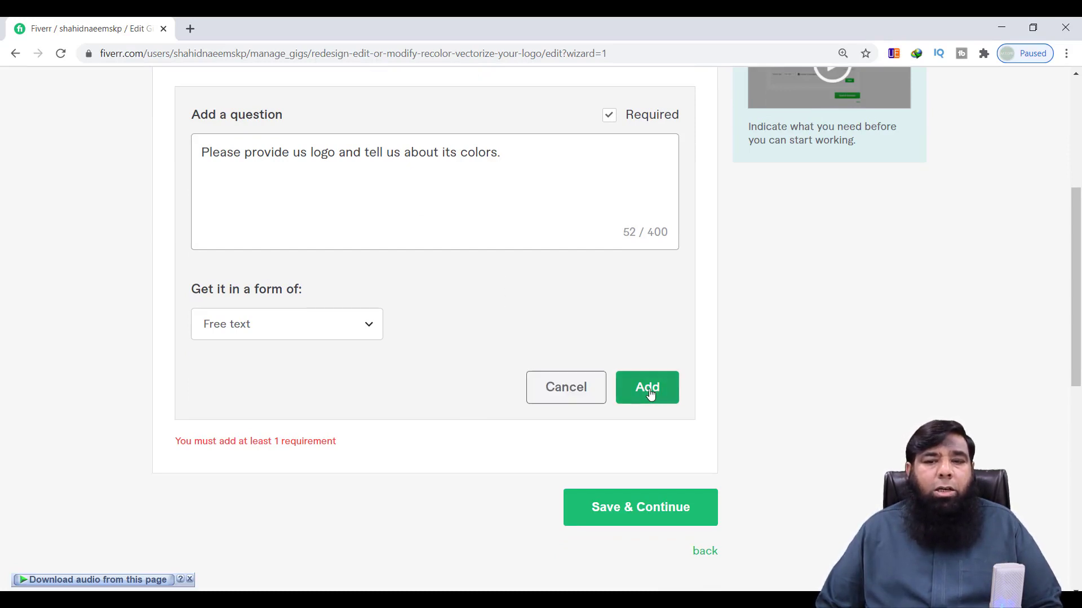
{"action": "scroll", "coordinate": [650, 394], "scroll_direction": "up", "scroll_amount": 1}
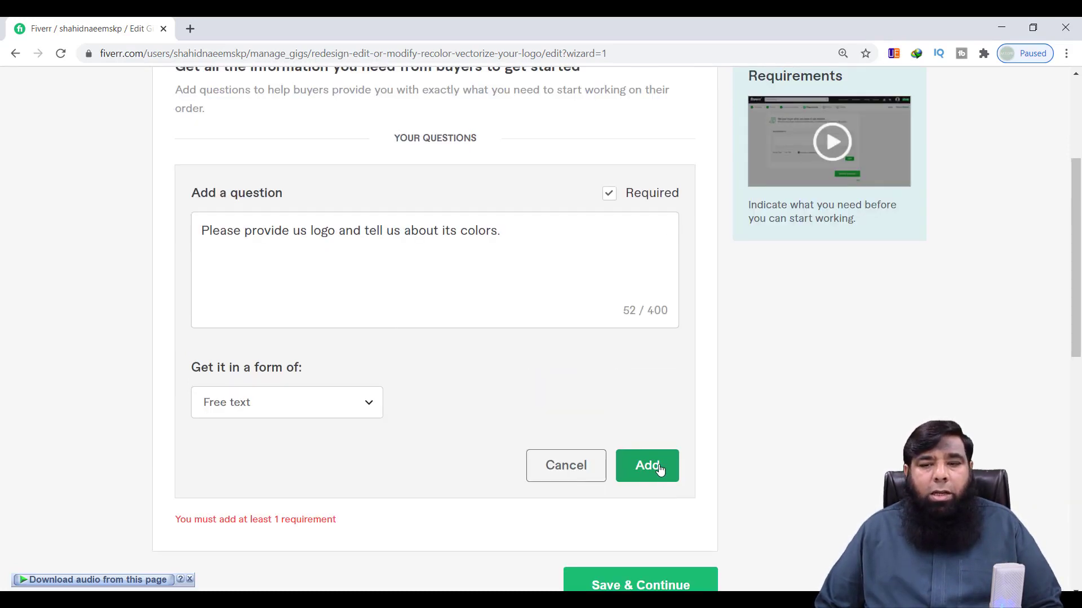
{"action": "left_click", "coordinate": [659, 468]}
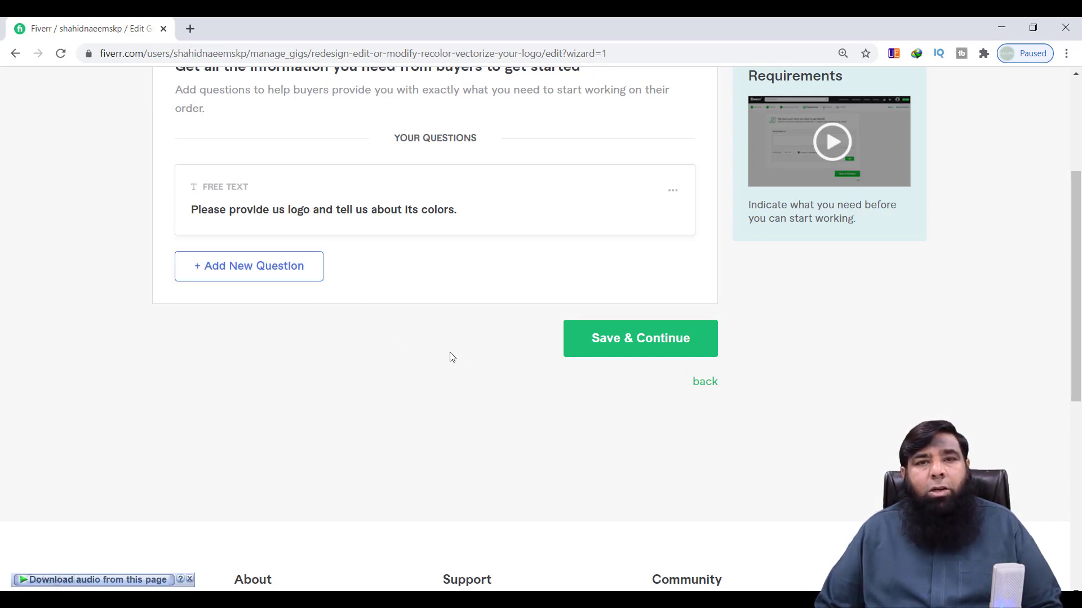
{"action": "left_click", "coordinate": [642, 347]}
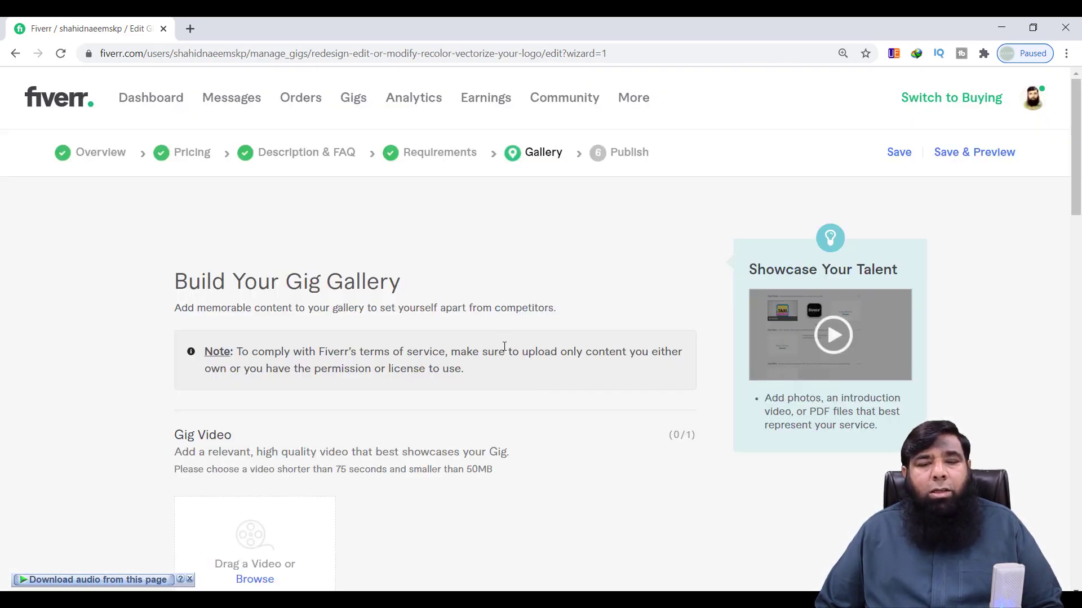
Search Google Images for "redesign logo" as reference for the gig photos and return to the gig gallery.
{"action": "scroll", "coordinate": [505, 347], "scroll_direction": "down", "scroll_amount": 3}
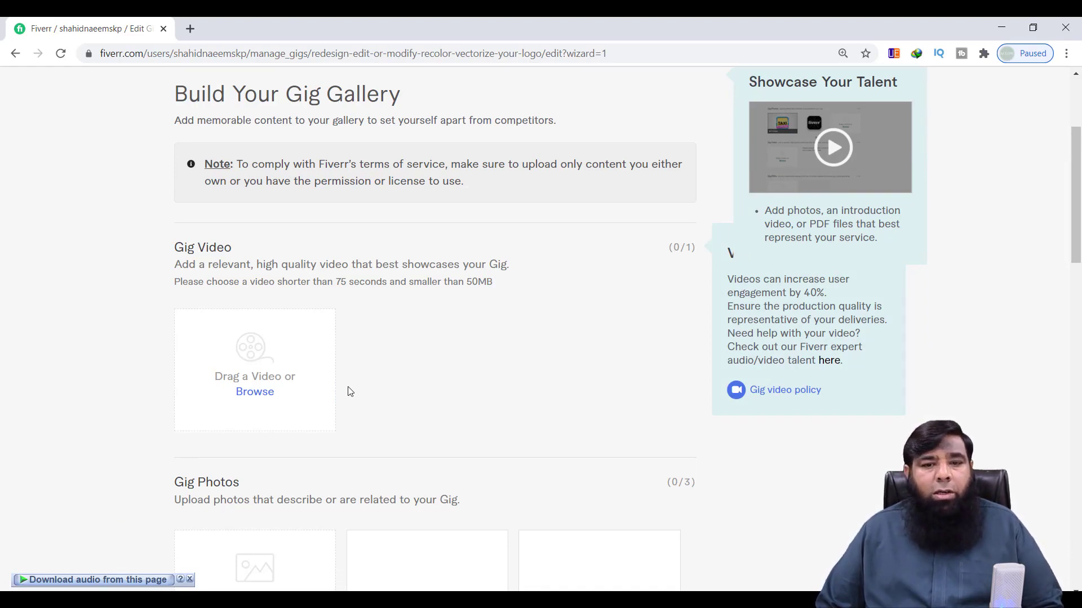
{"action": "scroll", "coordinate": [350, 392], "scroll_direction": "down", "scroll_amount": 3}
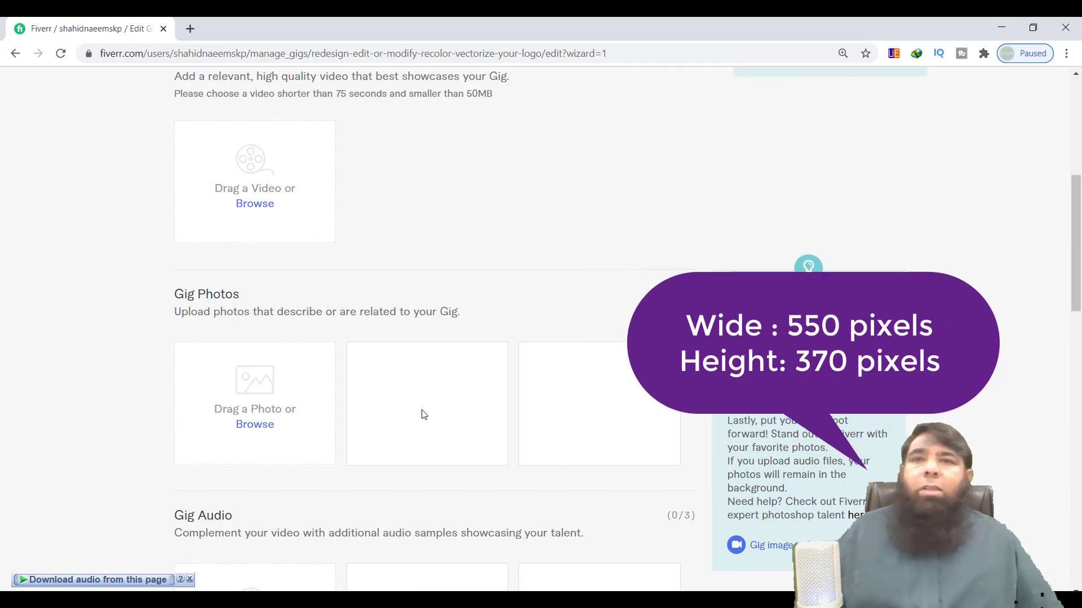
{"action": "left_click", "coordinate": [189, 29]}
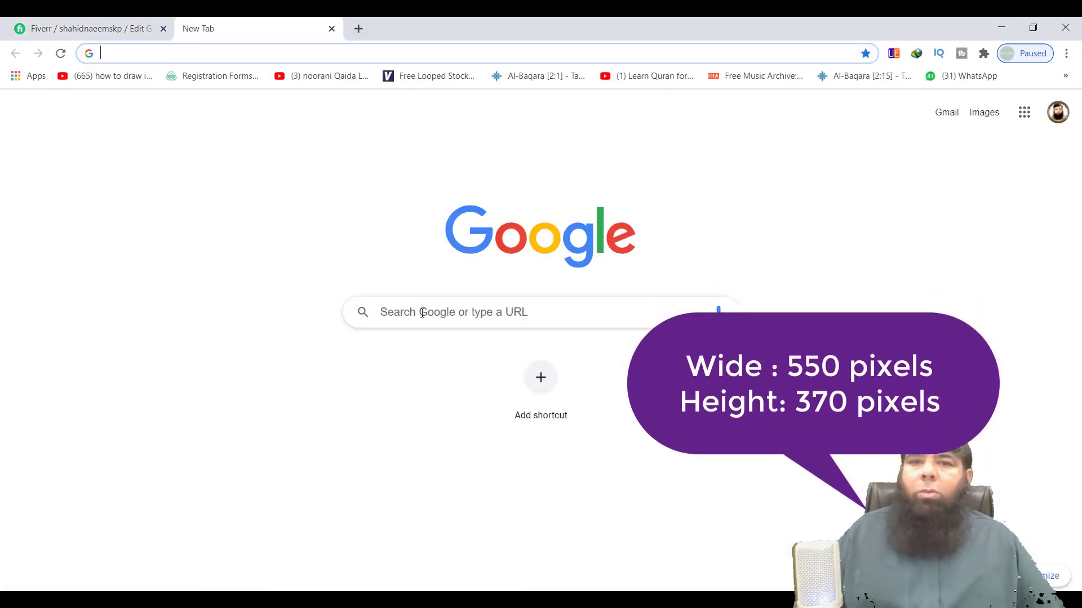
{"action": "left_click", "coordinate": [423, 314]}
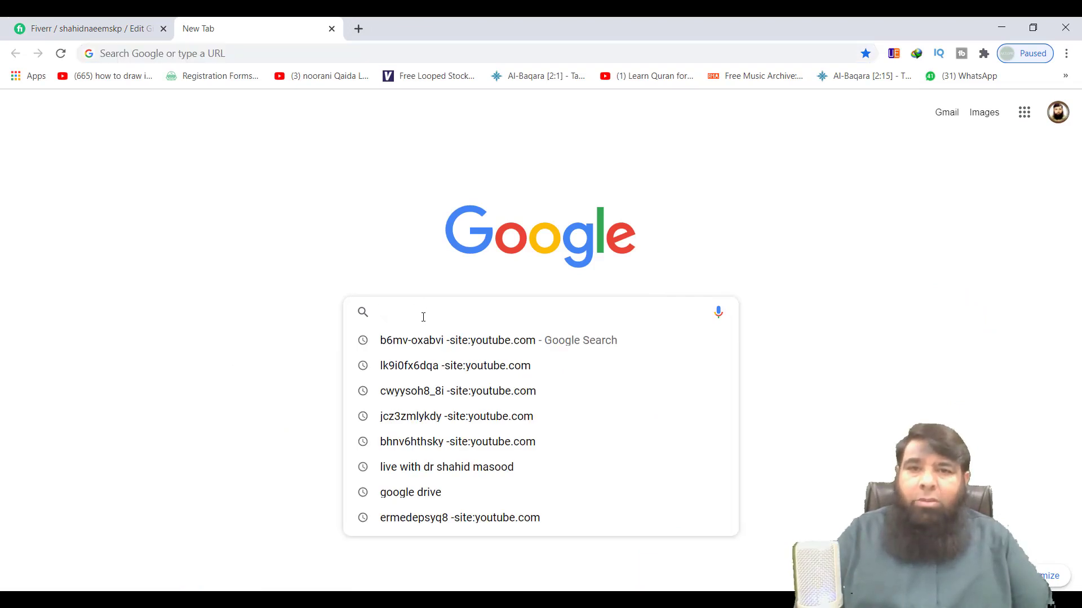
{"action": "type", "text": "re"}
{"action": "key", "text": "Return"}
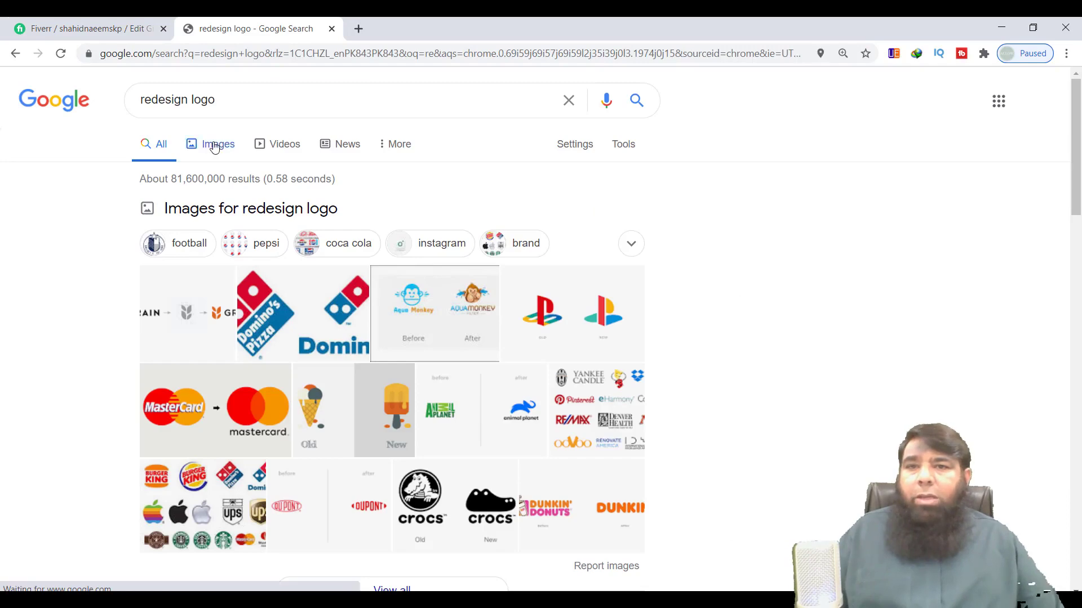
{"action": "left_click", "coordinate": [219, 145]}
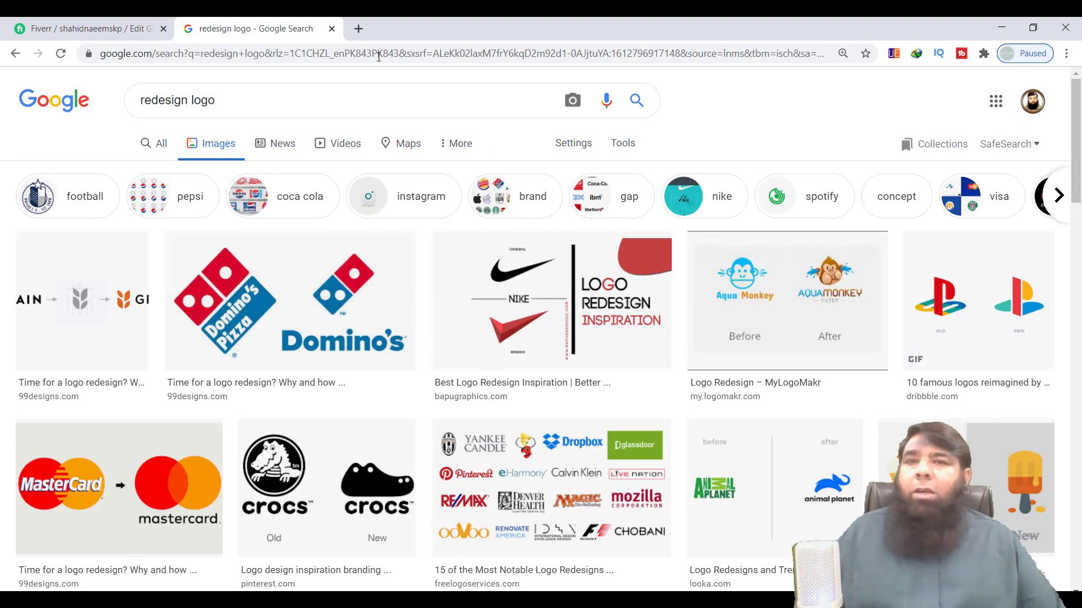
{"action": "left_click", "coordinate": [332, 29]}
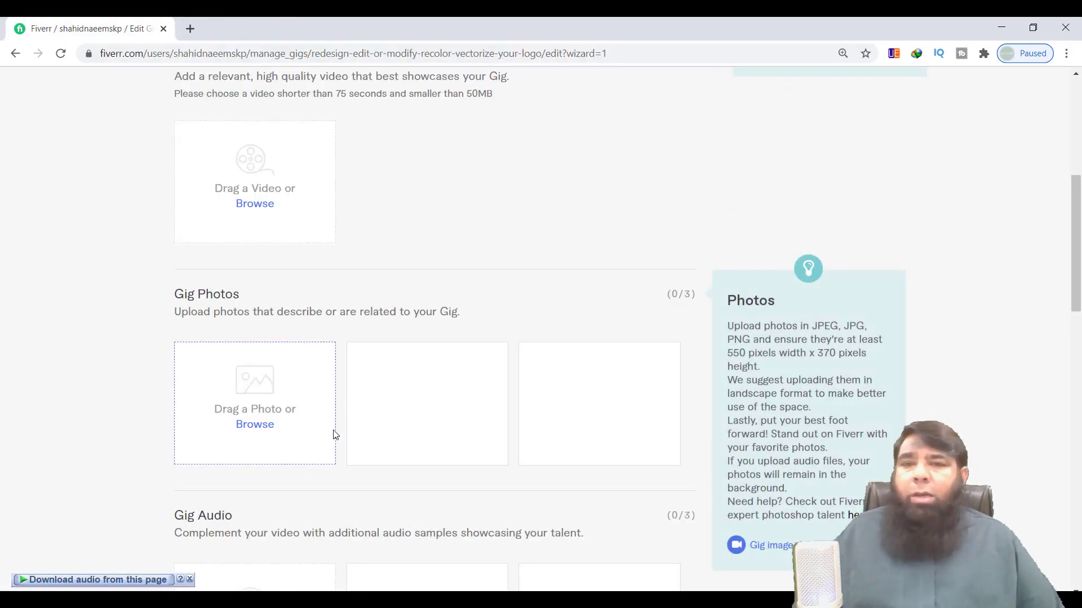
Upload logo redesign.jpg from the Gigs folder as the first gig photo.
{"action": "left_click", "coordinate": [255, 426]}
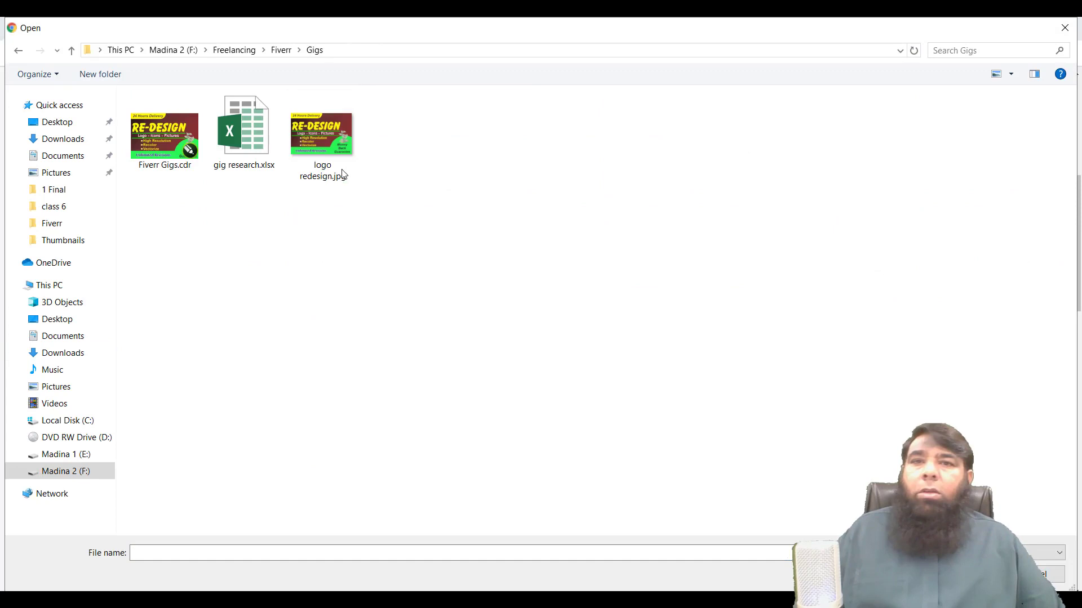
{"action": "left_click", "coordinate": [319, 138]}
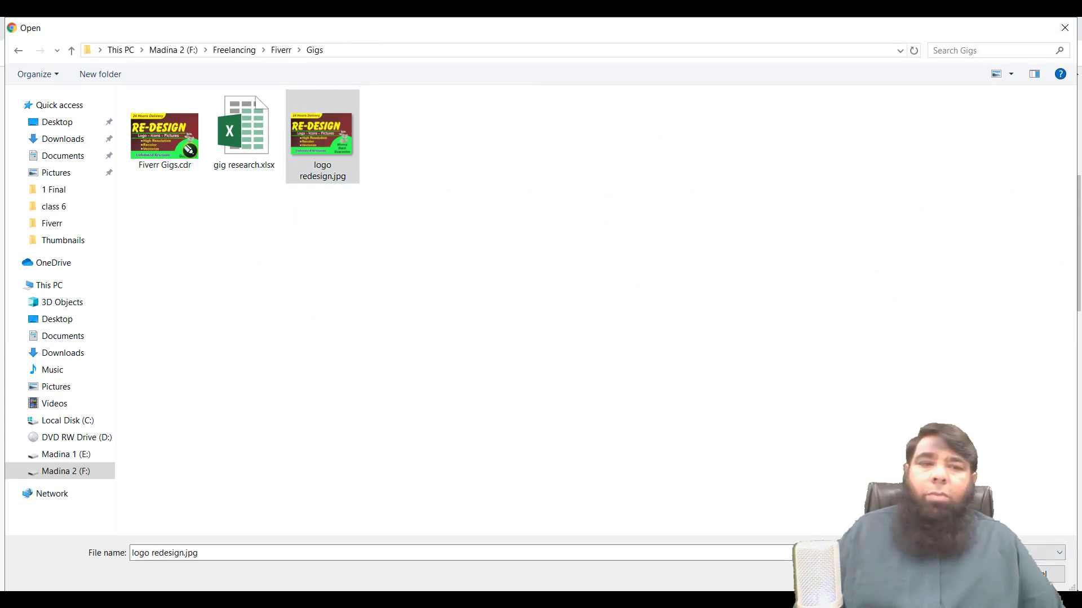
{"action": "double_click", "coordinate": [318, 138]}
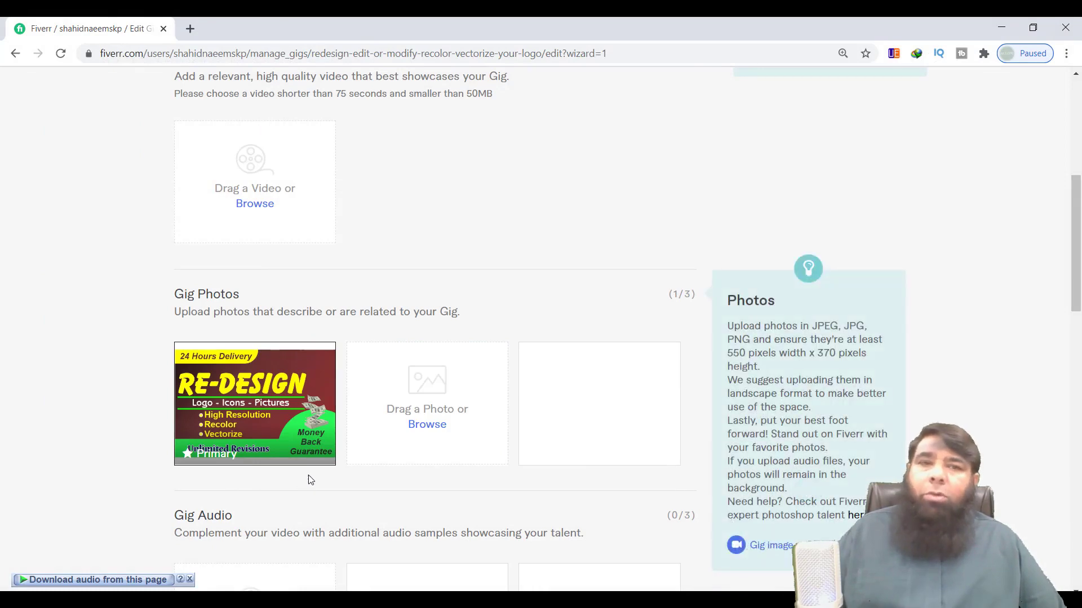
Try to save the gallery with no audio or PDF files and the rights declaration left unaccepted.
{"action": "scroll", "coordinate": [495, 475], "scroll_direction": "down", "scroll_amount": 6}
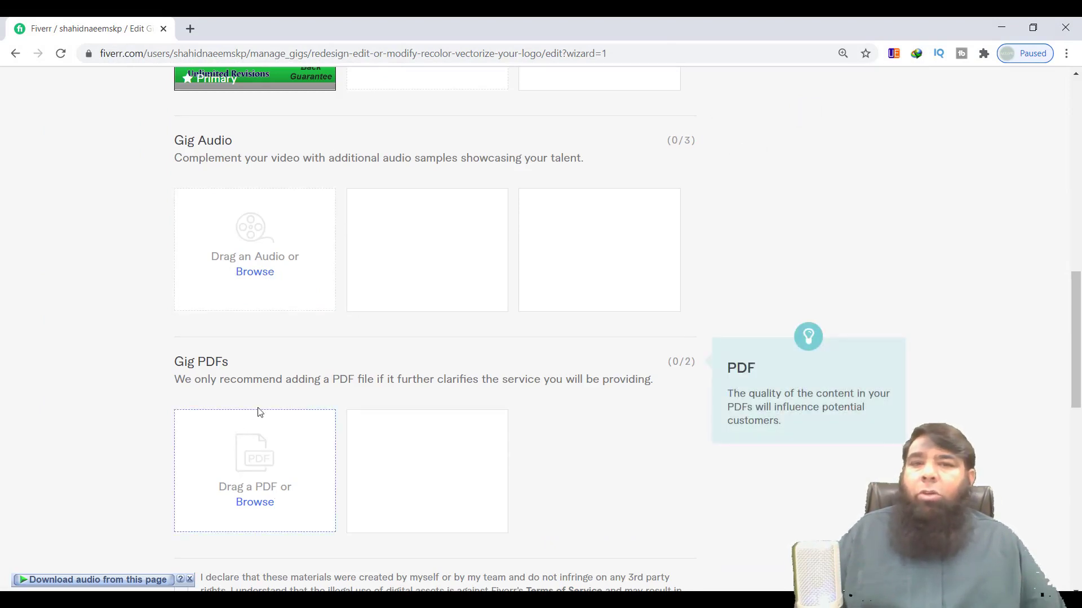
{"action": "scroll", "coordinate": [256, 407], "scroll_direction": "down", "scroll_amount": 6}
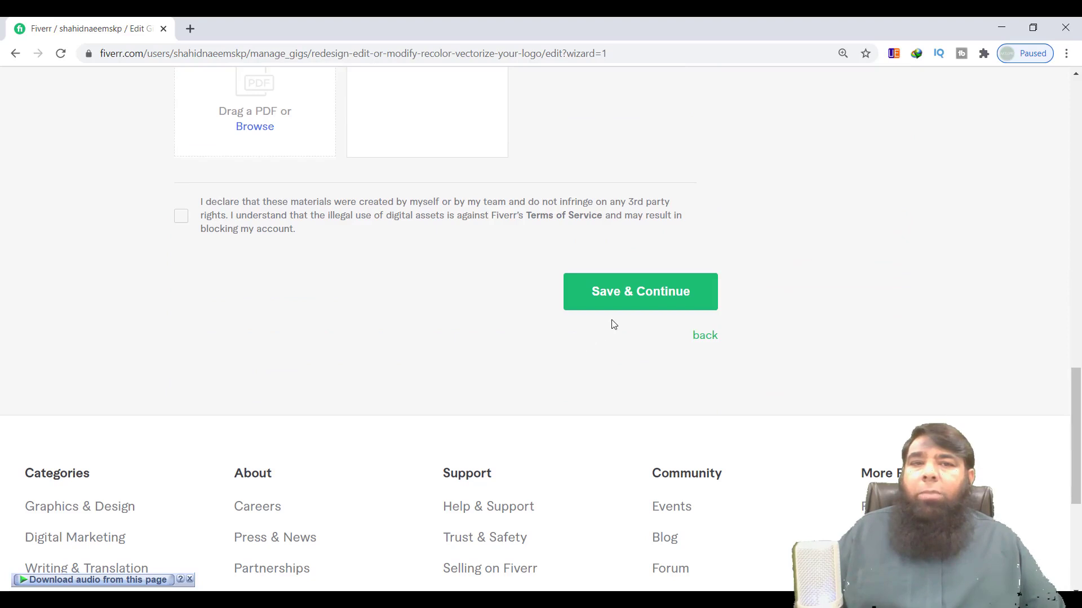
{"action": "left_click", "coordinate": [617, 303]}
{"action": "scroll", "coordinate": [608, 321], "scroll_direction": "up", "scroll_amount": 1}
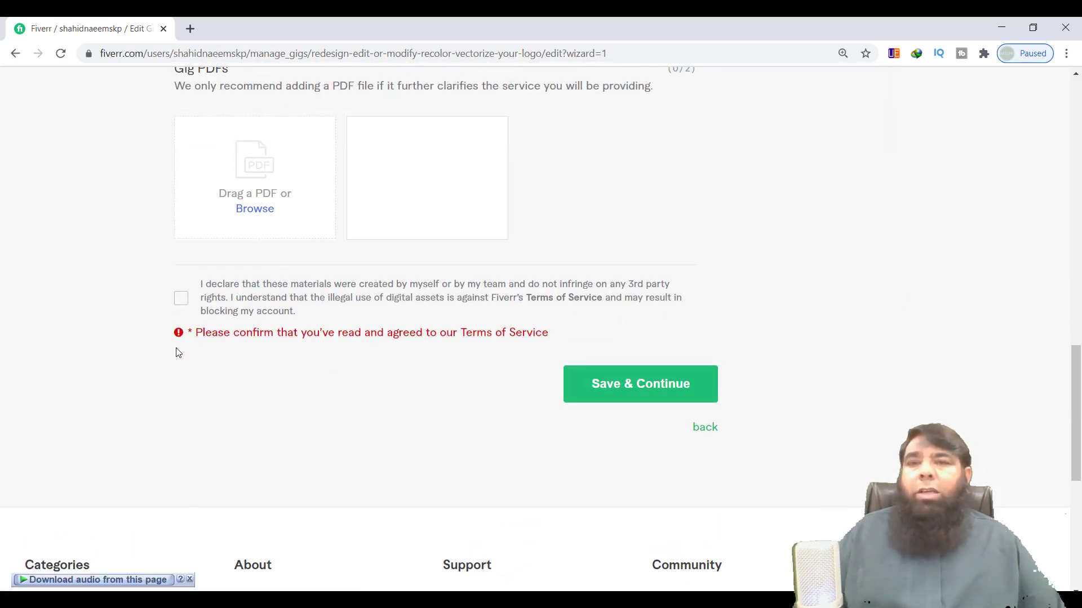
Accept the declaration that the gallery materials are self-created and infringe no third-party rights, and save the gallery.
{"action": "left_click", "coordinate": [181, 300]}
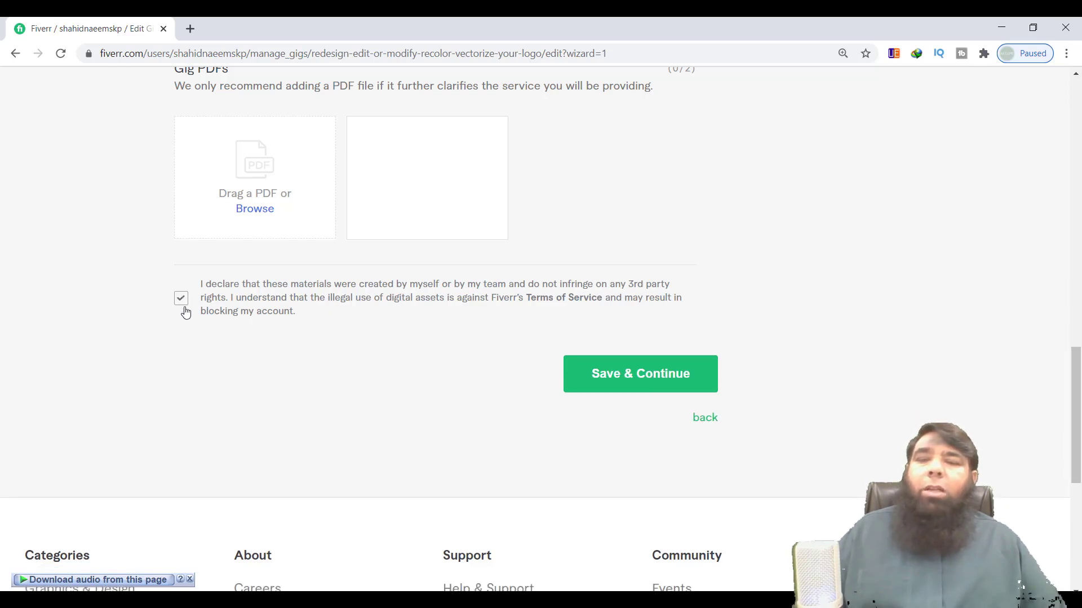
{"action": "left_click", "coordinate": [622, 382]}
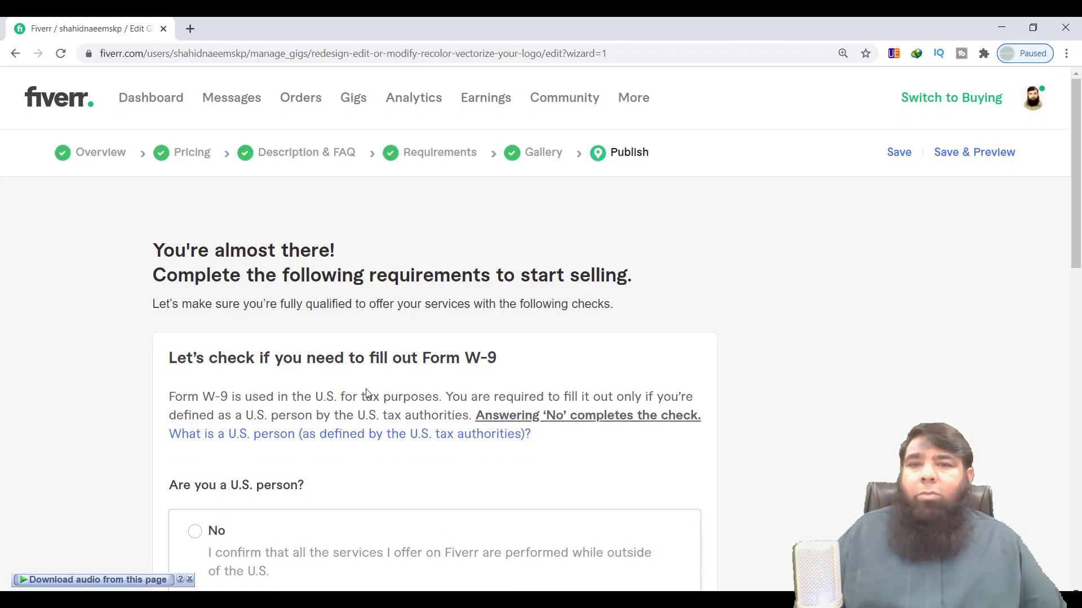
Answer No to being a U.S. person in the Form W-9 check, dismiss the confirmation and publish the gig.
{"action": "scroll", "coordinate": [366, 394], "scroll_direction": "down", "scroll_amount": 3}
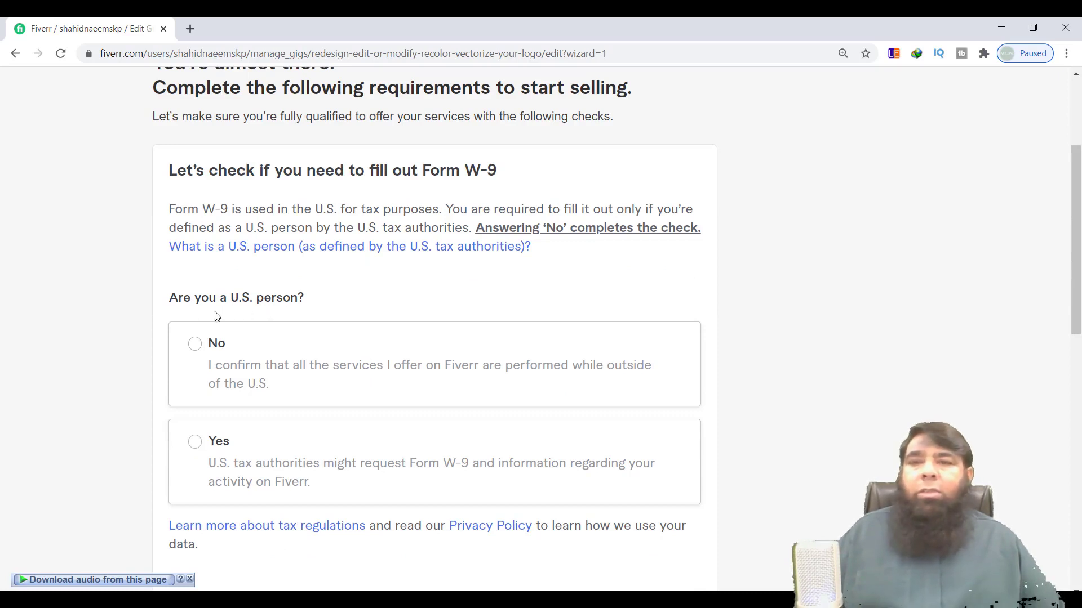
{"action": "left_click", "coordinate": [198, 350]}
{"action": "scroll", "coordinate": [278, 361], "scroll_direction": "down", "scroll_amount": 3}
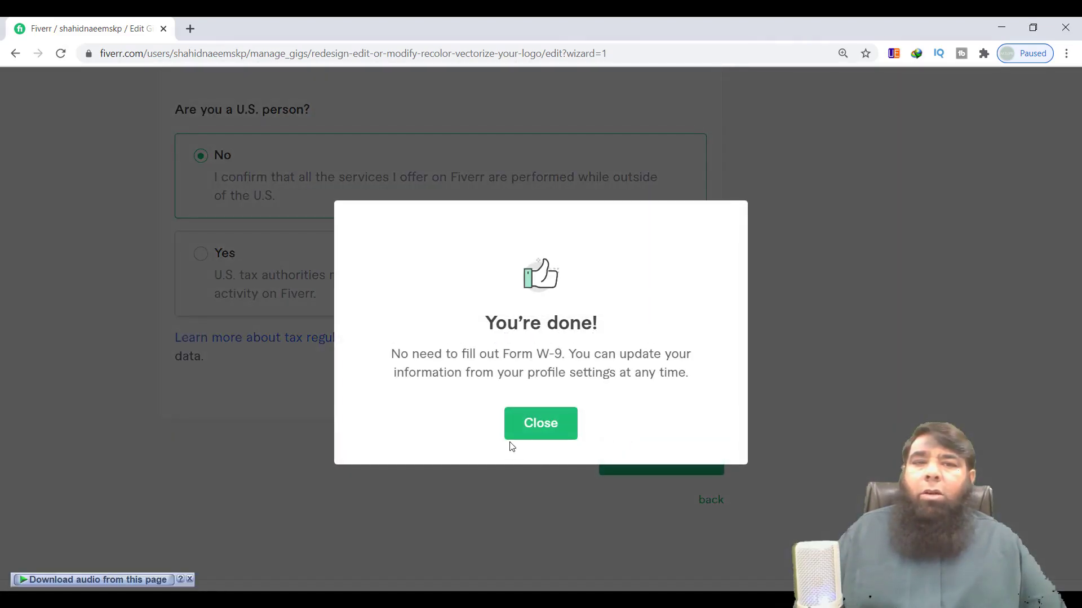
{"action": "left_click", "coordinate": [518, 426]}
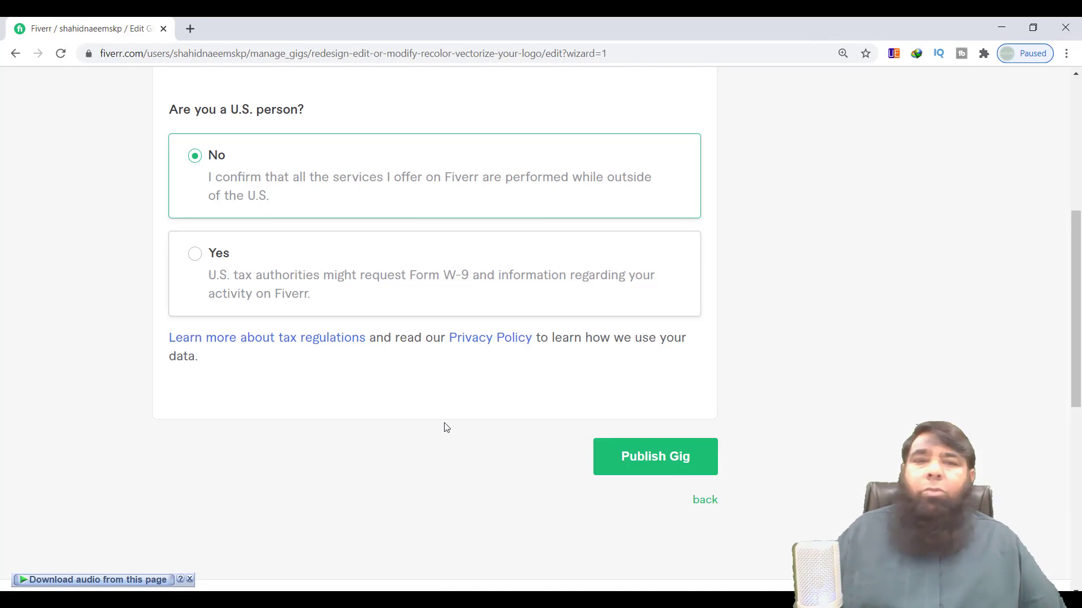
{"action": "left_click", "coordinate": [659, 470]}
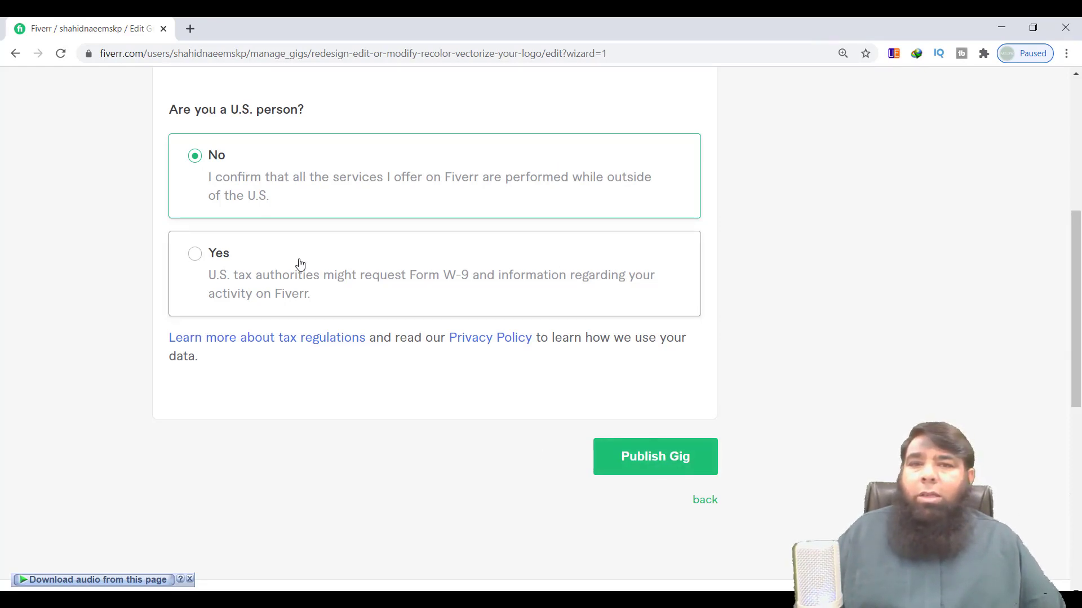
{"action": "left_click", "coordinate": [656, 462]}
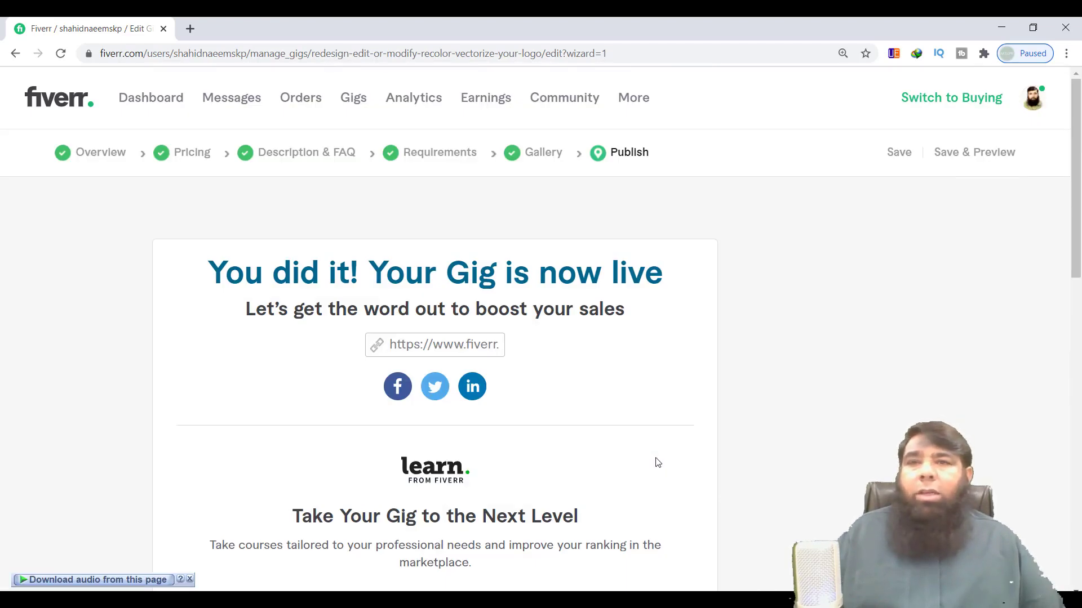
Look over the seller dashboard and the Earnings page, and open the Gigs page to check the published gig.
{"action": "left_click", "coordinate": [157, 102]}
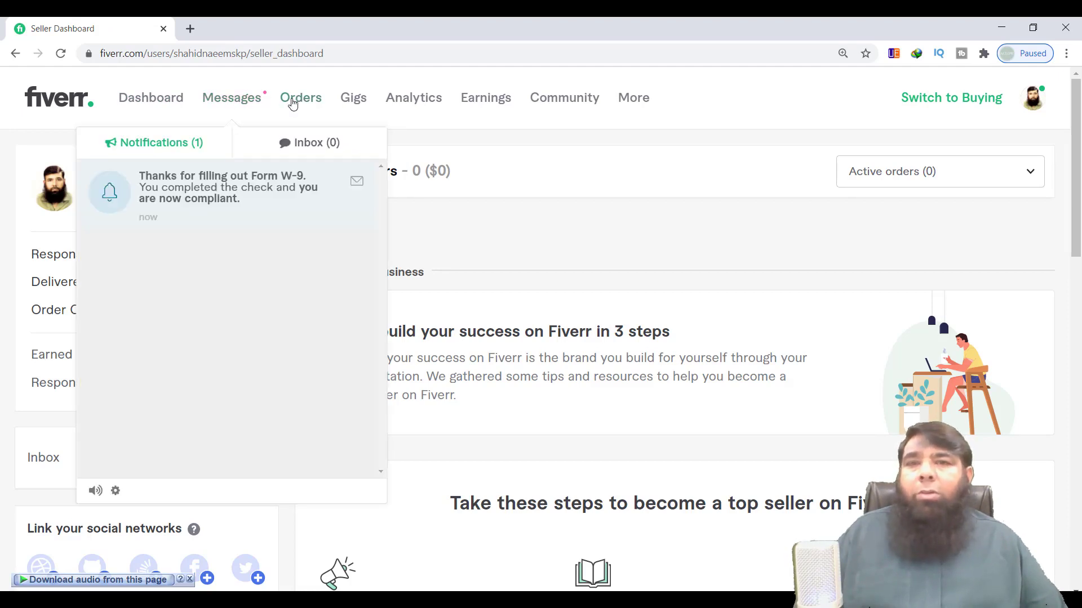
{"action": "left_click", "coordinate": [306, 102]}
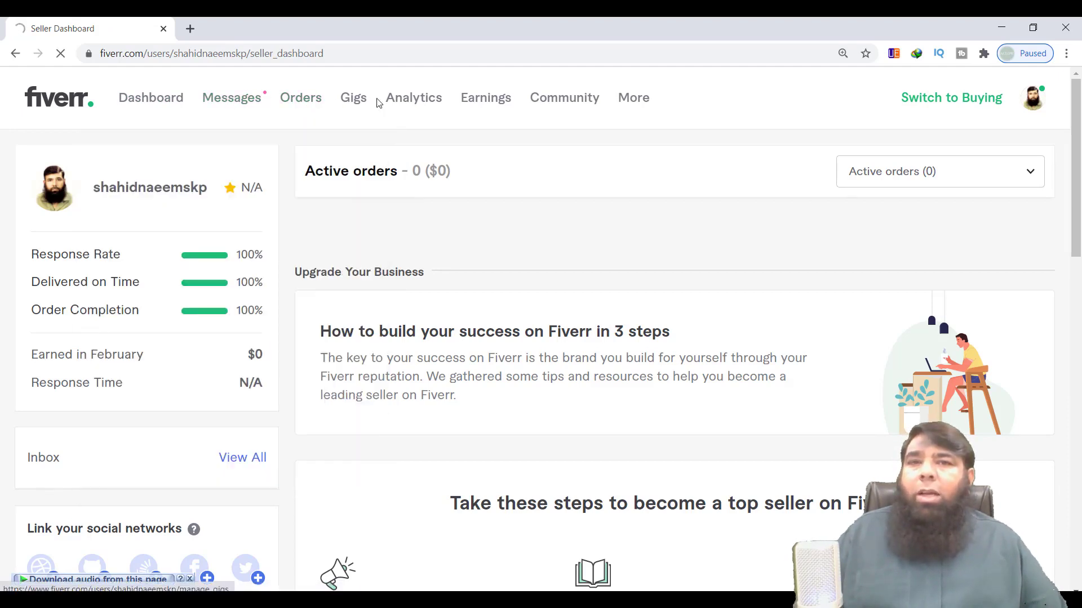
{"action": "left_click", "coordinate": [487, 104]}
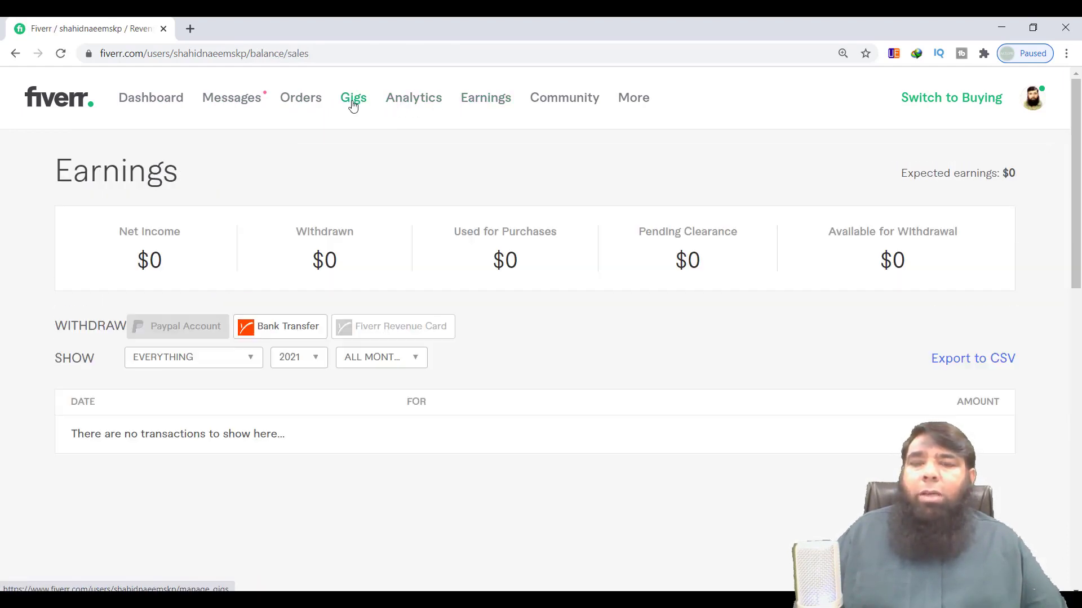
{"action": "left_click", "coordinate": [353, 106]}
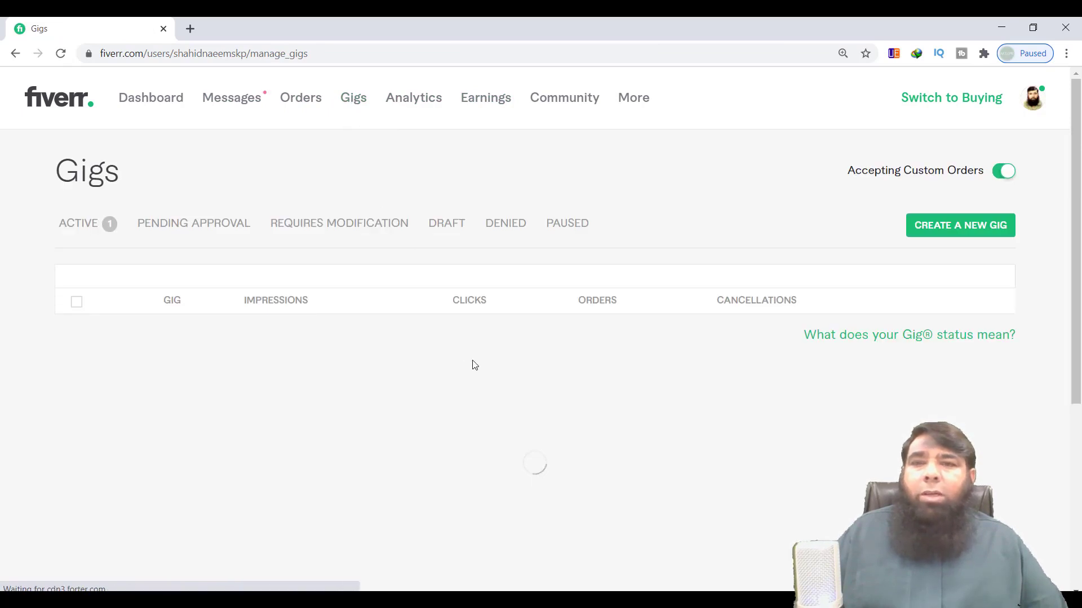